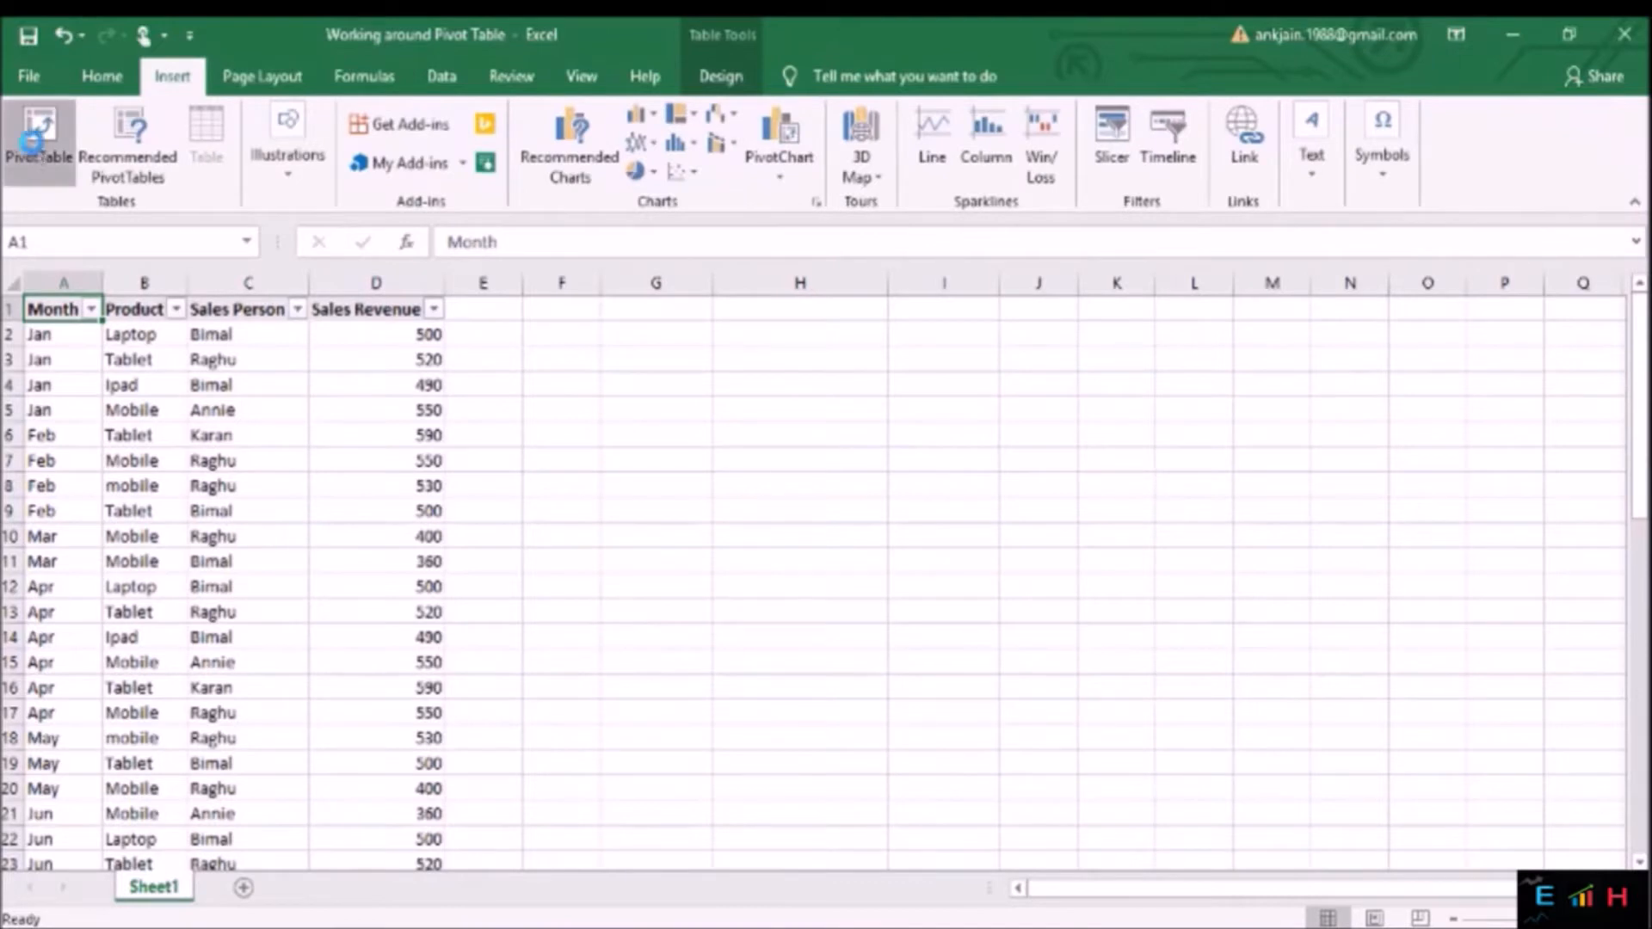
Create a PivotTable from Table1 on the existing worksheet, placed at cell G3 of Sheet1.
click(714, 751)
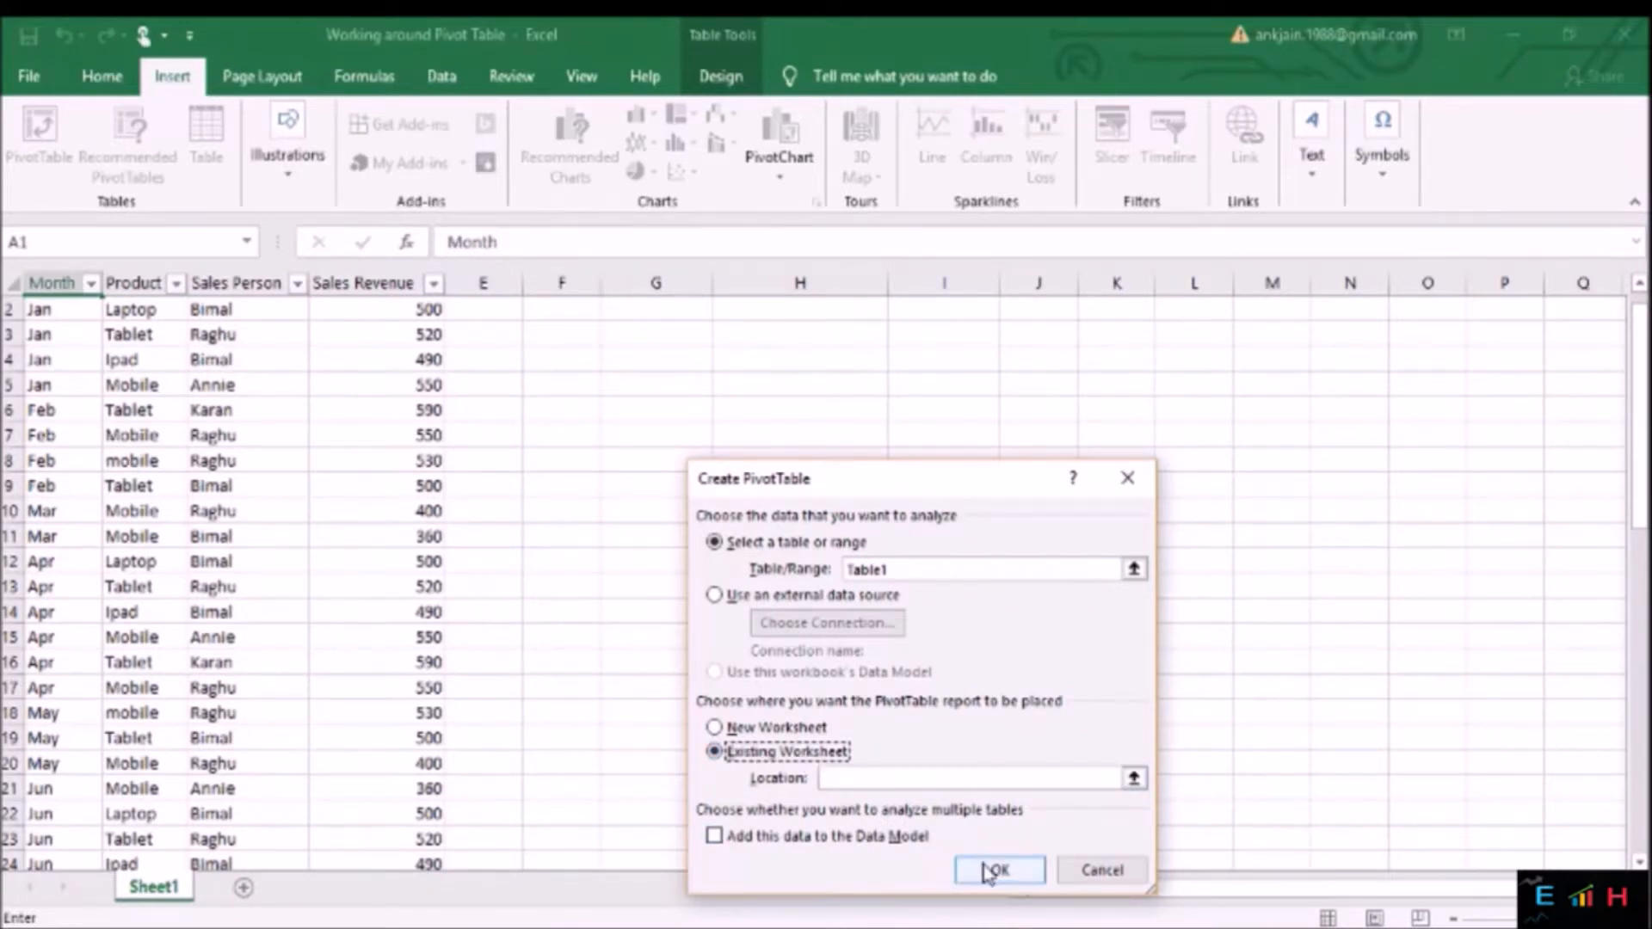
click(1136, 781)
click(684, 336)
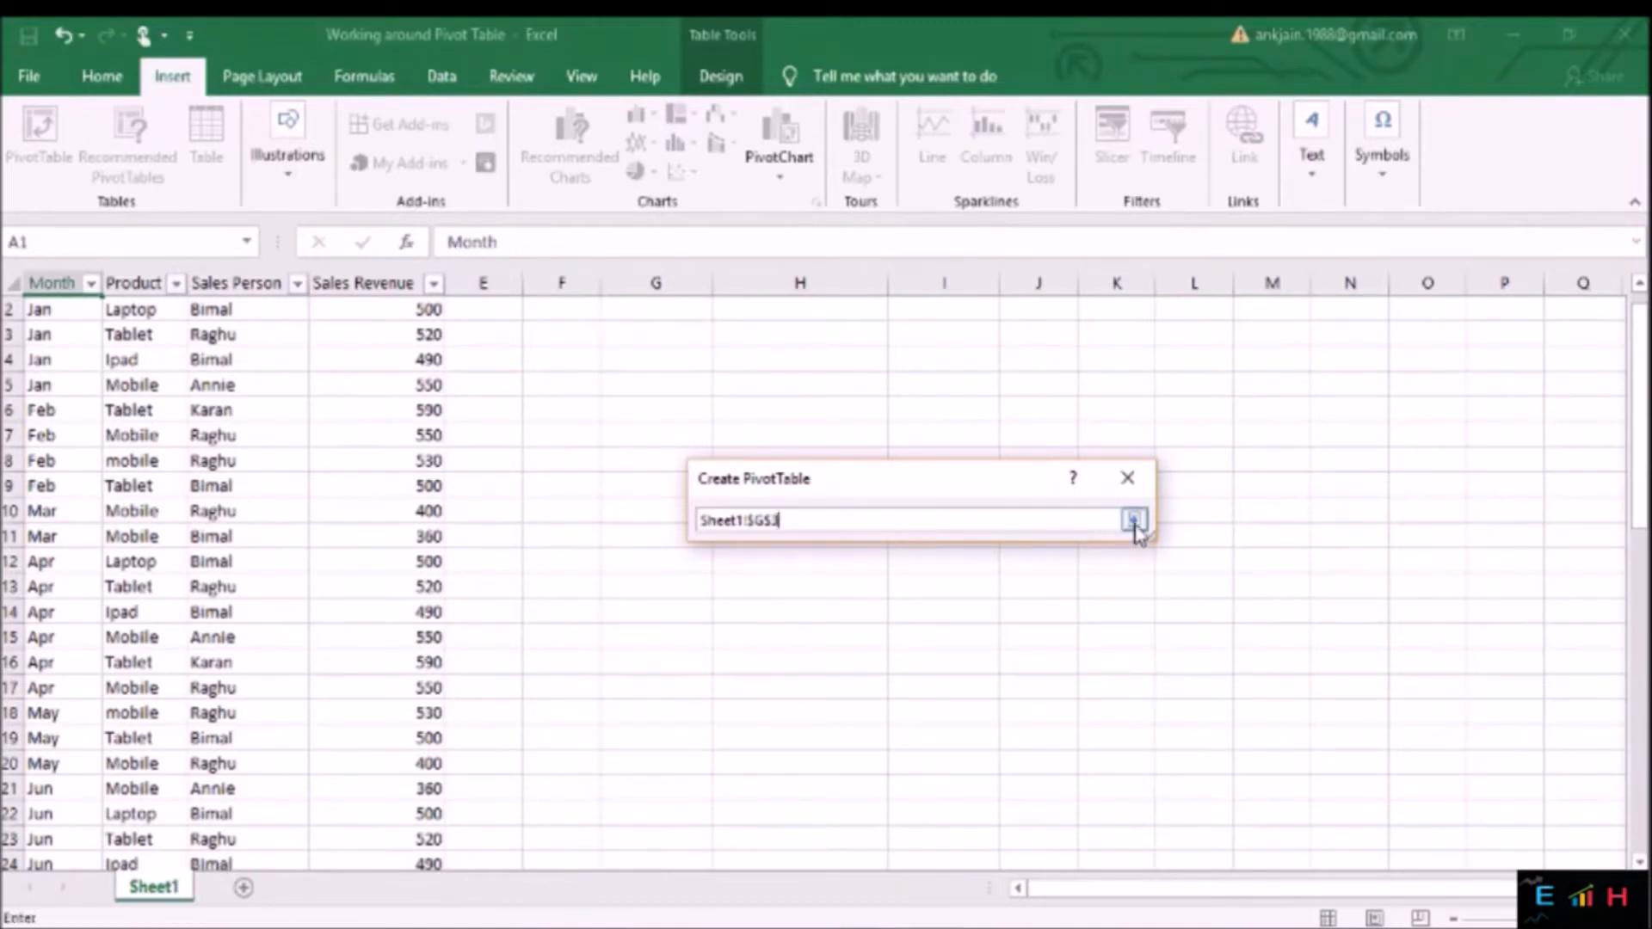
click(1134, 520)
click(989, 871)
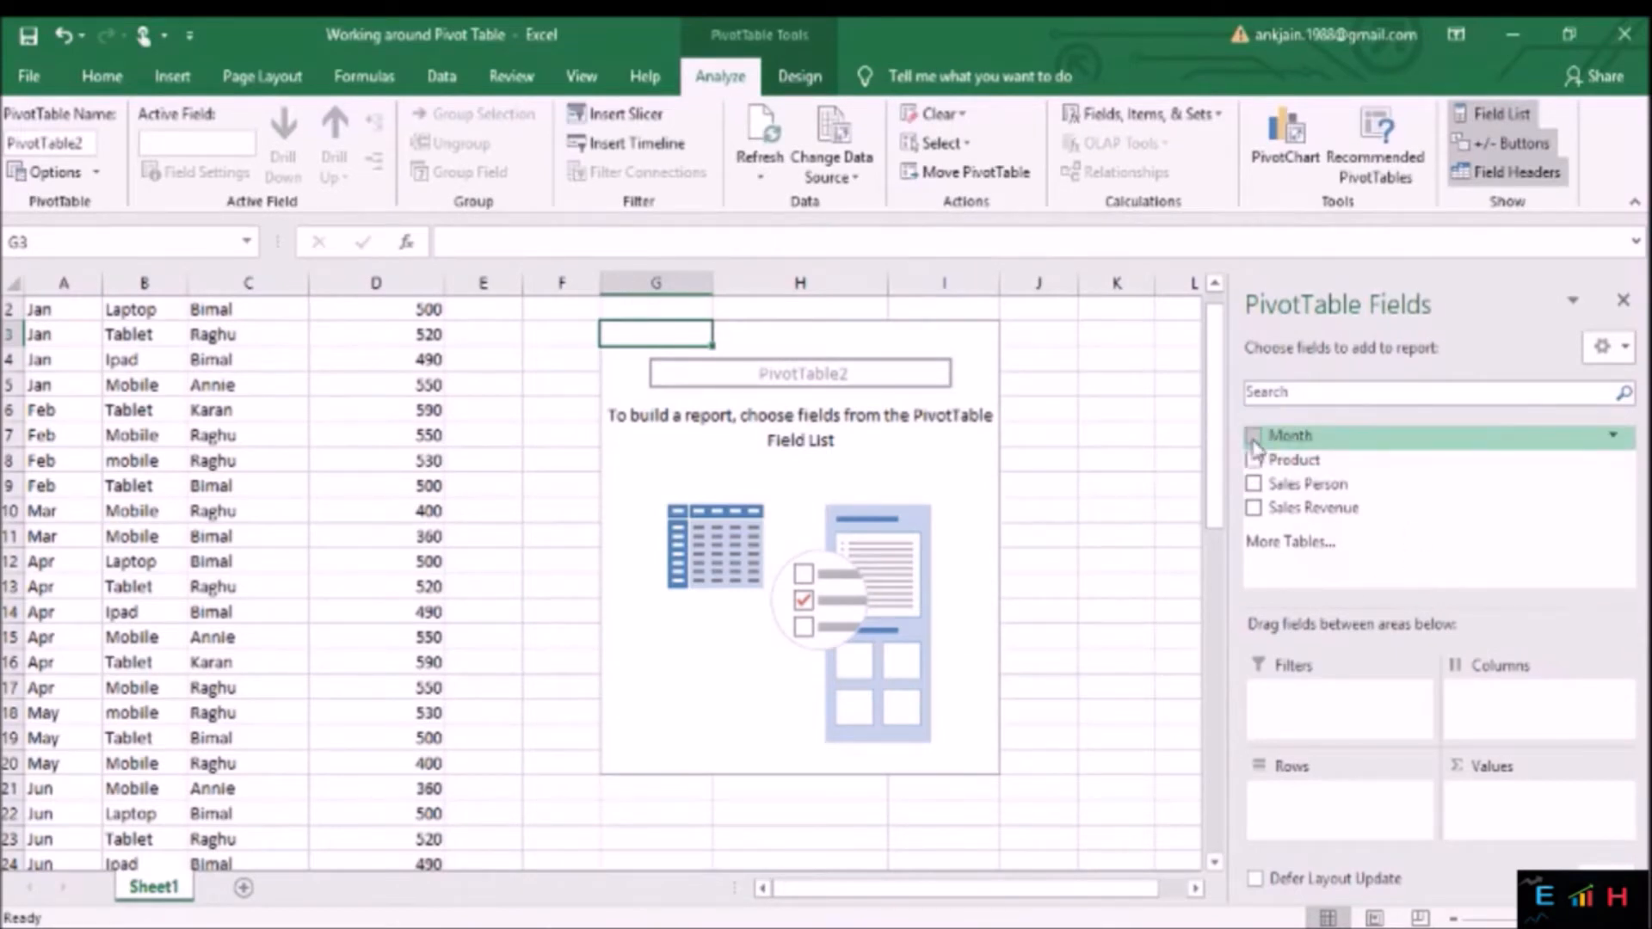
Lay out the PivotTable with Month as filter, Sales Person as rows and the sum of Sales Revenue as values.
drag(1254, 438, 1281, 693)
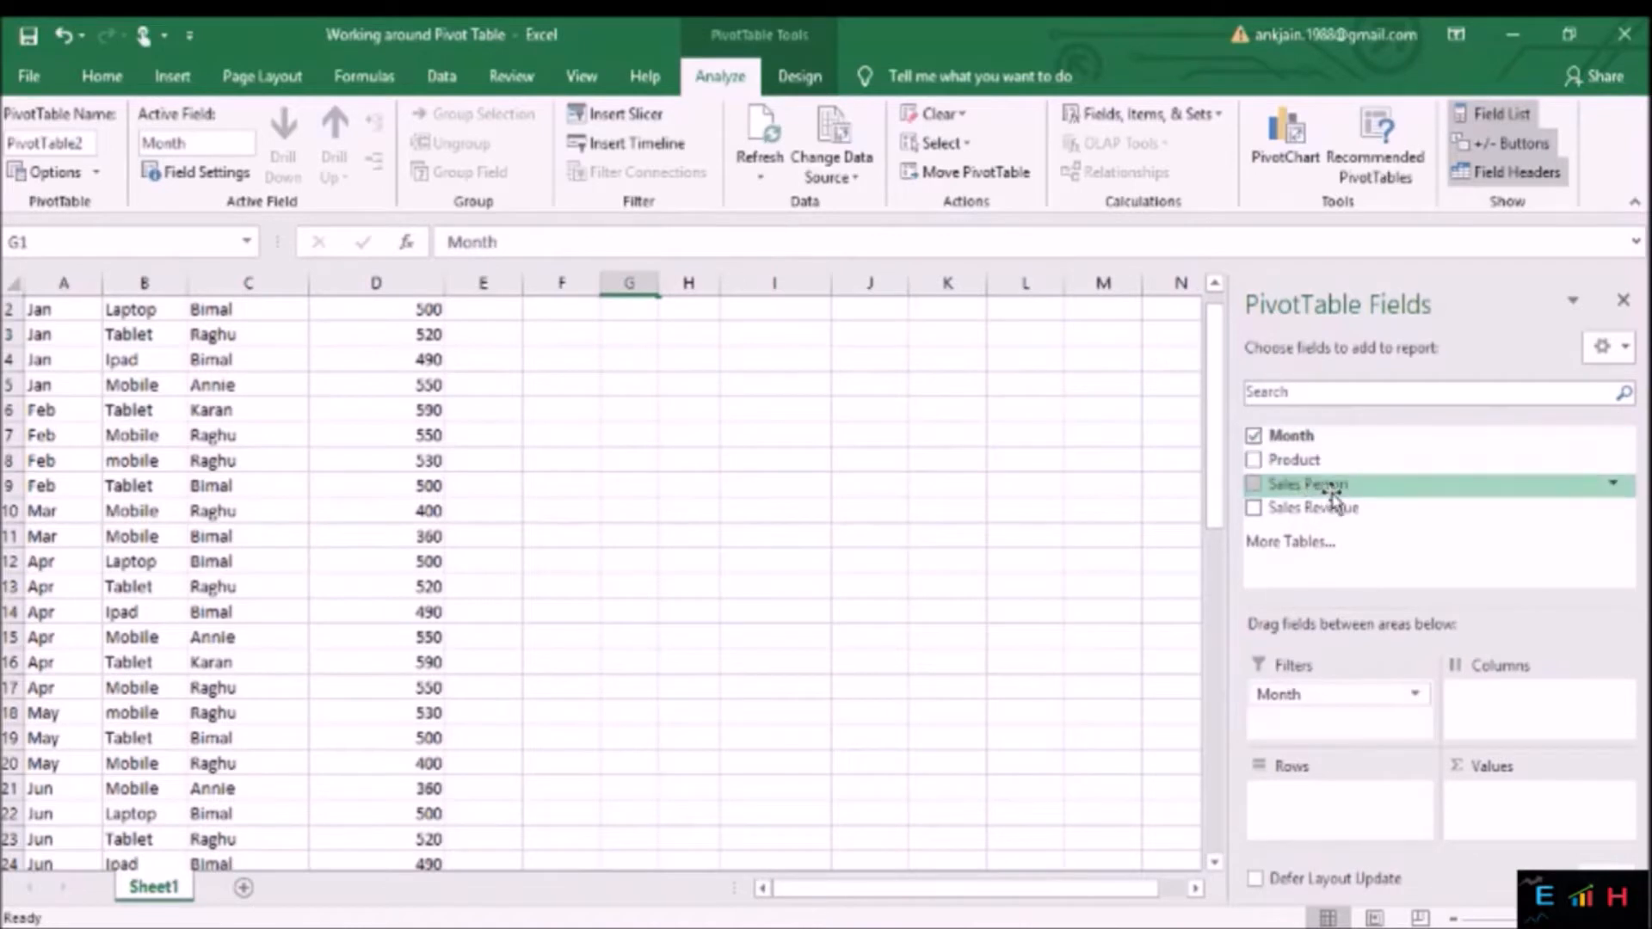
drag(1340, 489, 1357, 796)
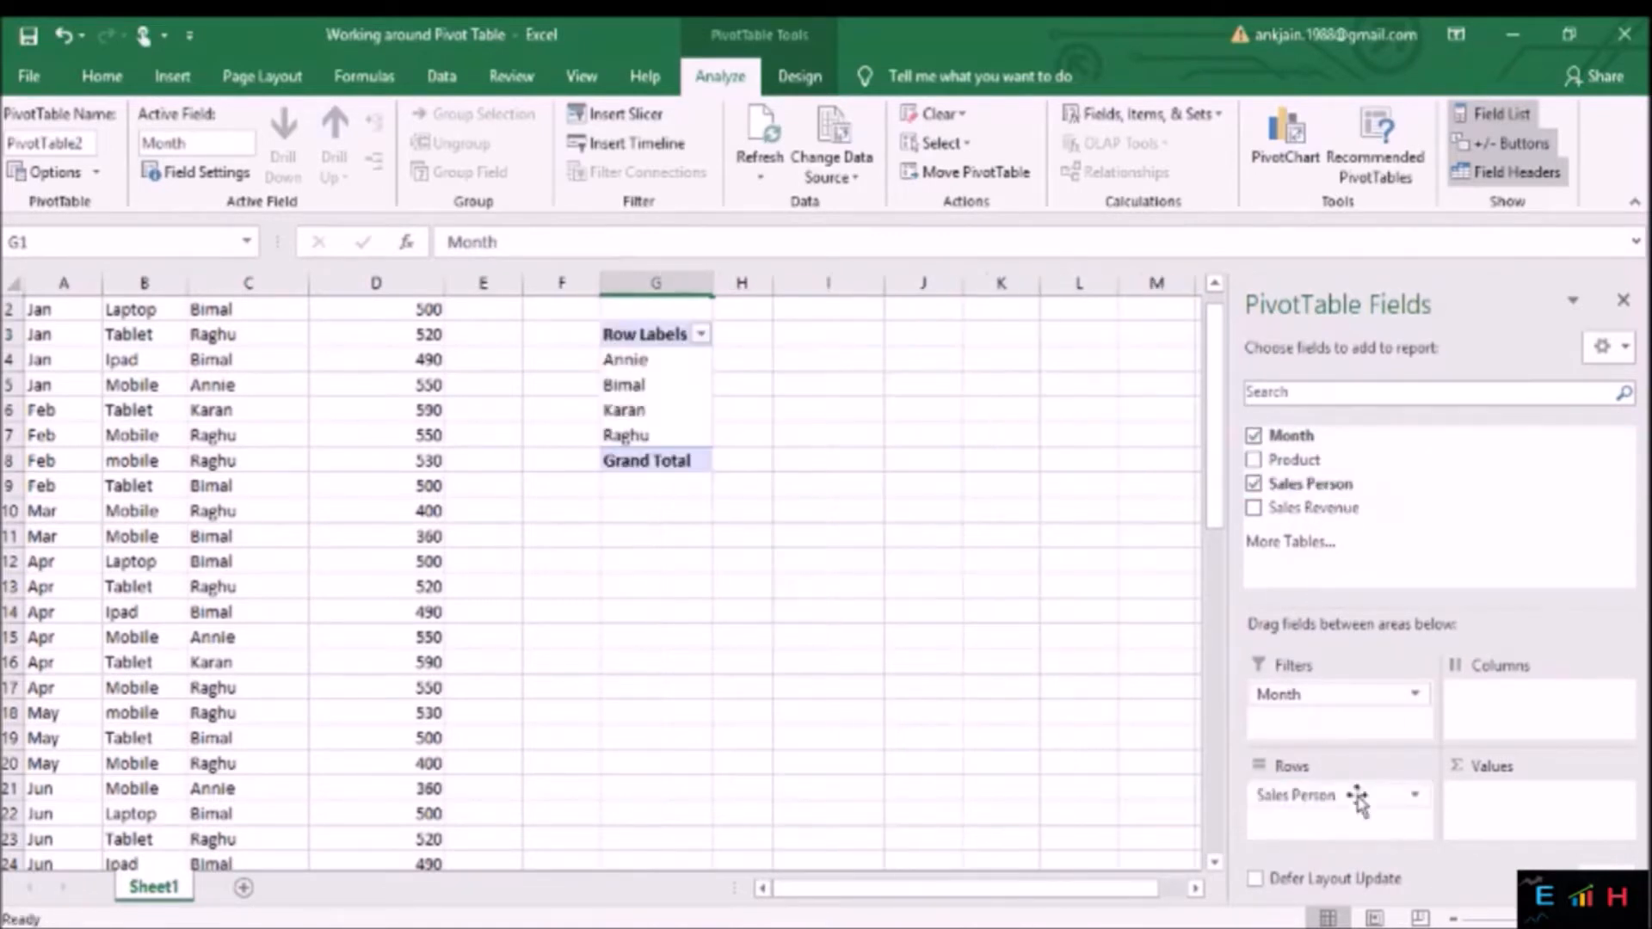
drag(1298, 507, 1513, 792)
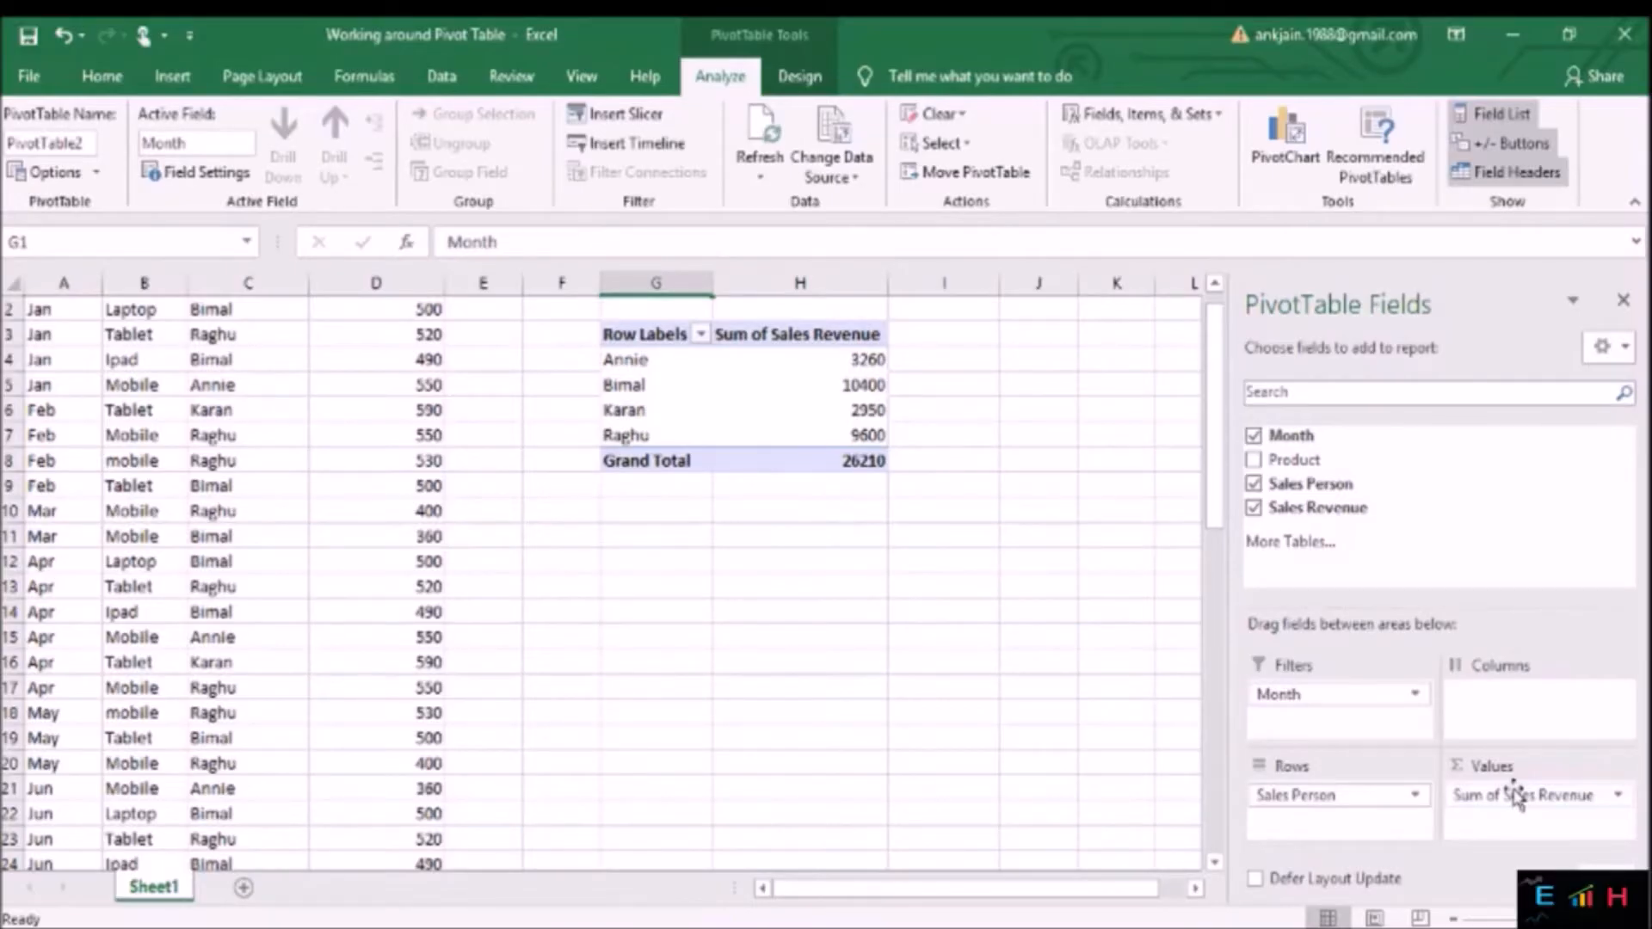
Sort the PivotTable's sales persons by Sum of Sales Revenue from largest to smallest.
click(1041, 408)
click(817, 359)
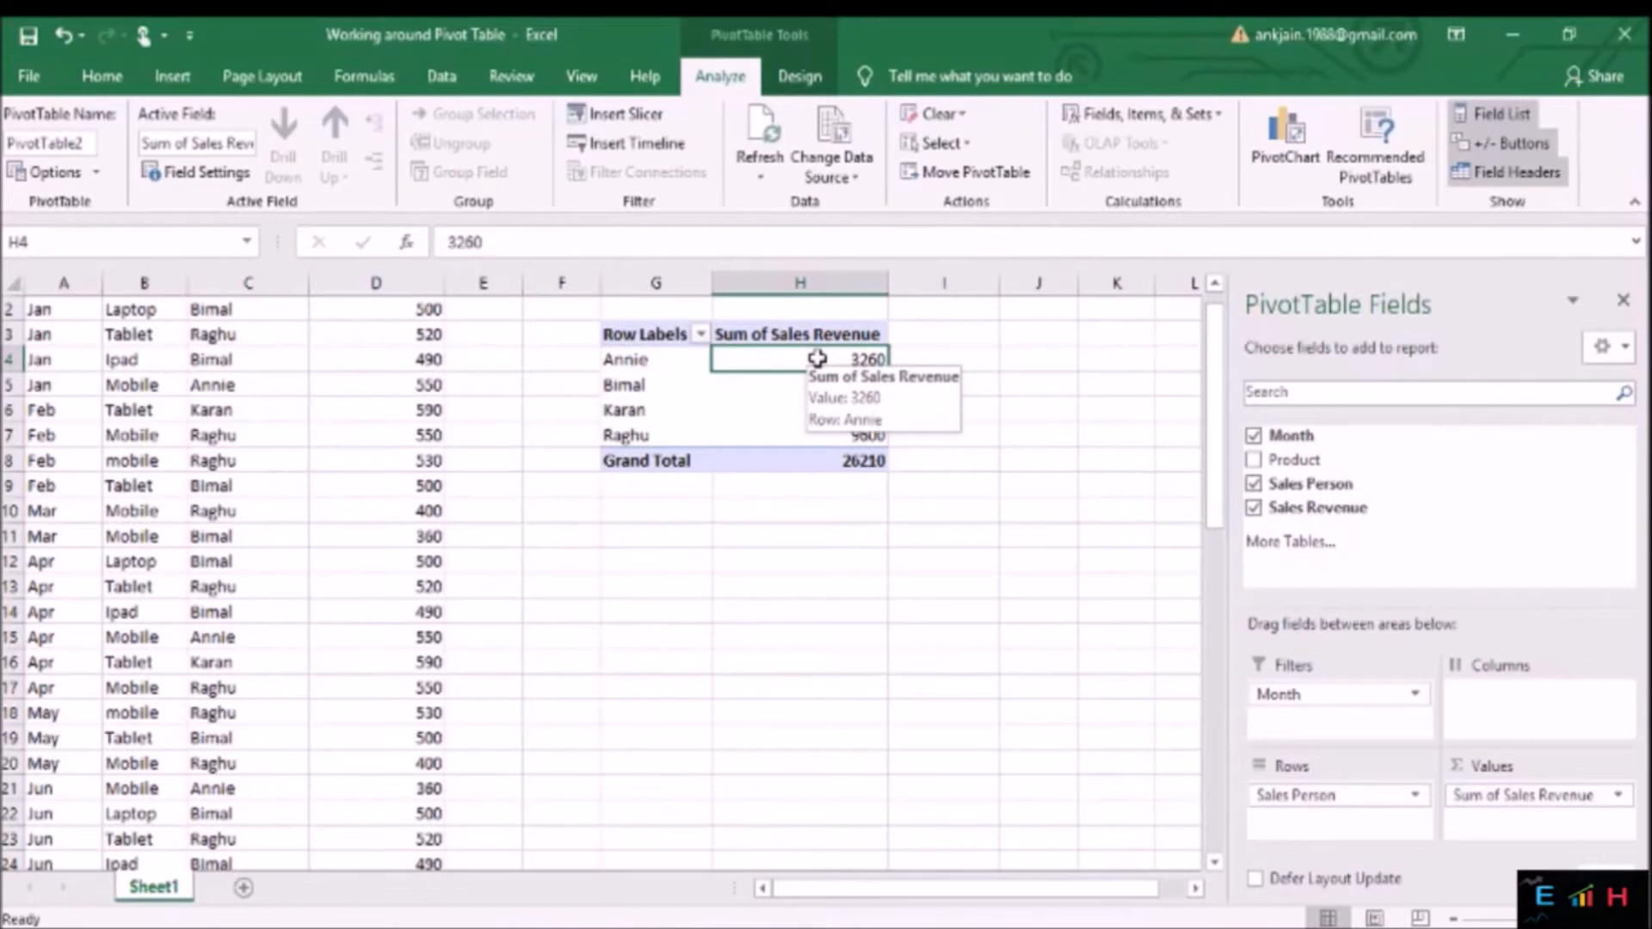
right_click(818, 361)
mouse_move(930, 505)
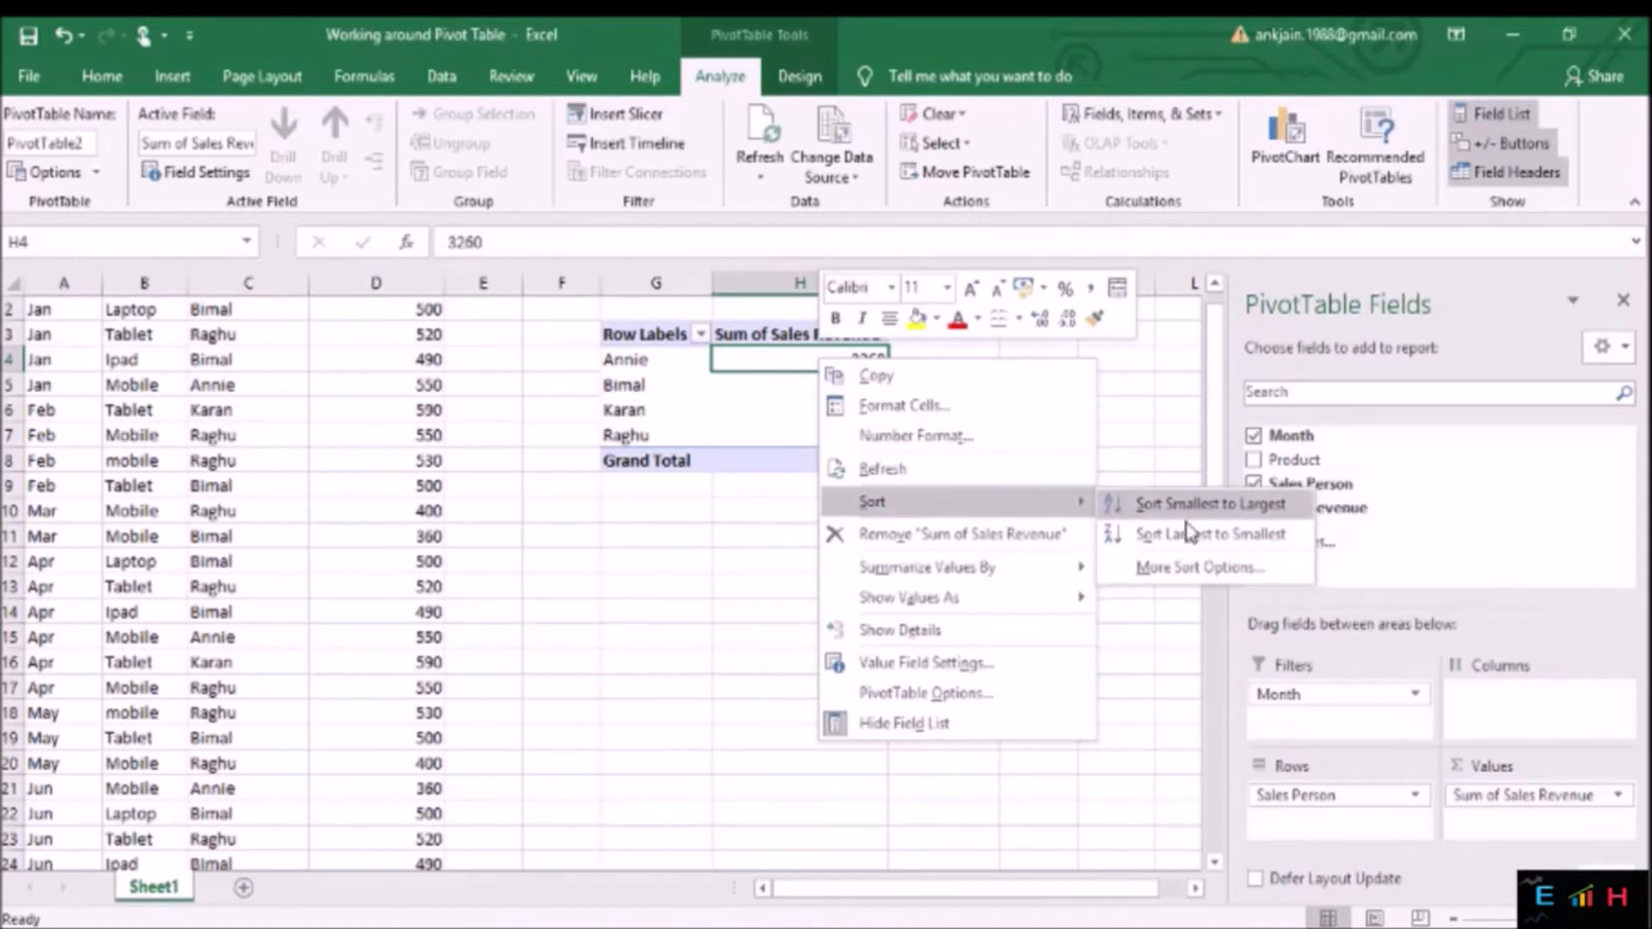
click(1200, 567)
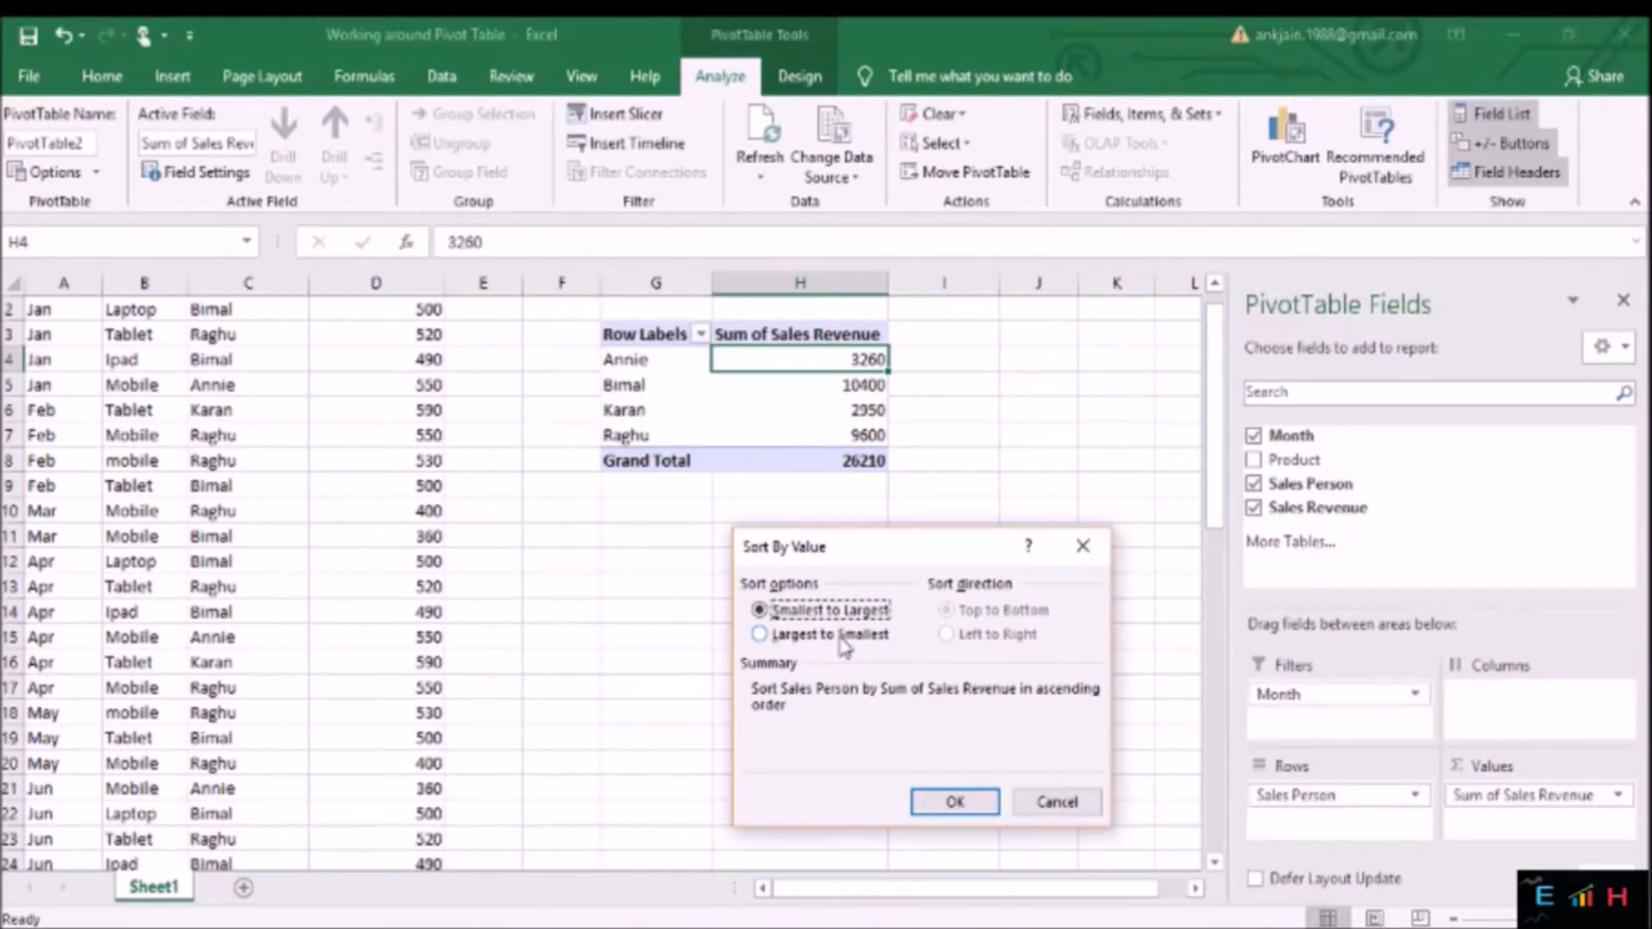
click(761, 634)
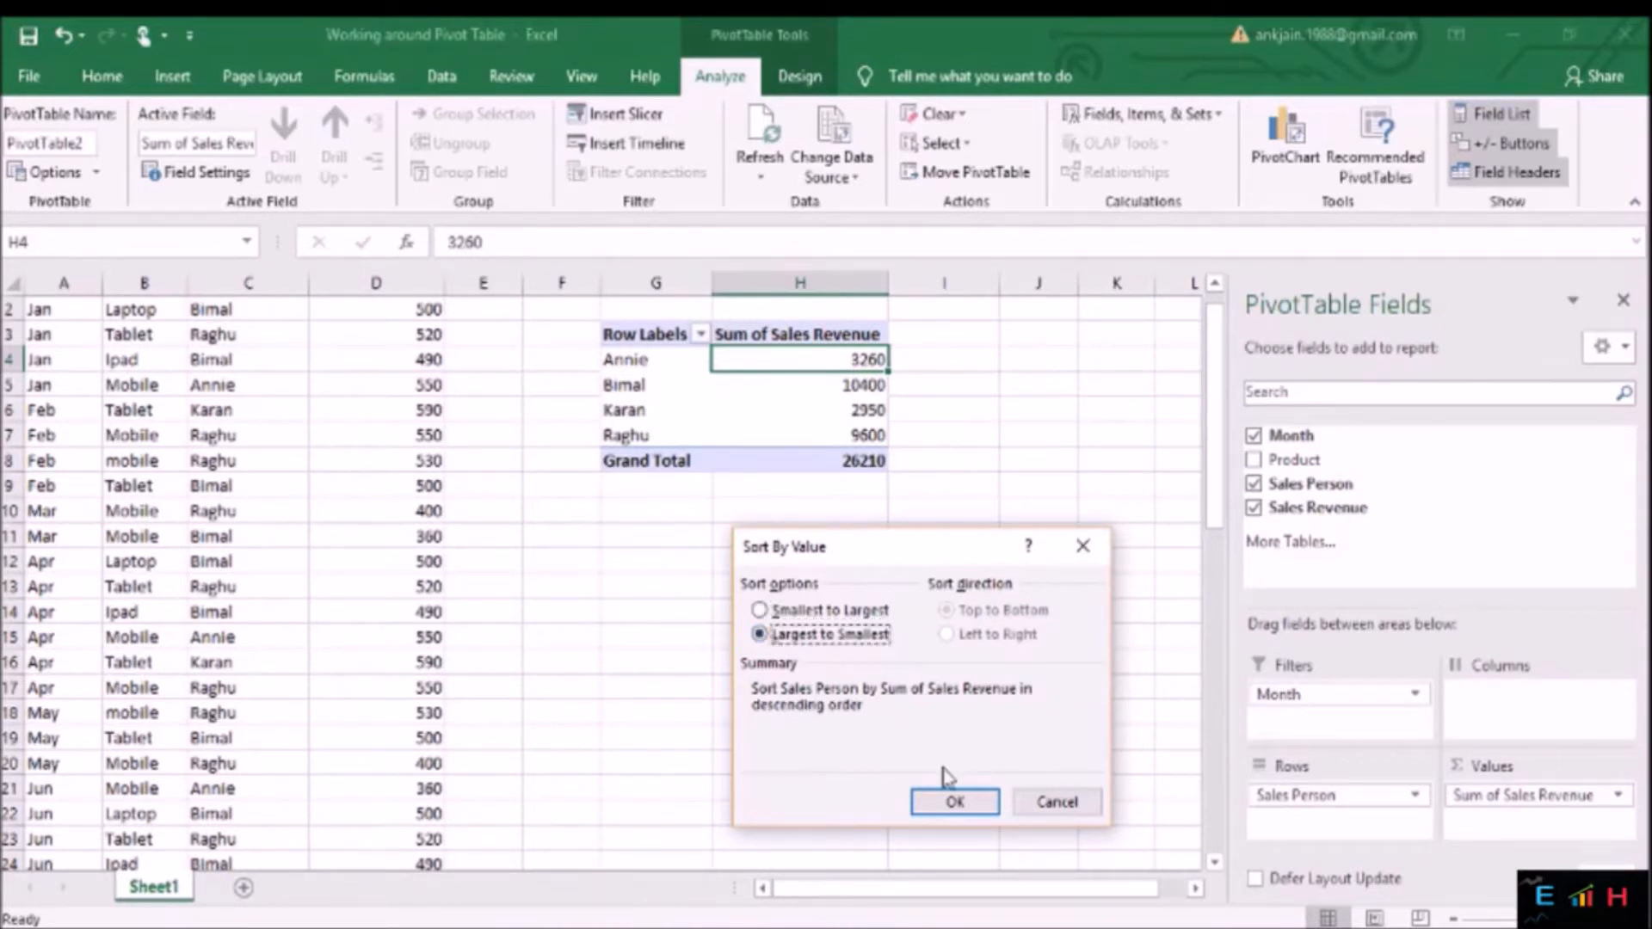
click(963, 813)
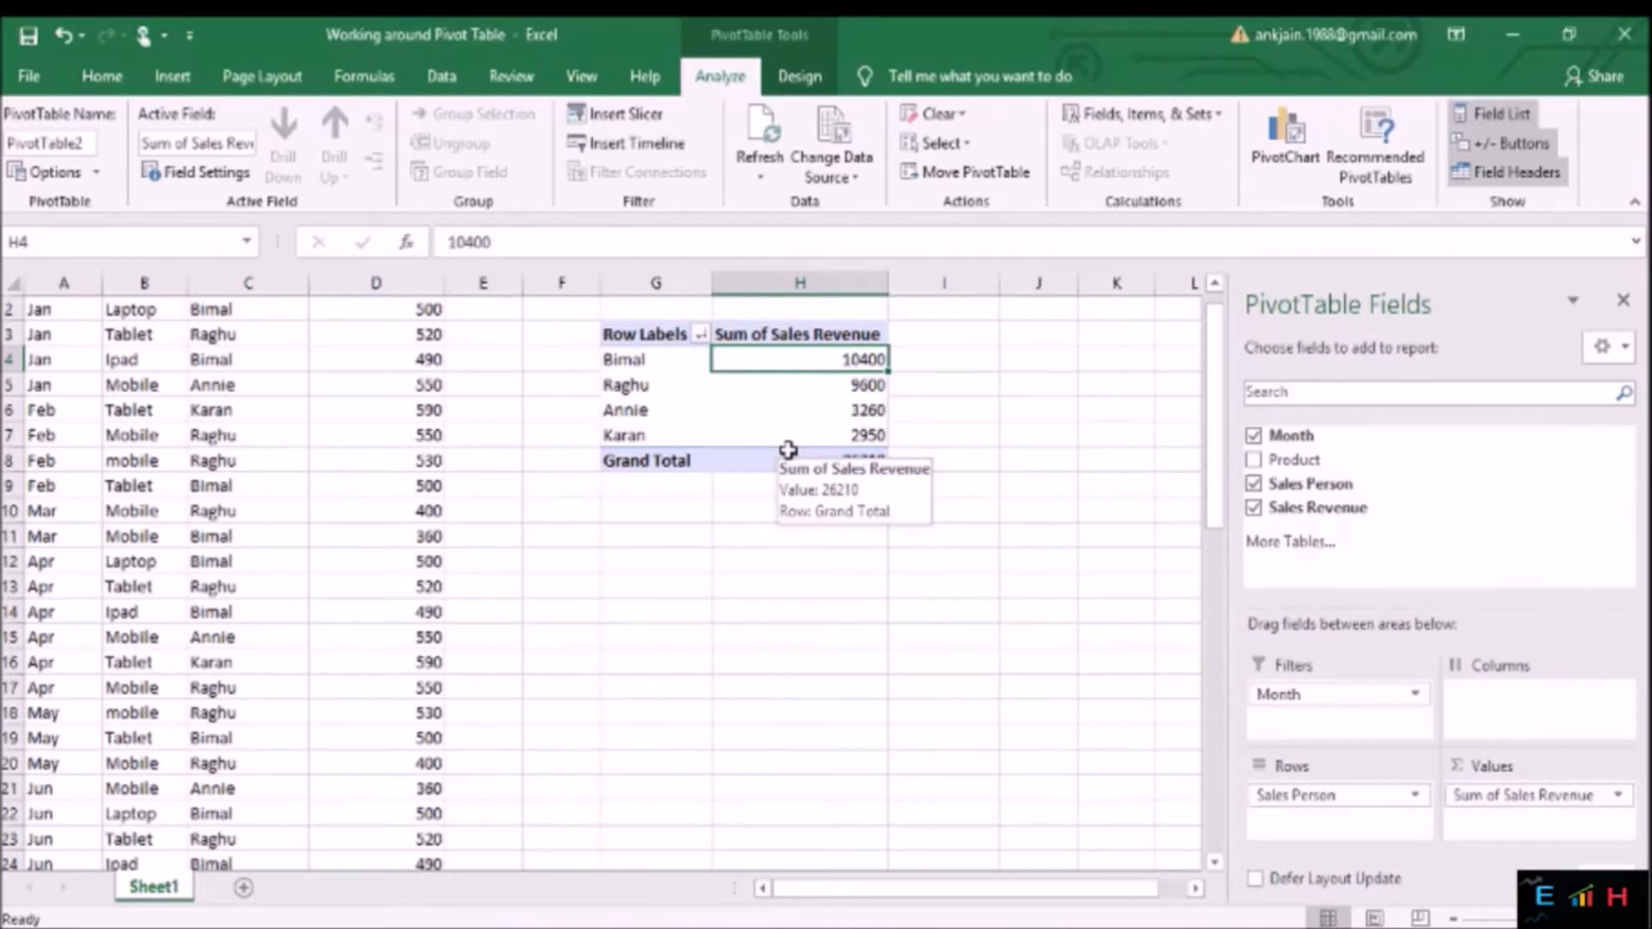
Apply light blue gradient data bars to the PivotTable's revenue values in H4:H7, excluding the grand total.
scroll(847, 615, up, 1)
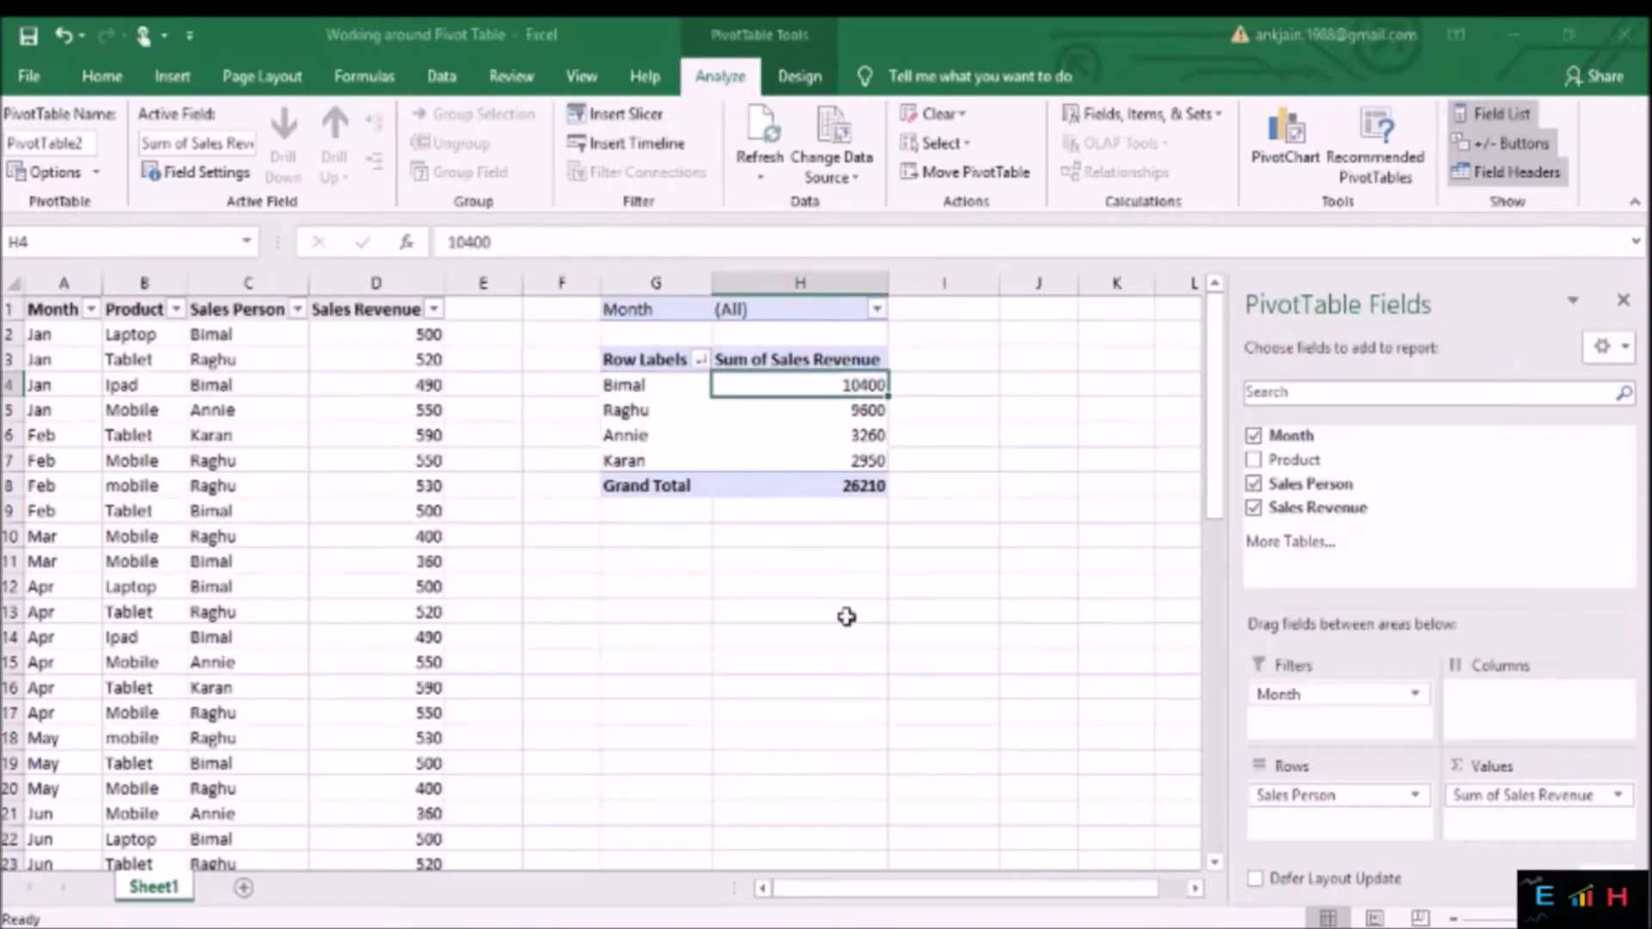
key(shift+Down)
key(shift+Down)
key(shift+Down)
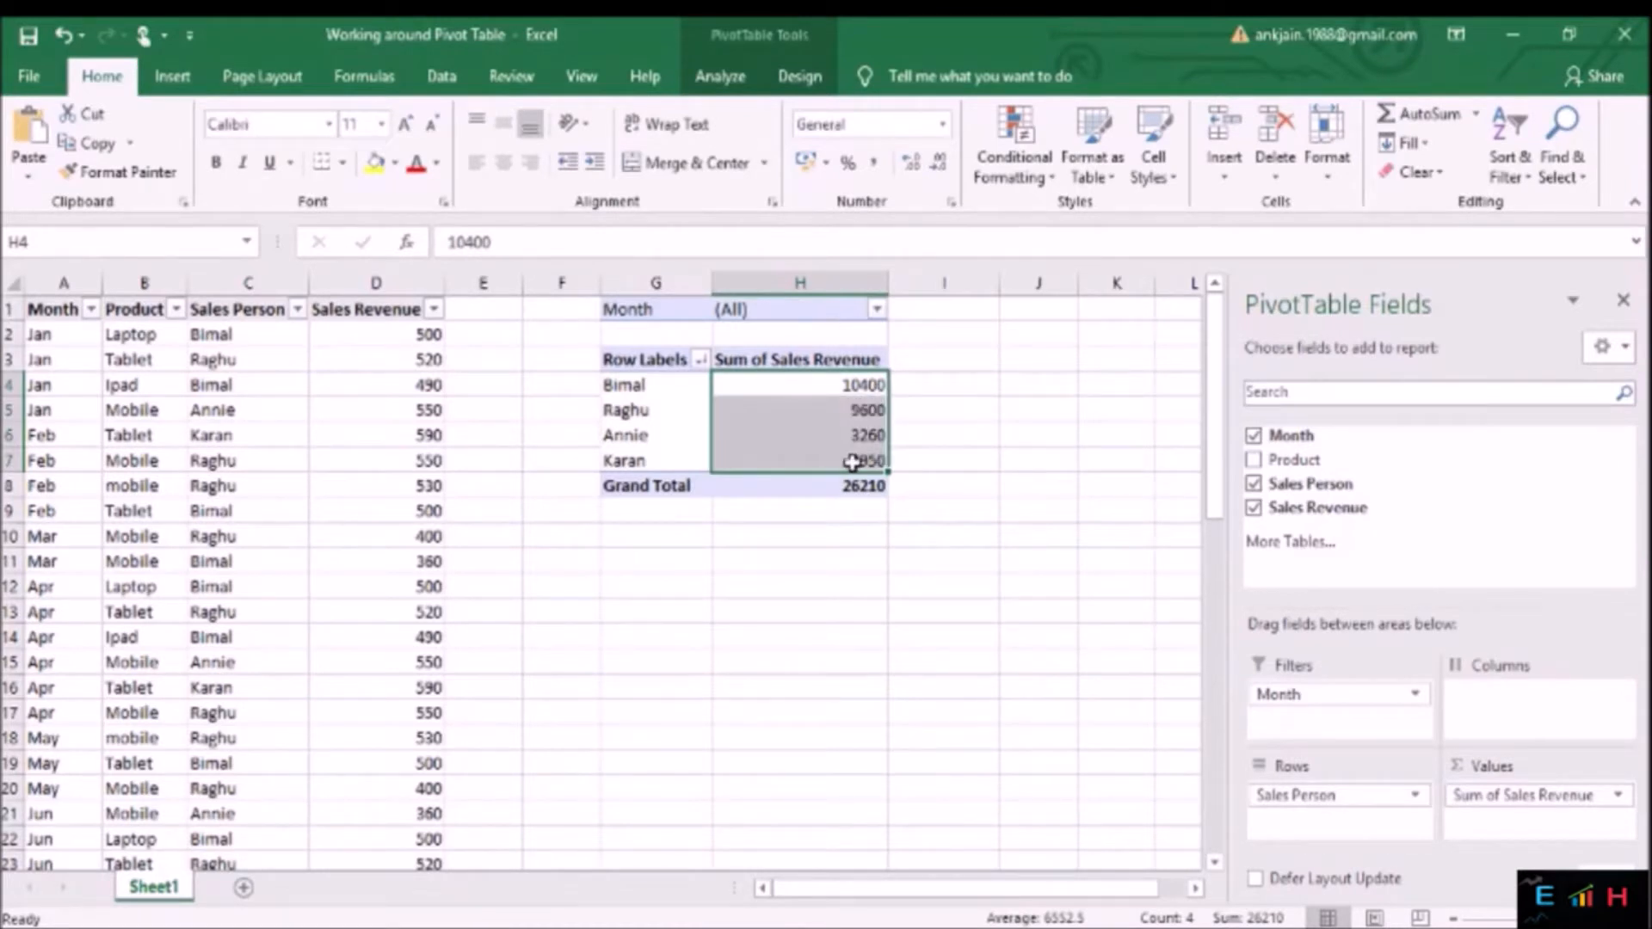
click(1036, 168)
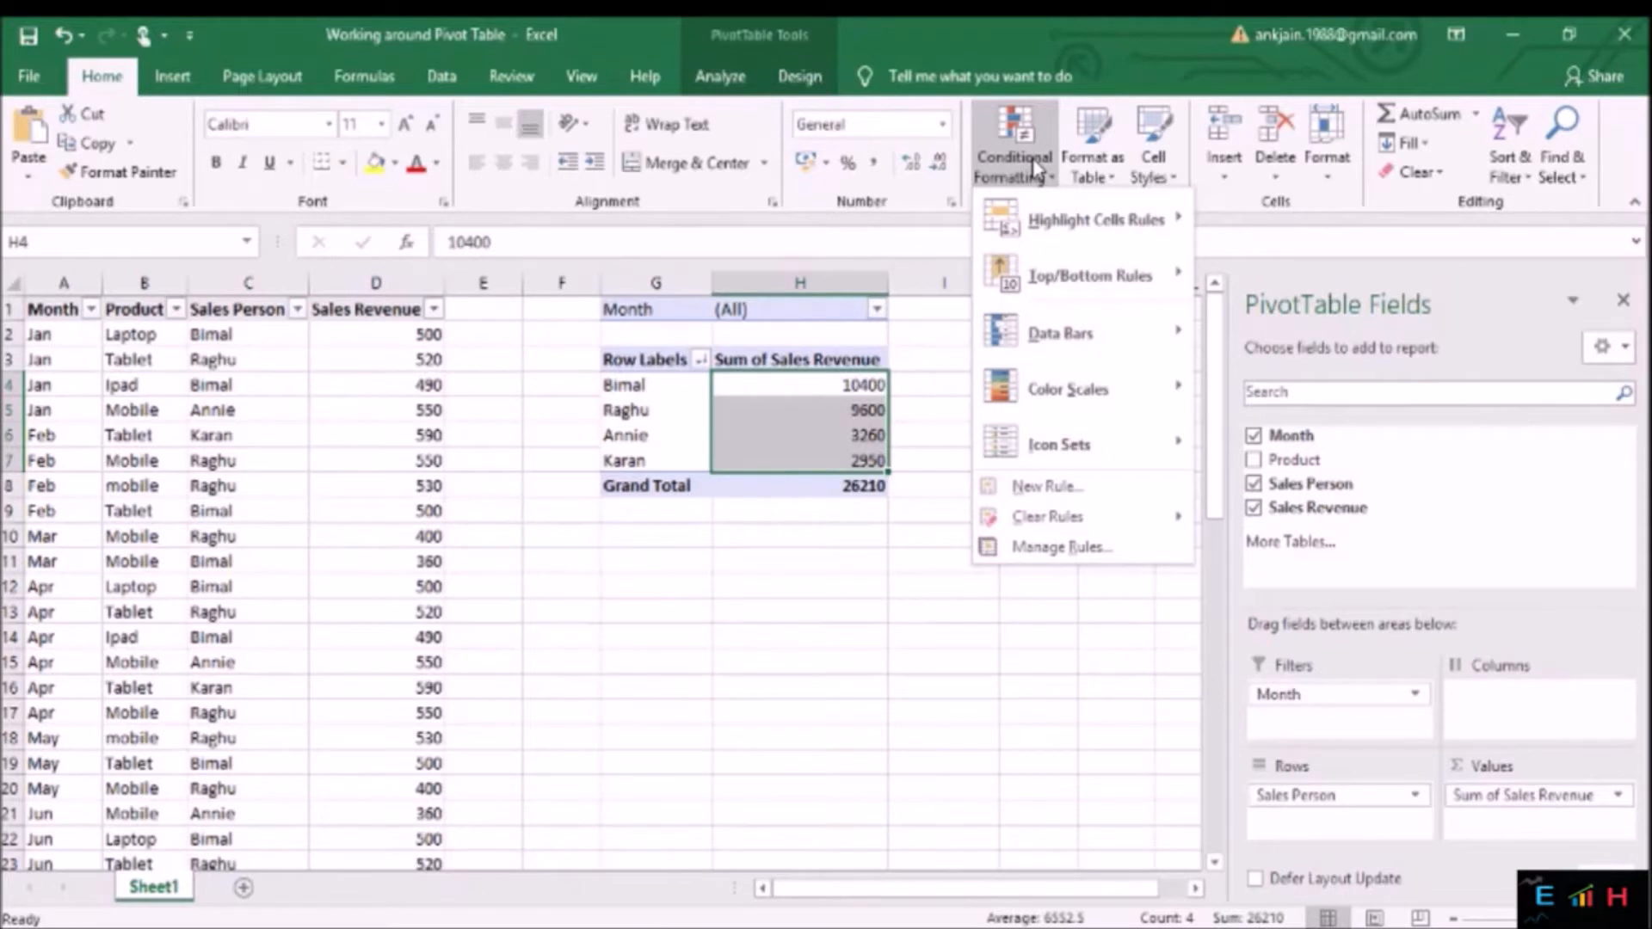
mouse_move(1095, 337)
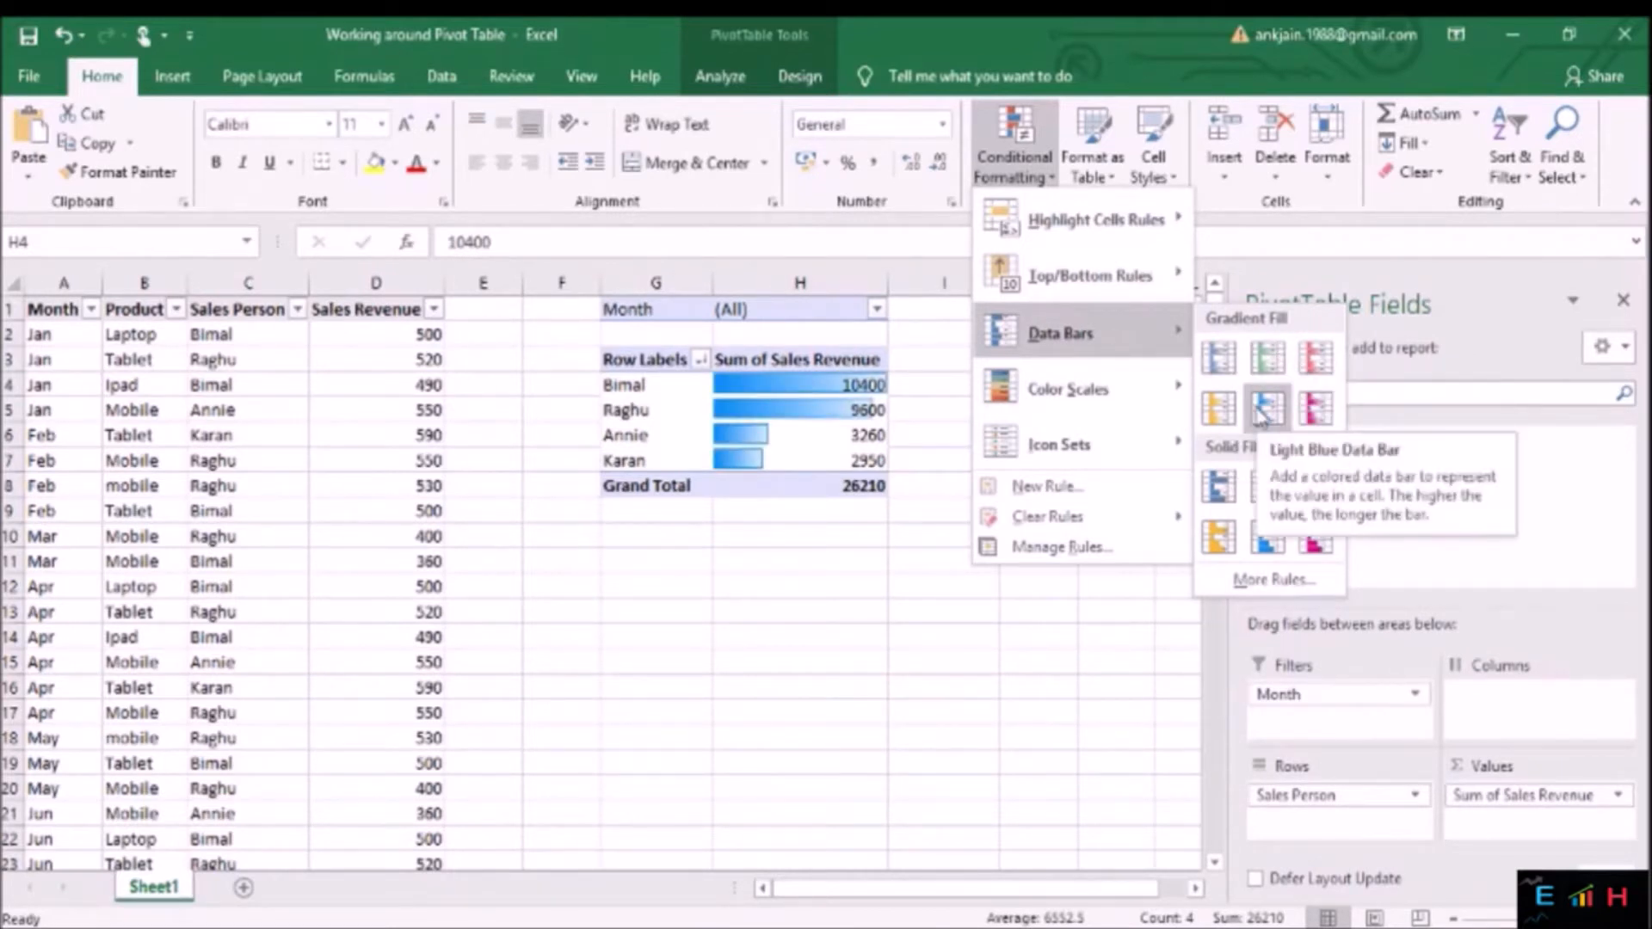
click(1261, 413)
click(877, 513)
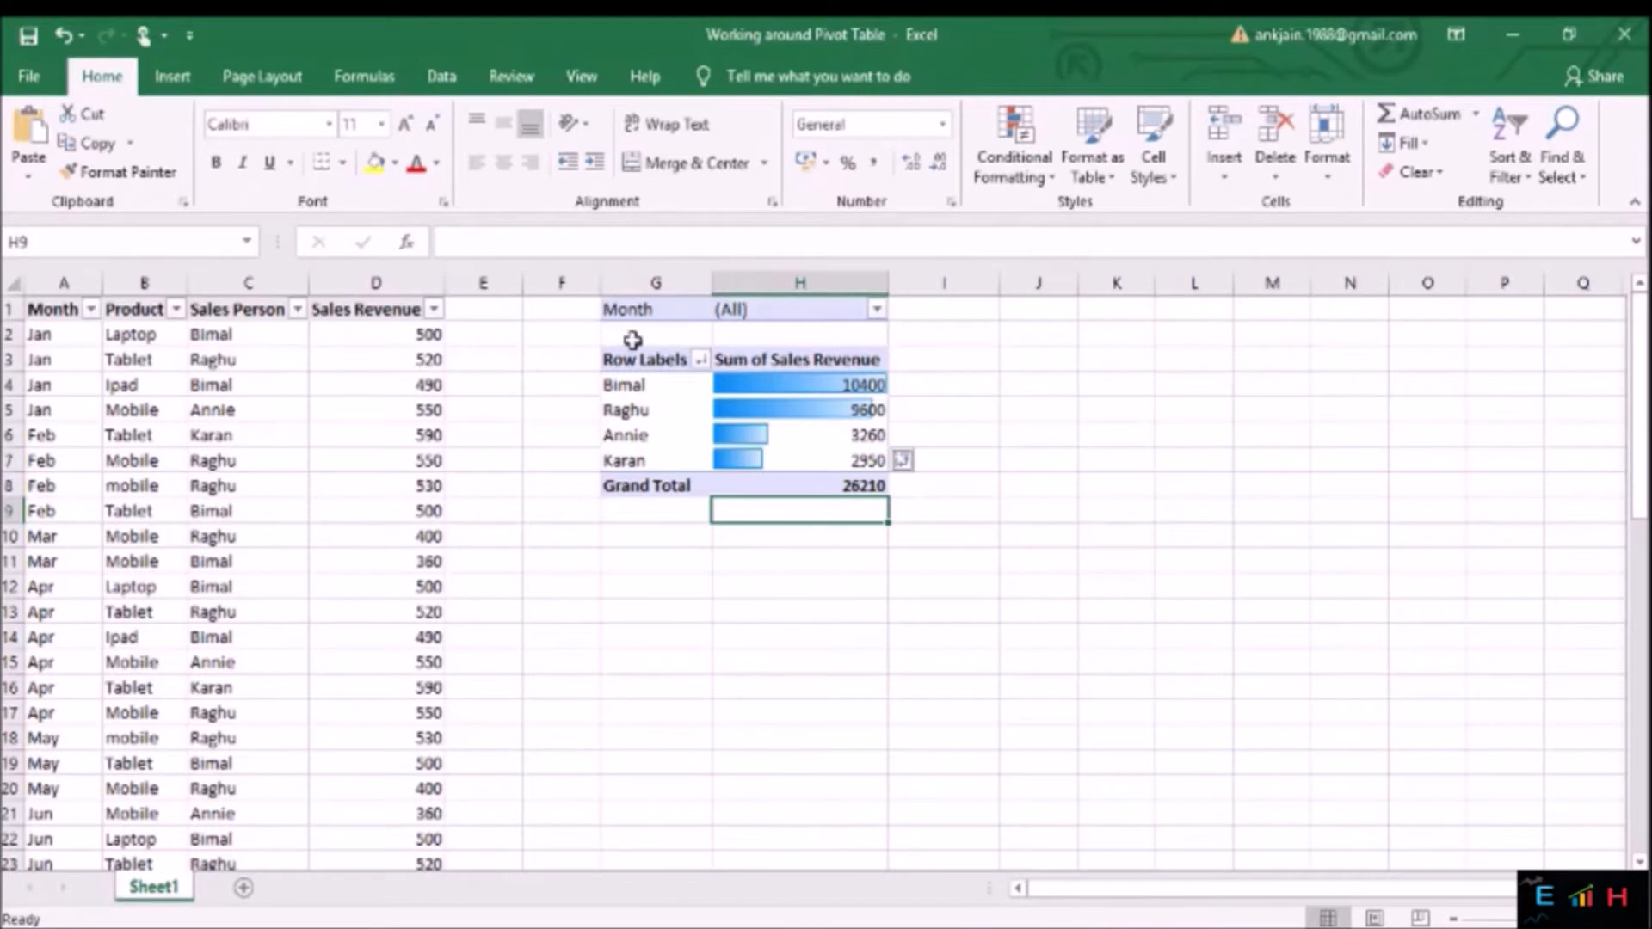
Copy the PivotTable range G3:H8 and paste it below, starting at cell G10.
drag(649, 359, 818, 481)
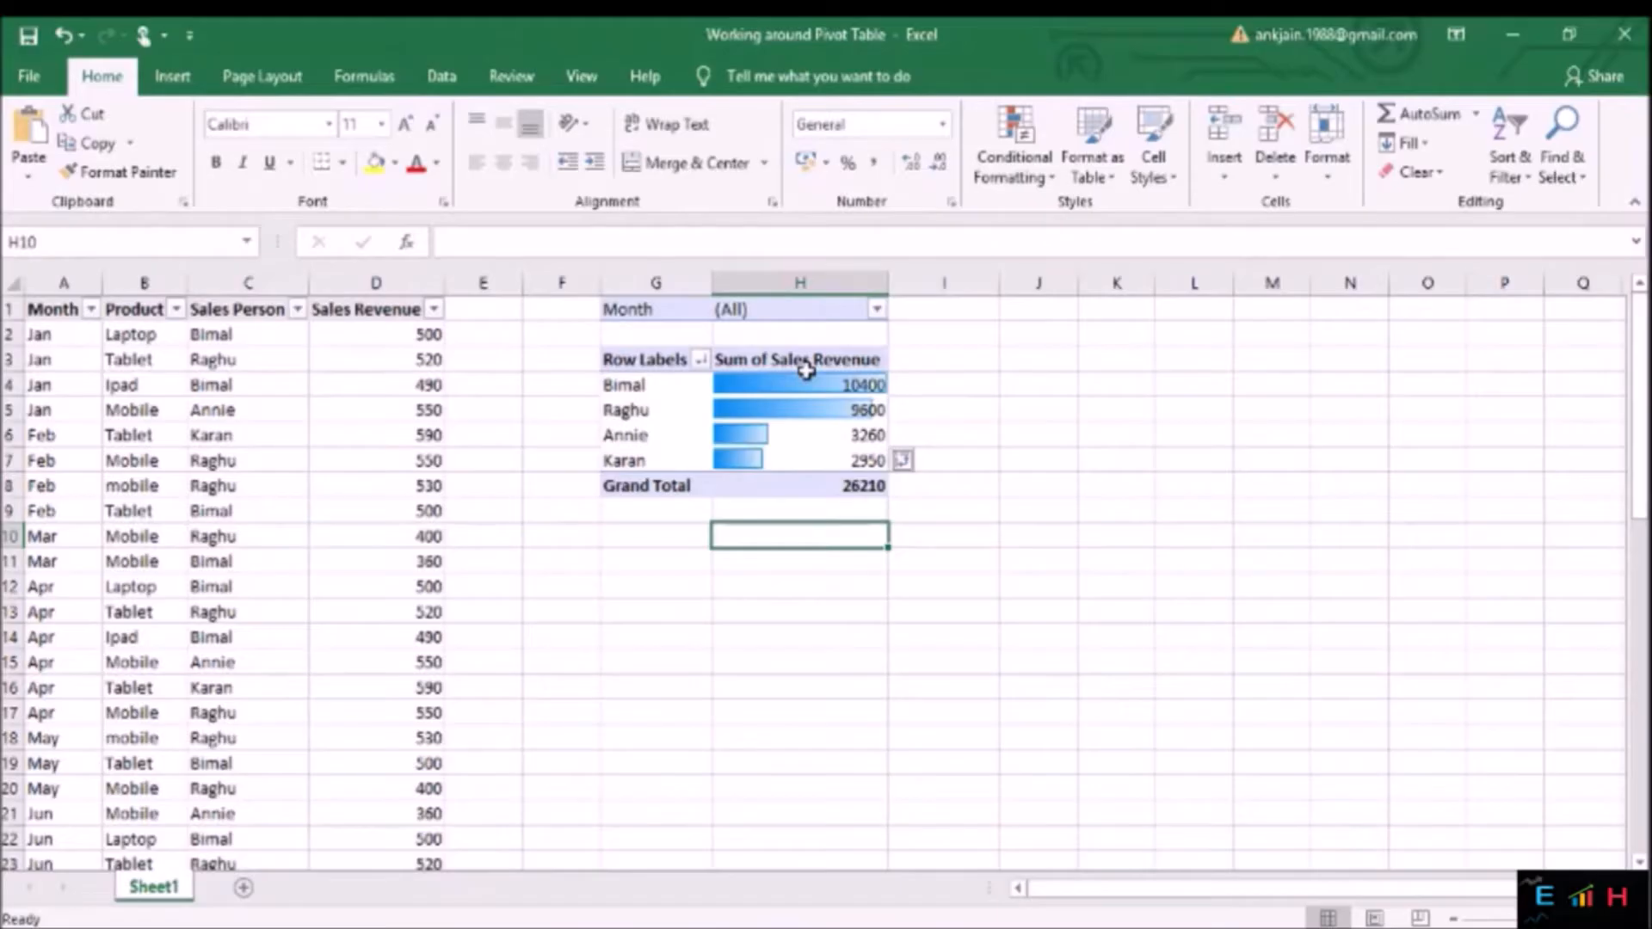
click(807, 368)
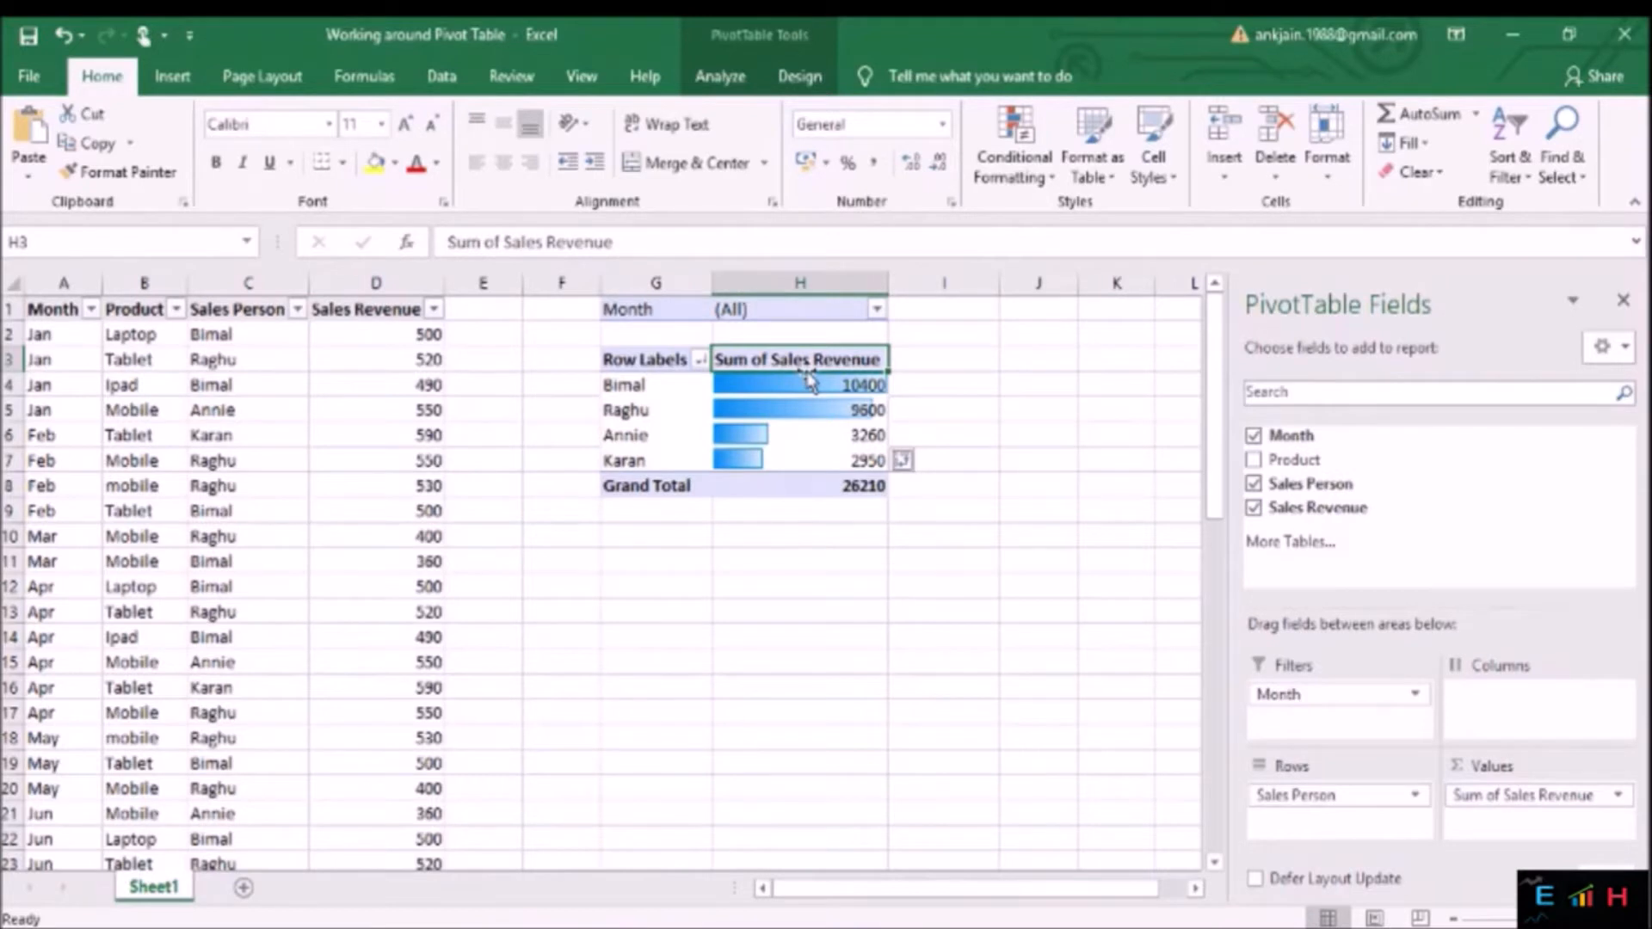
drag(624, 361, 788, 481)
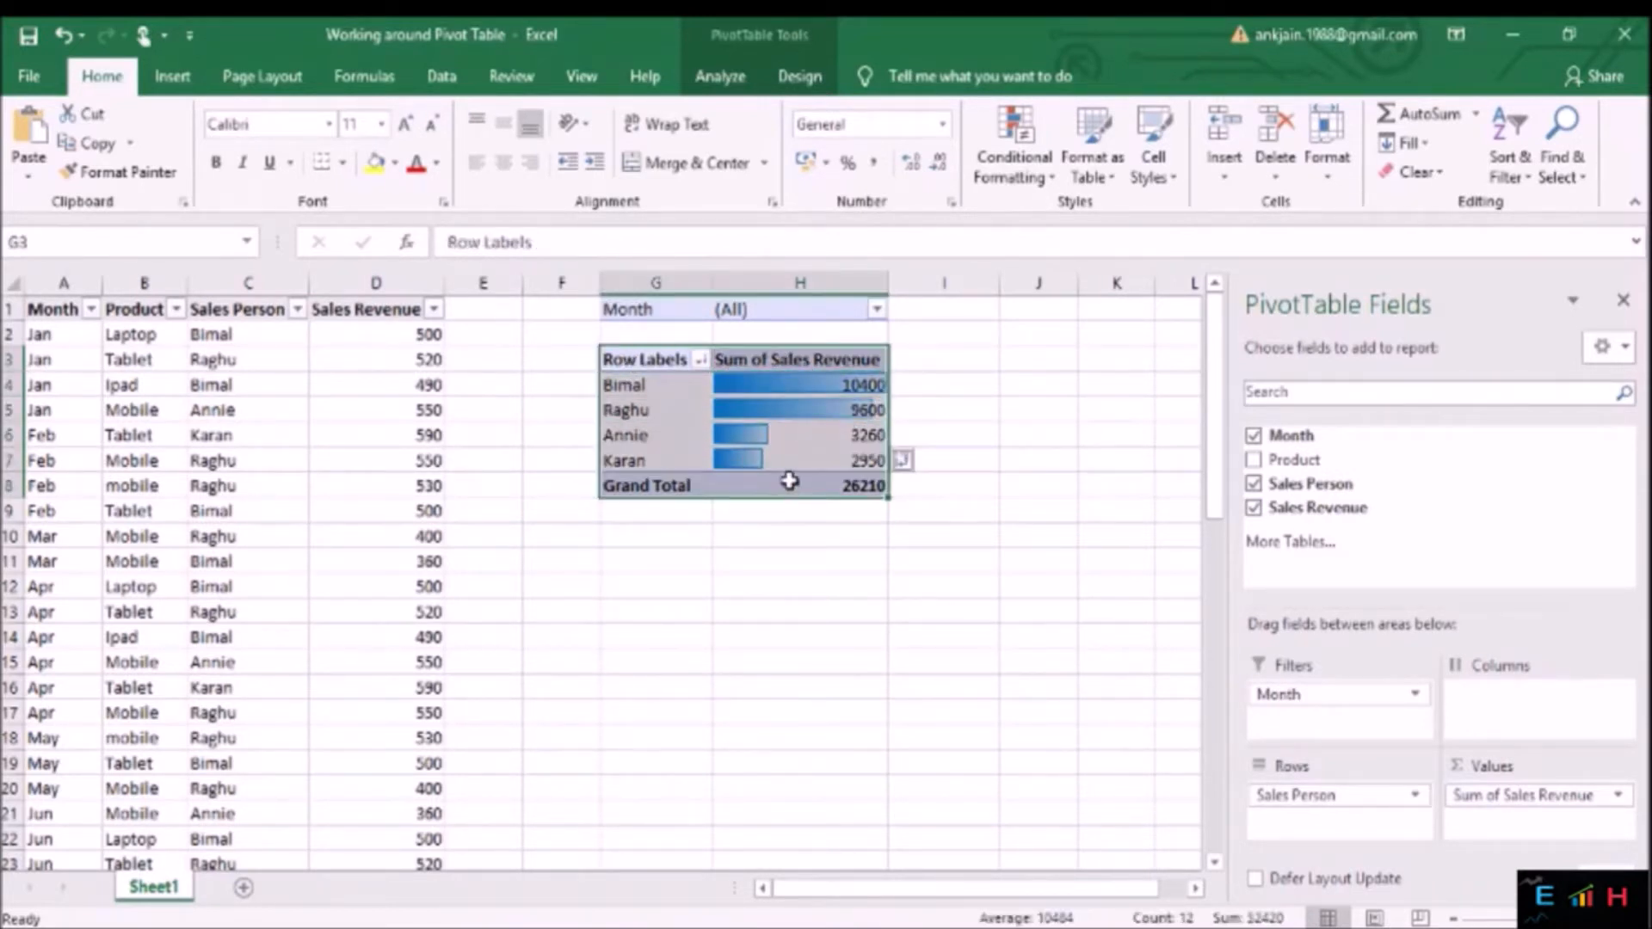
key(ctrl+c)
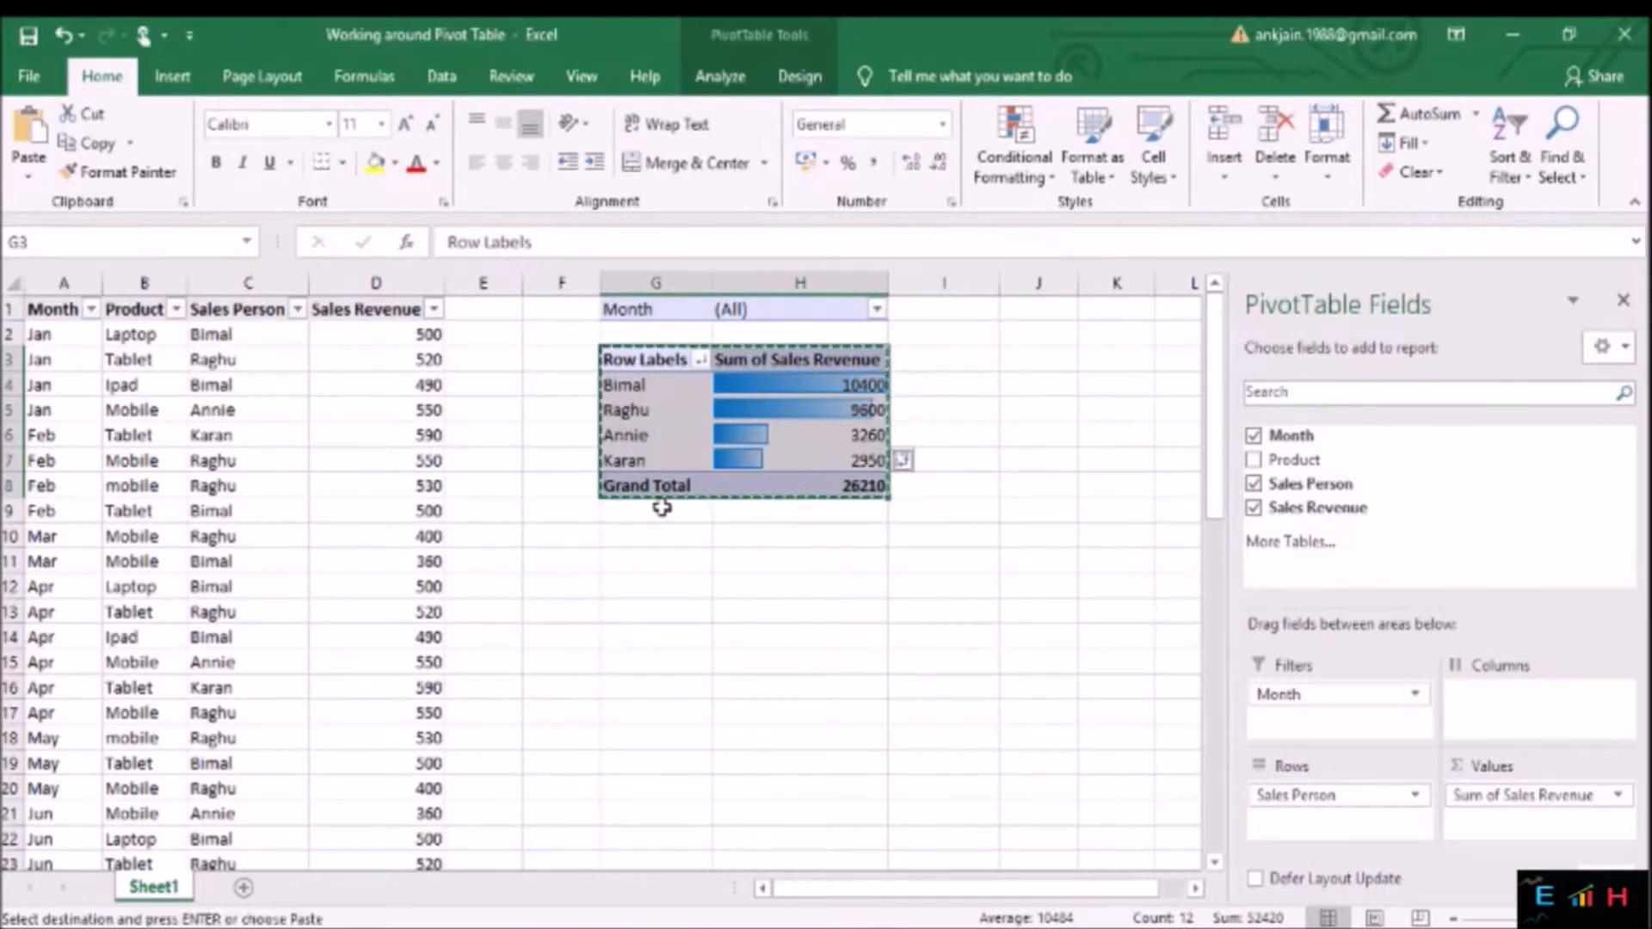
click(632, 533)
key(ctrl+v)
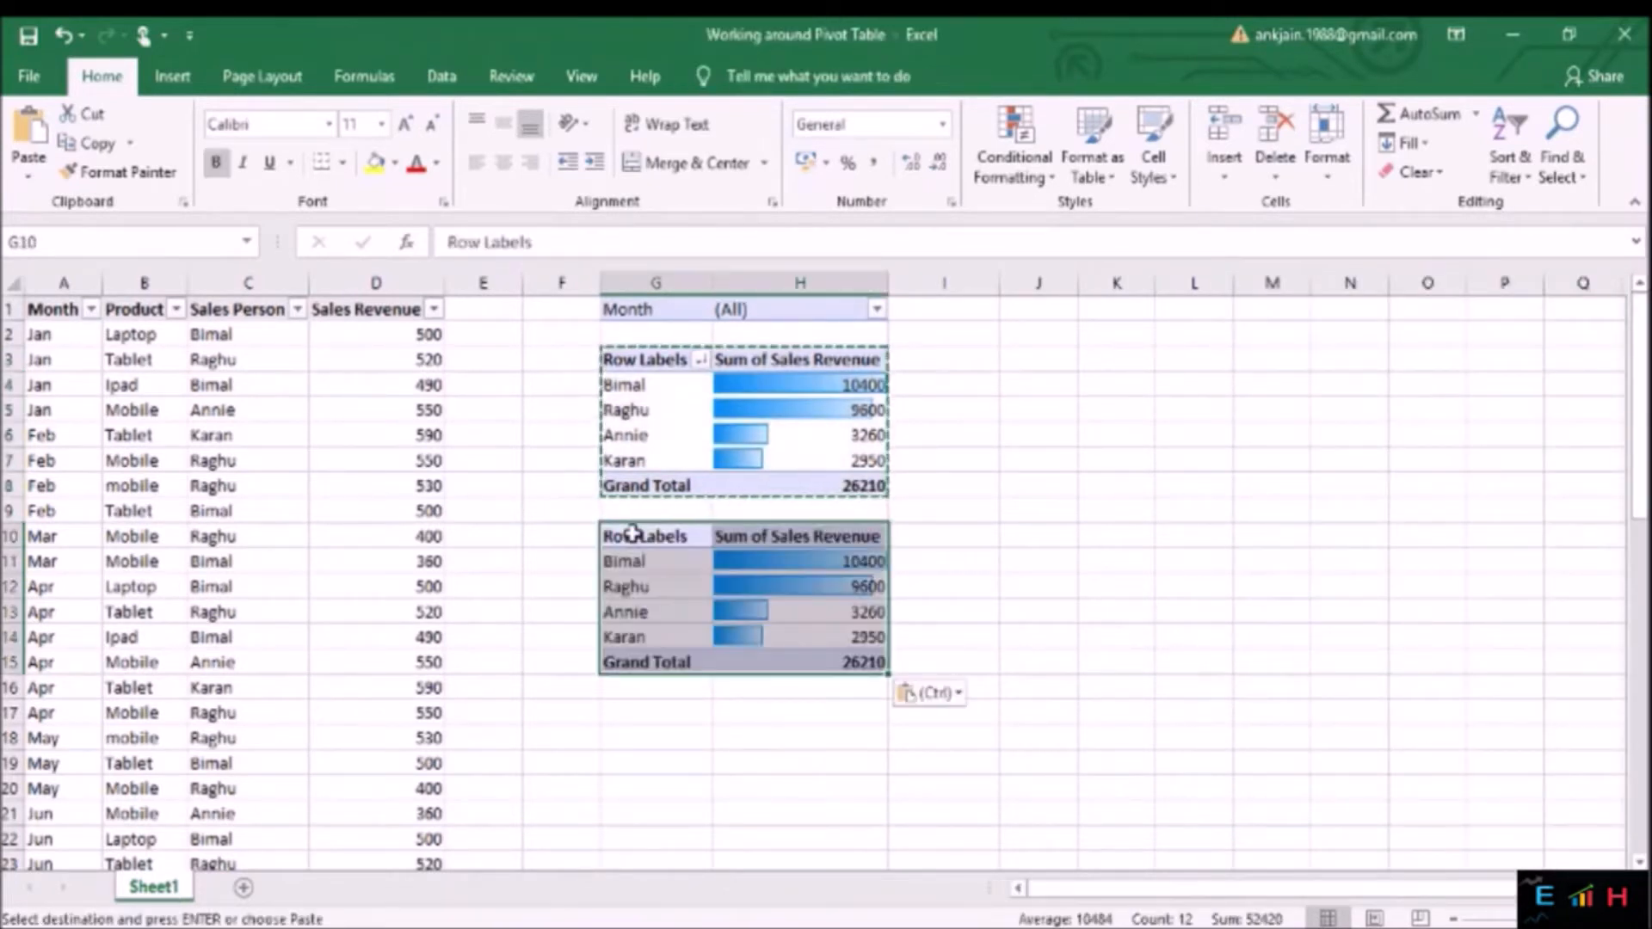
click(825, 632)
click(819, 576)
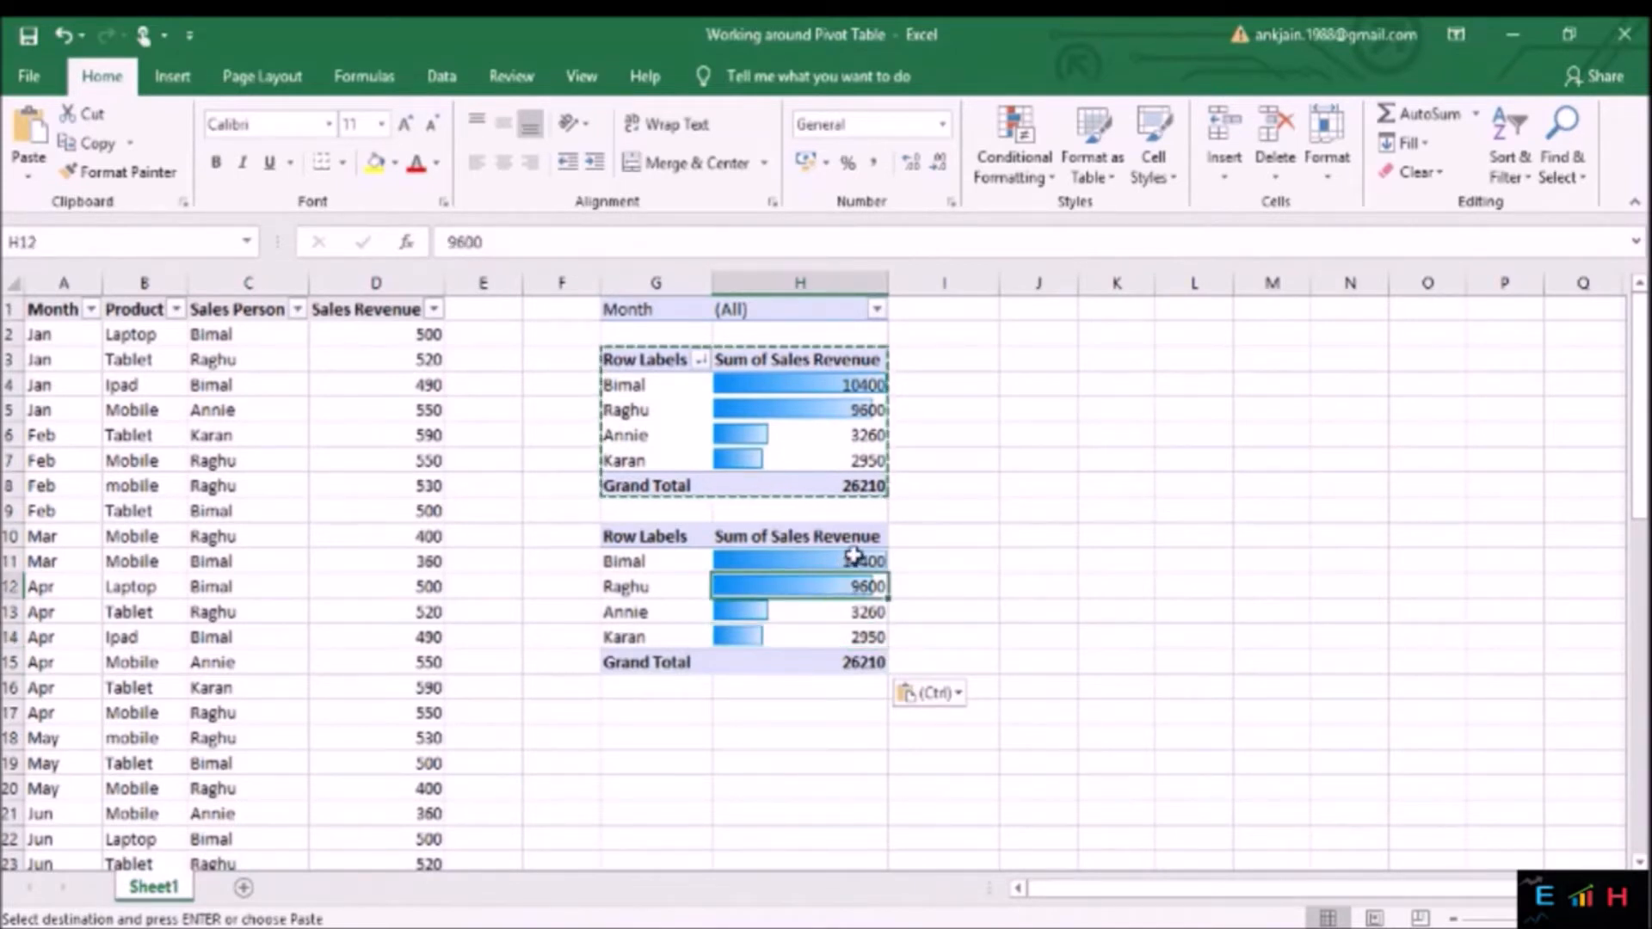
click(856, 555)
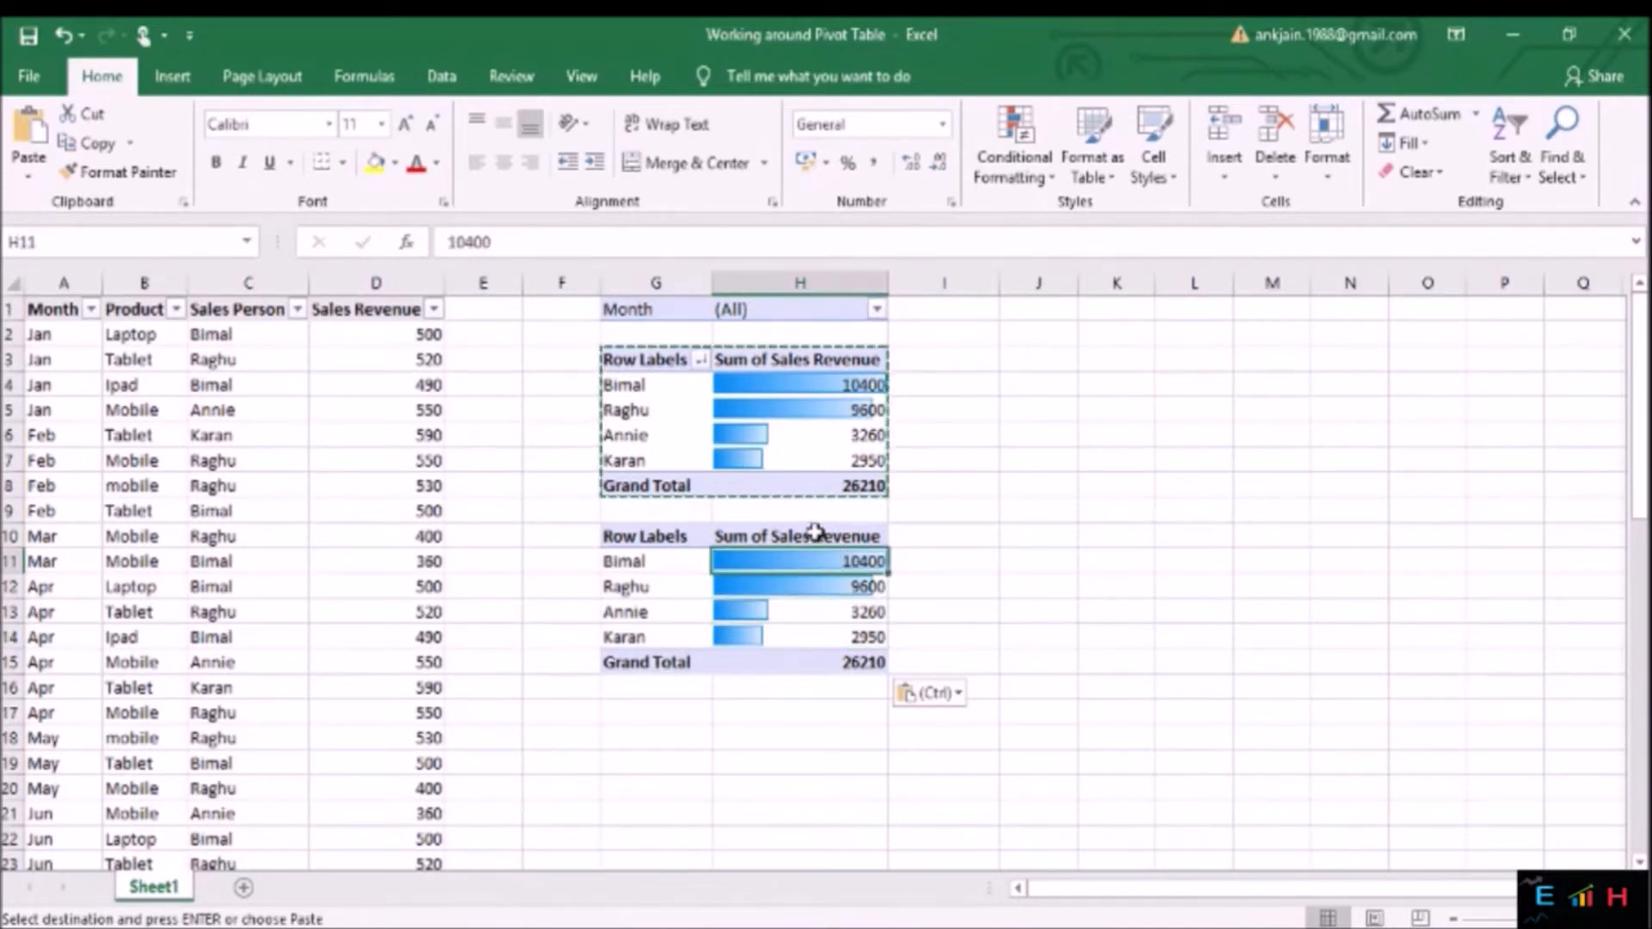
click(816, 533)
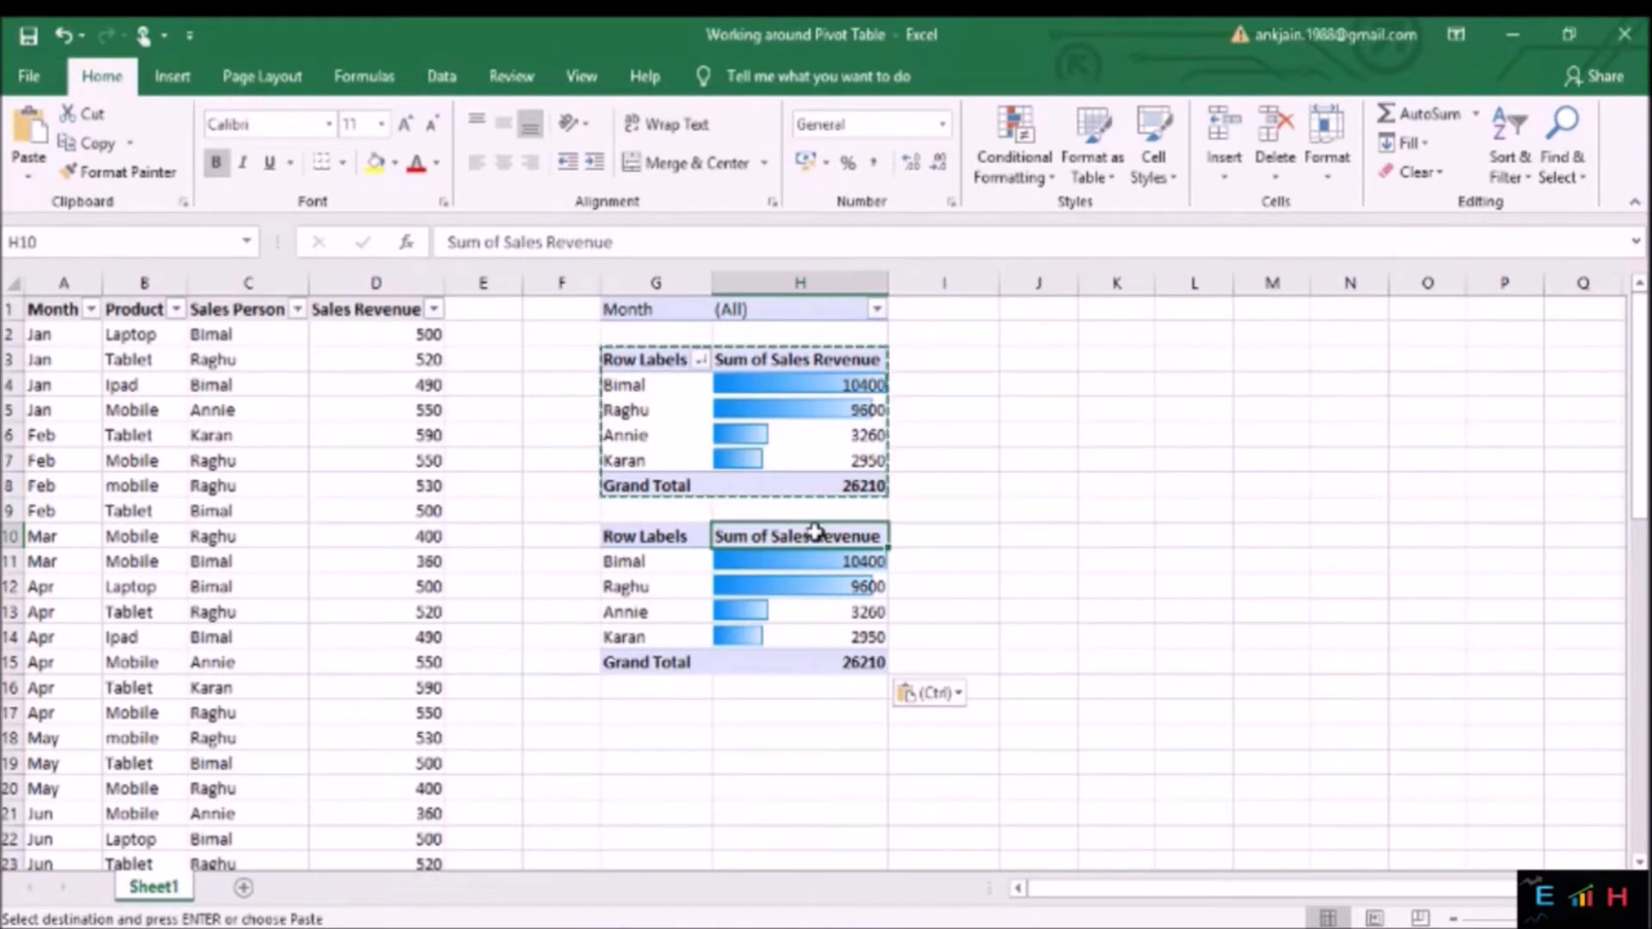
Start a formula in I11 that multiplies revenues above 7000 by .5: =IF(H11>7000,H11*.5,.
click(918, 562)
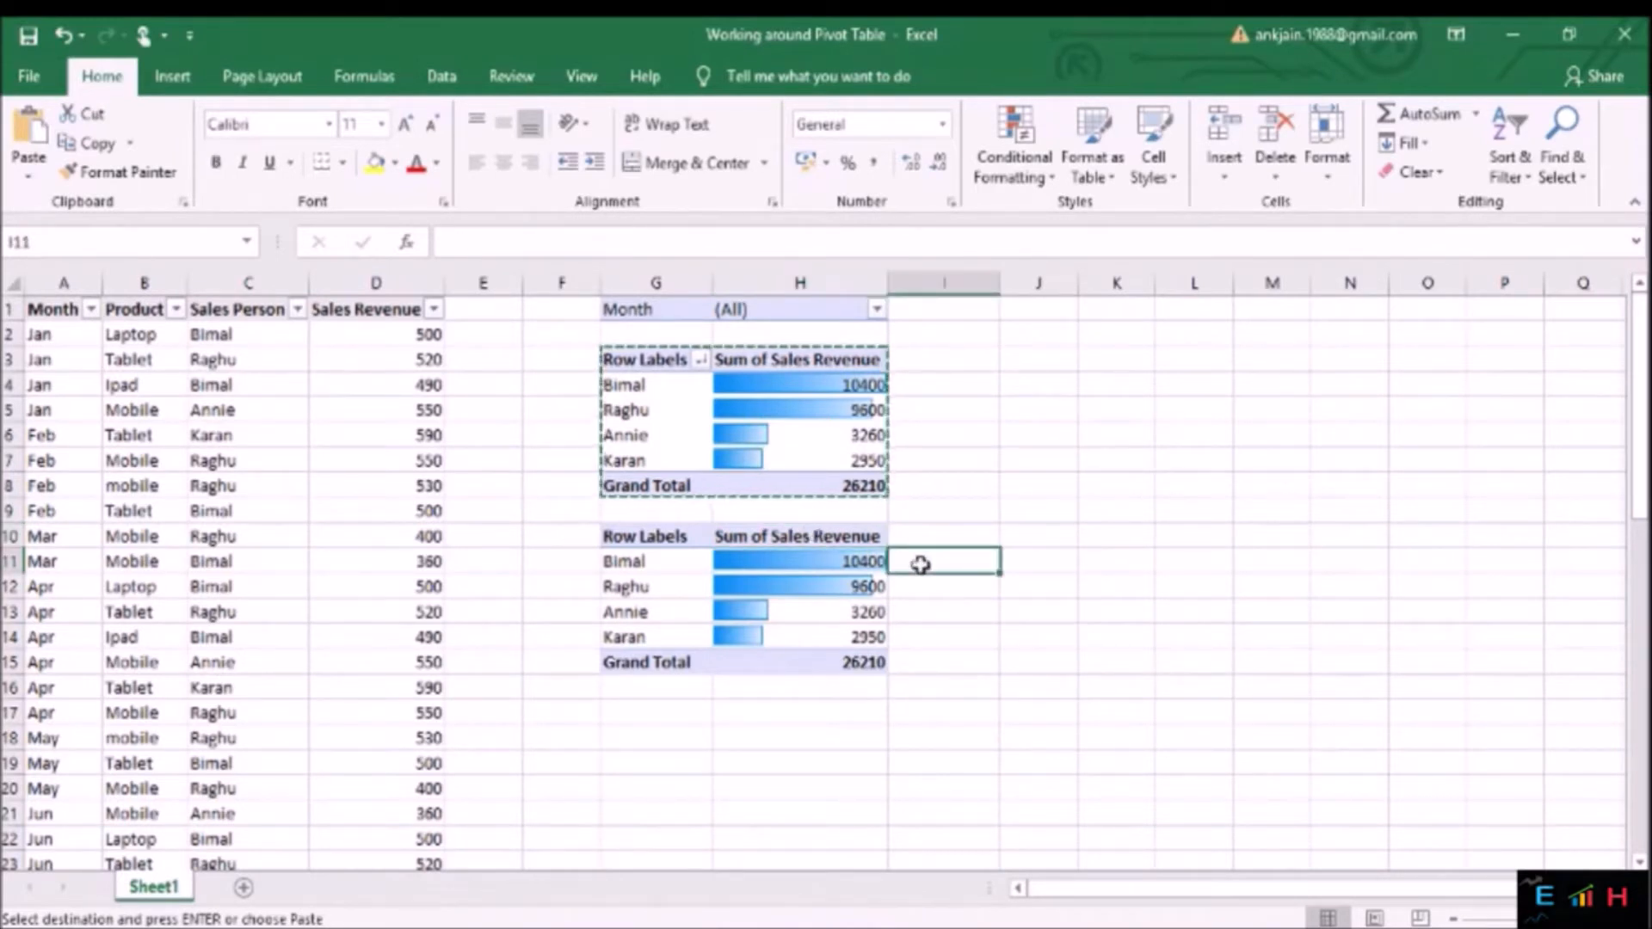
text(=IF()
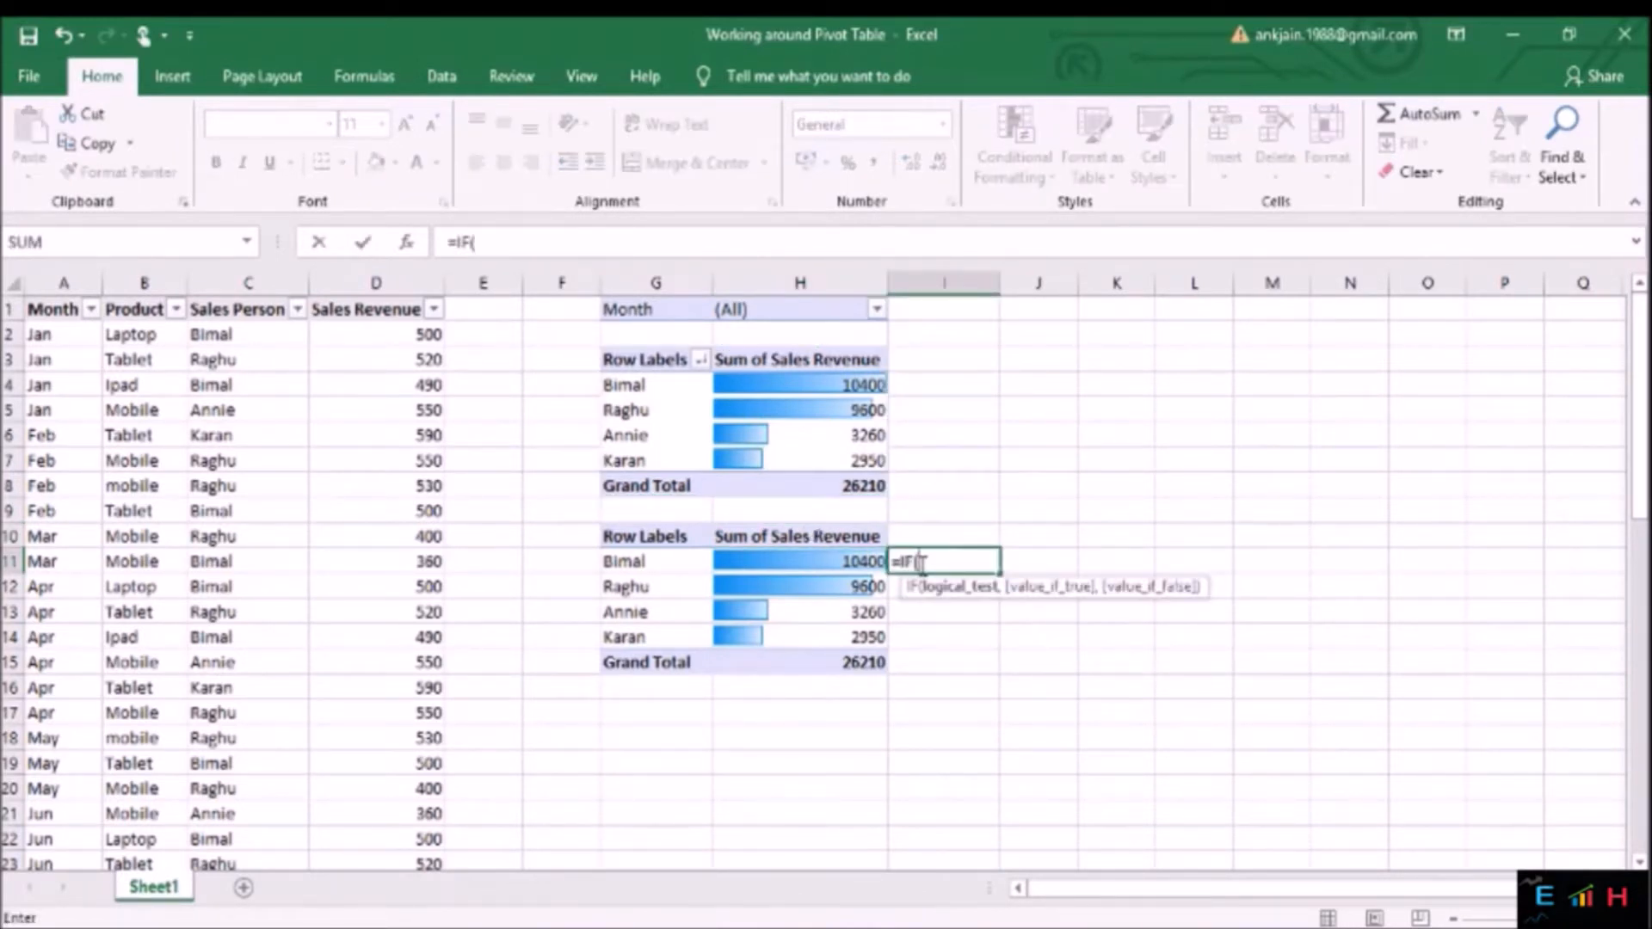
key(Left)
text(>)
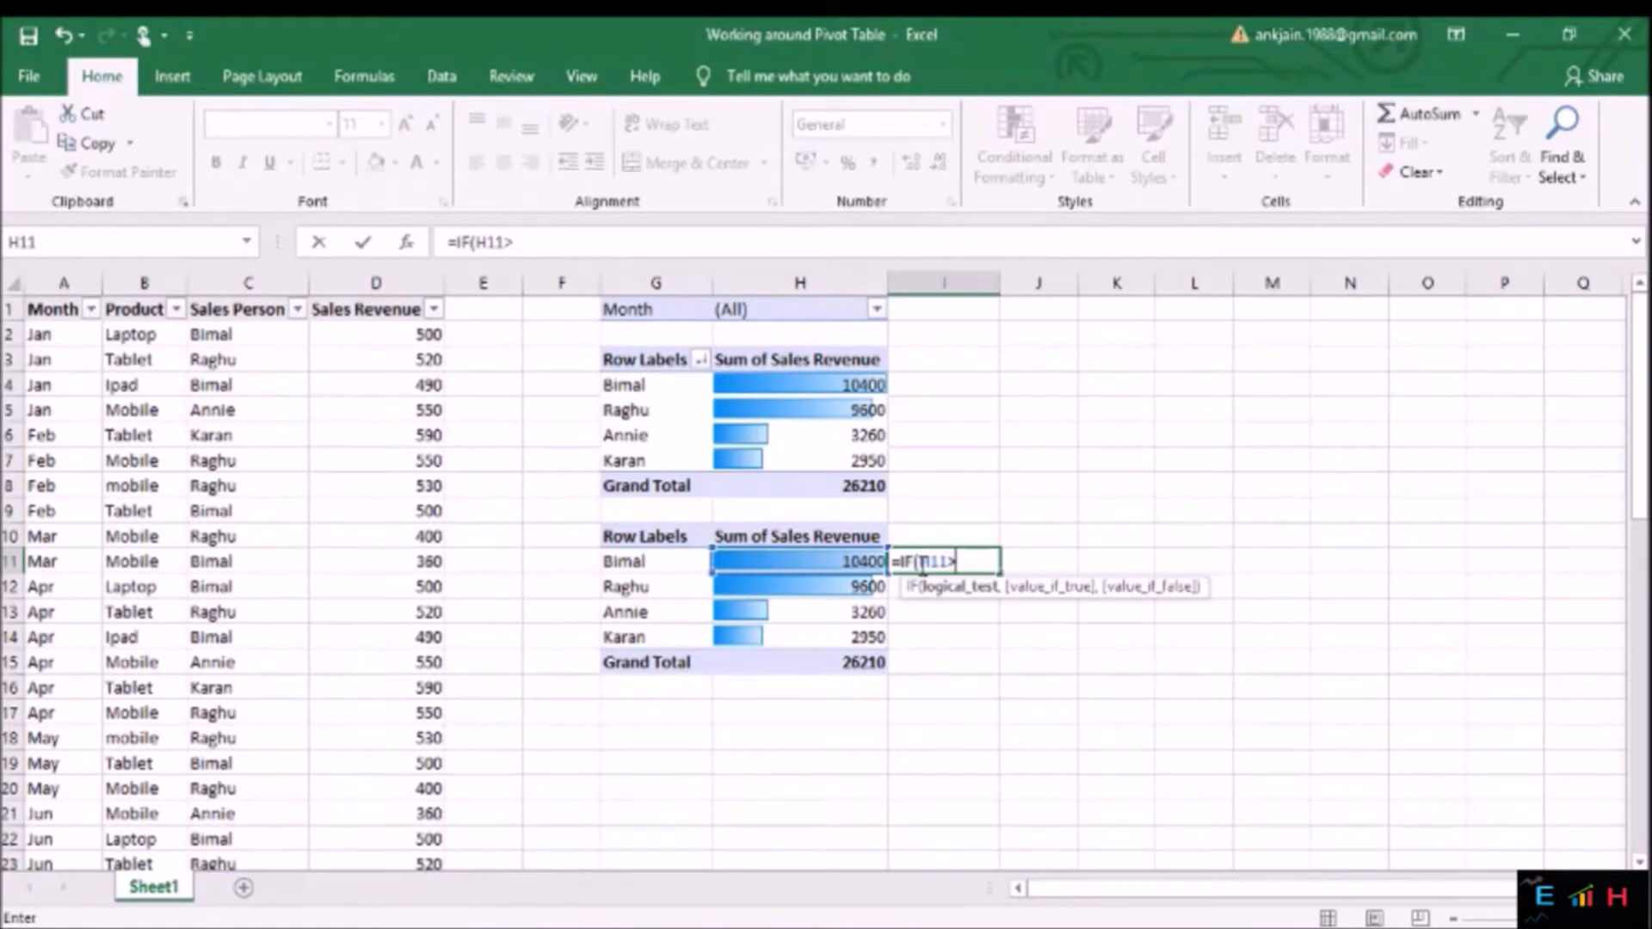
text(7000,)
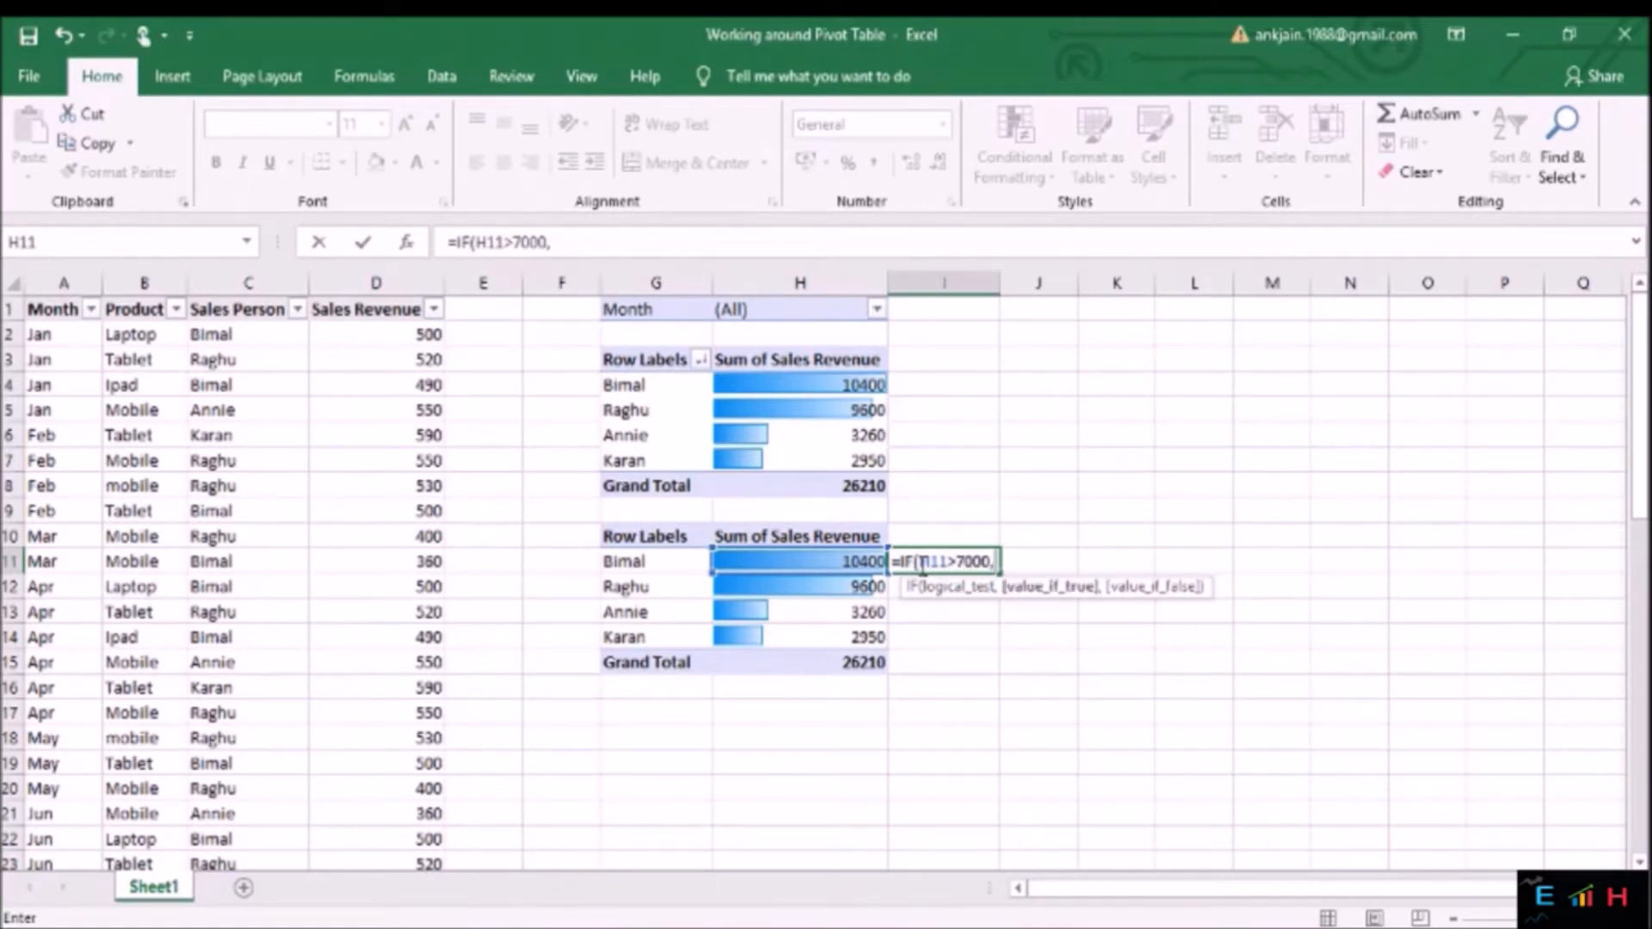
click(847, 557)
text(*)
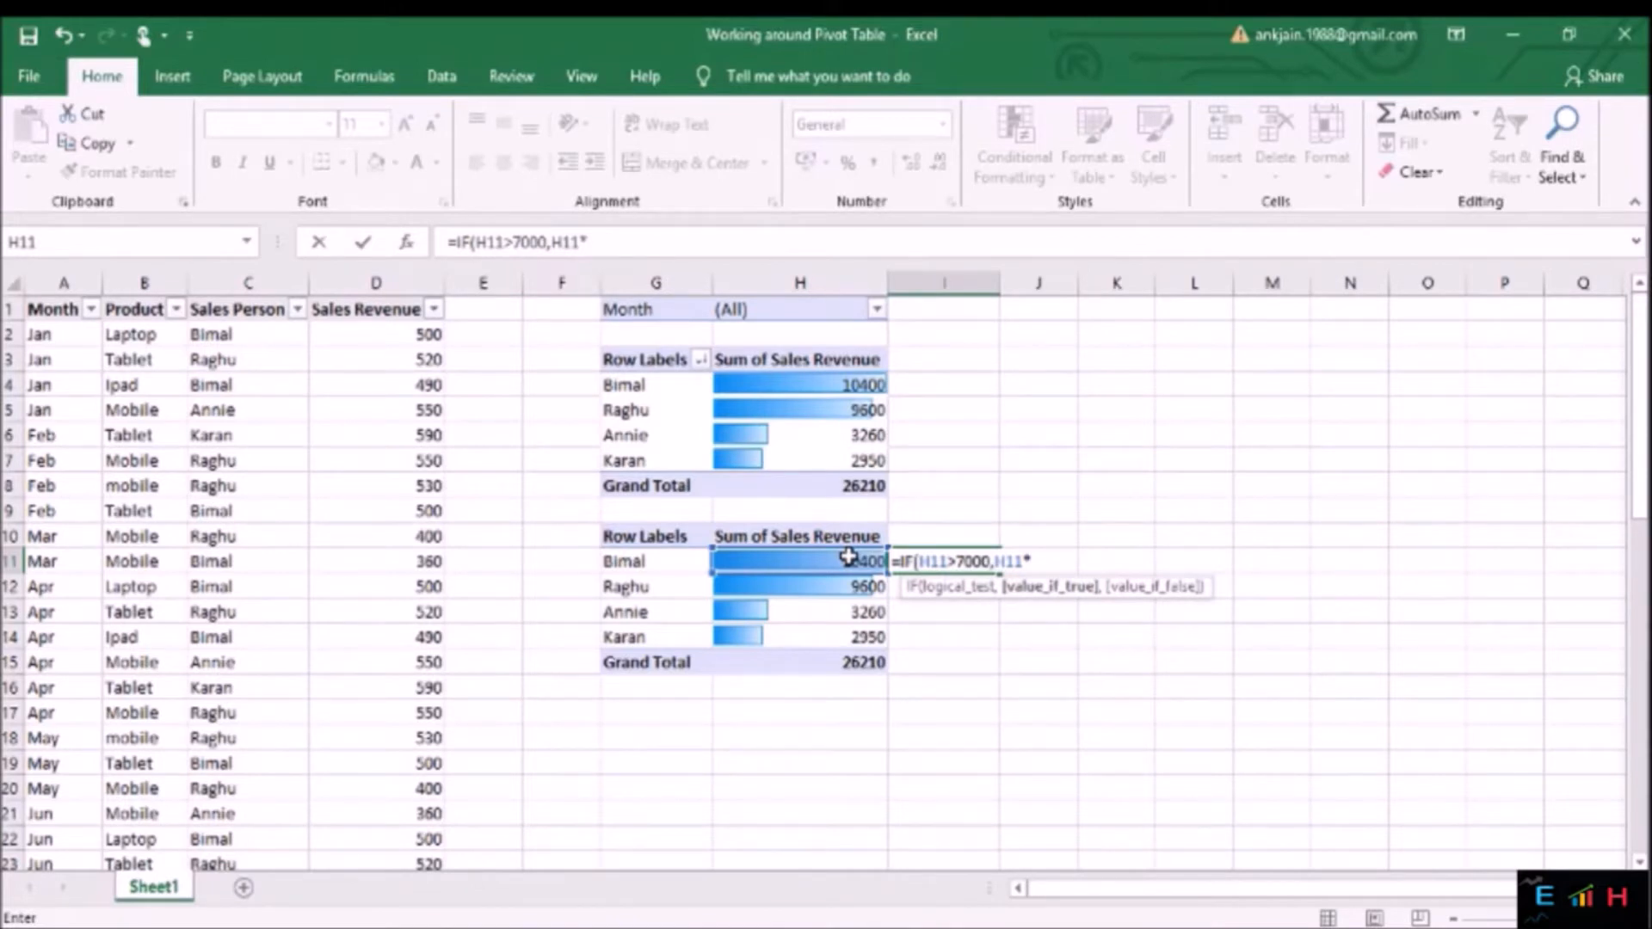
text(.5,)
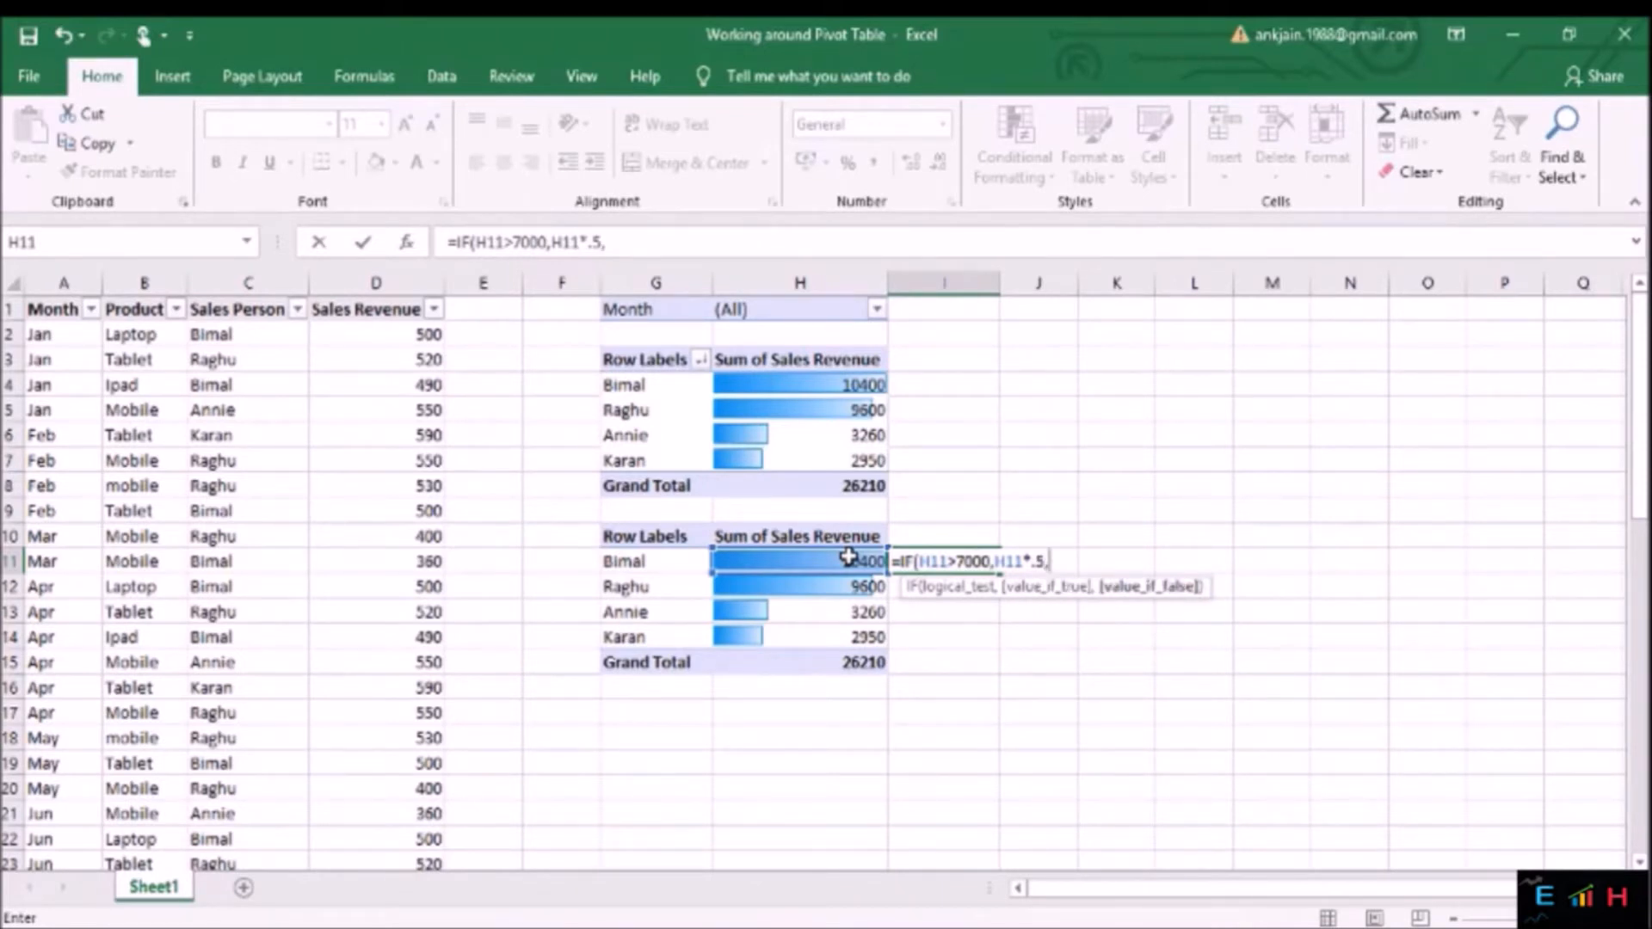
Extend the I11 formula with a nested IF that multiplies H11 by .3 when it exceeds 5000.
text(IF()
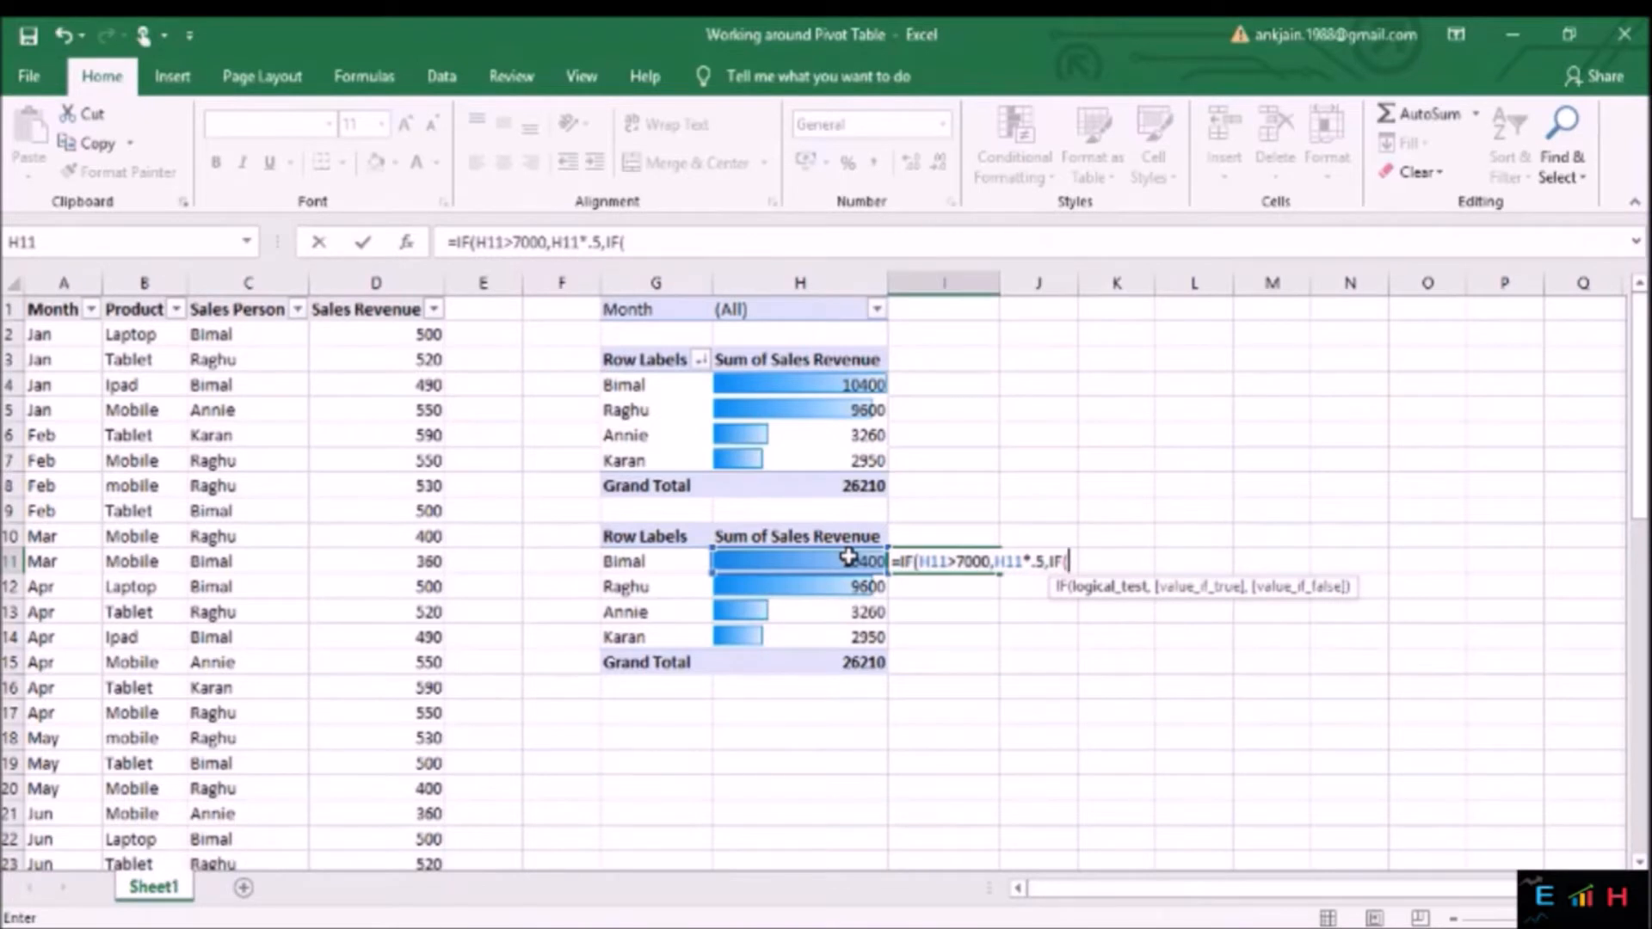
click(848, 557)
text(>5000,)
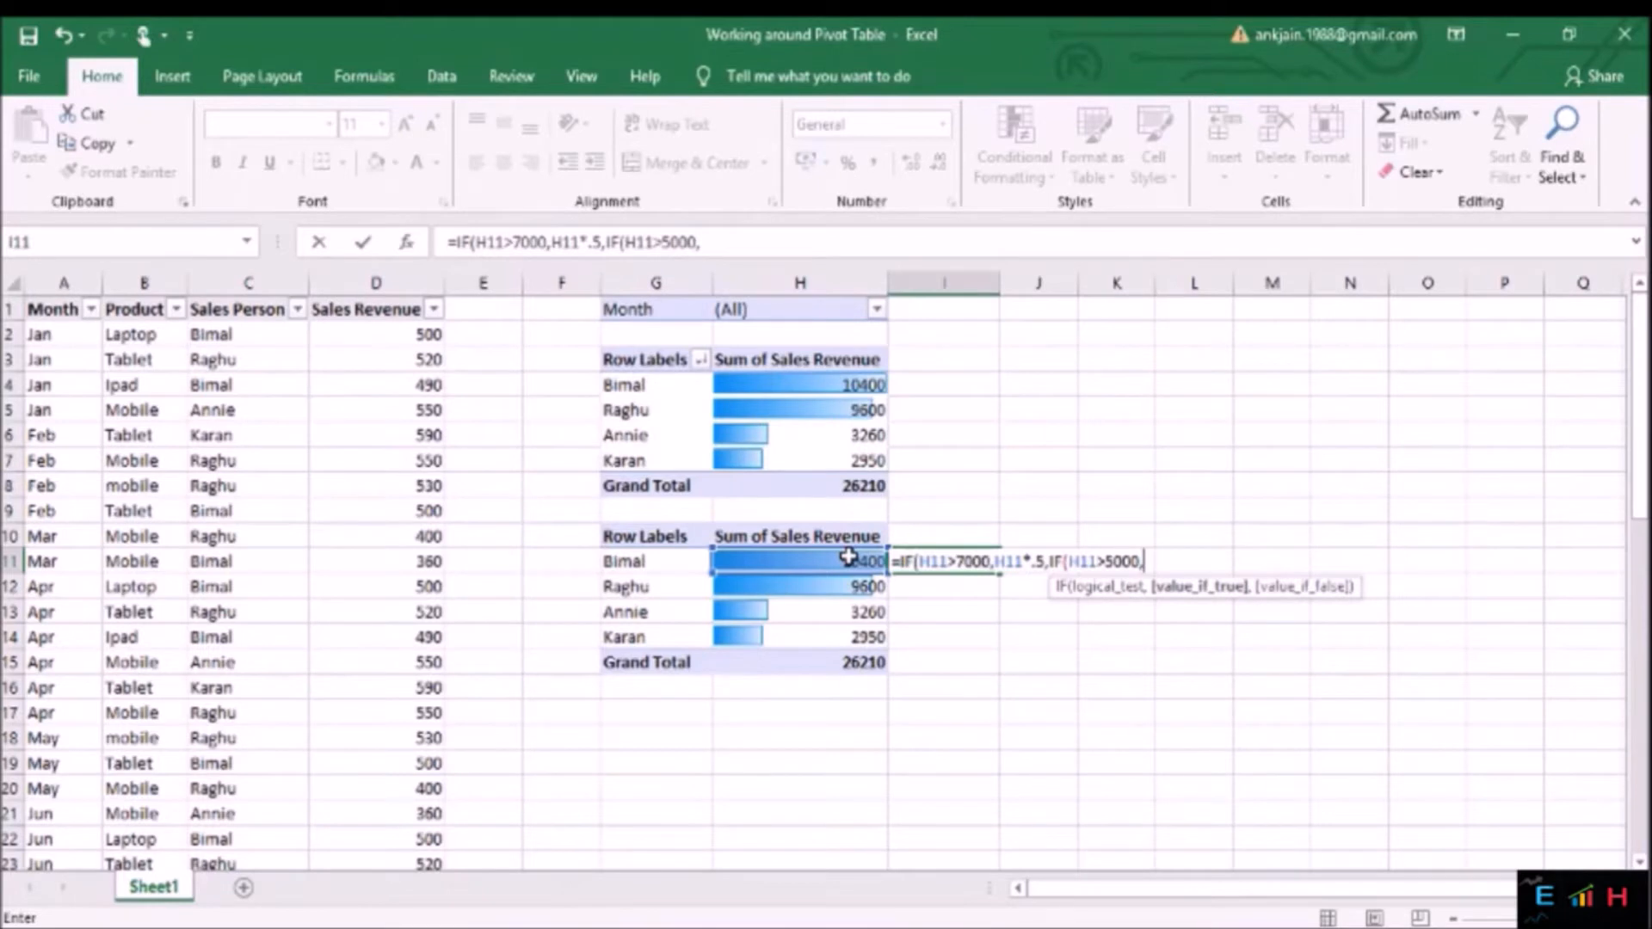
click(847, 557)
text(*30)
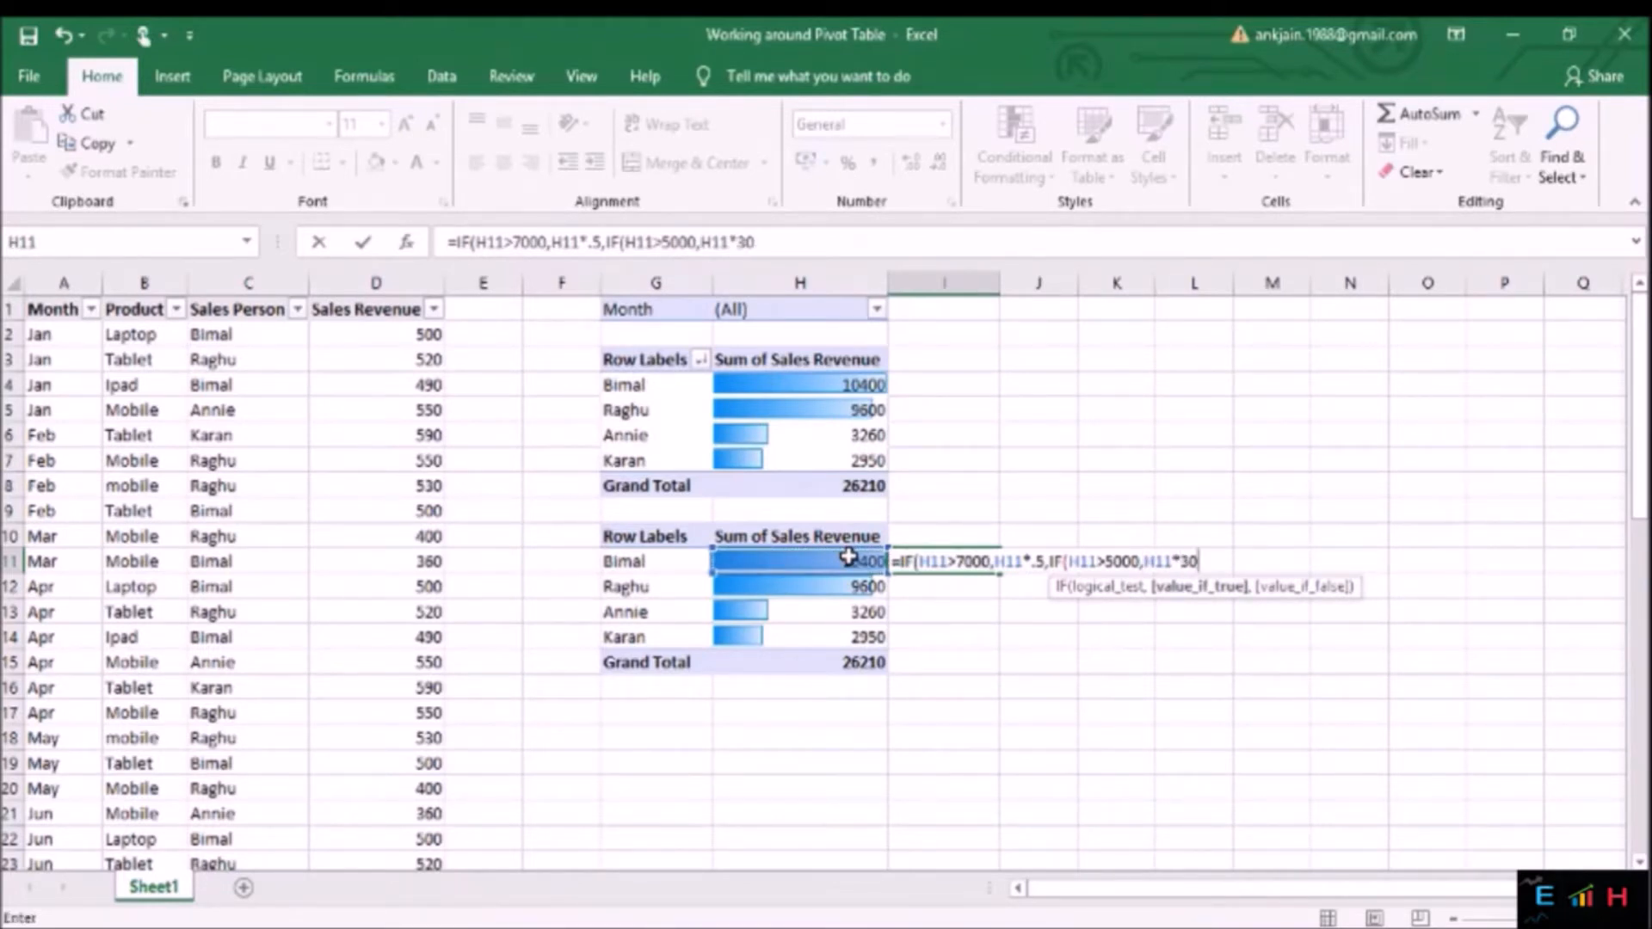
text(%)
key(BackSpace)
key(BackSpace)
key(BackSpace)
text(.3,)
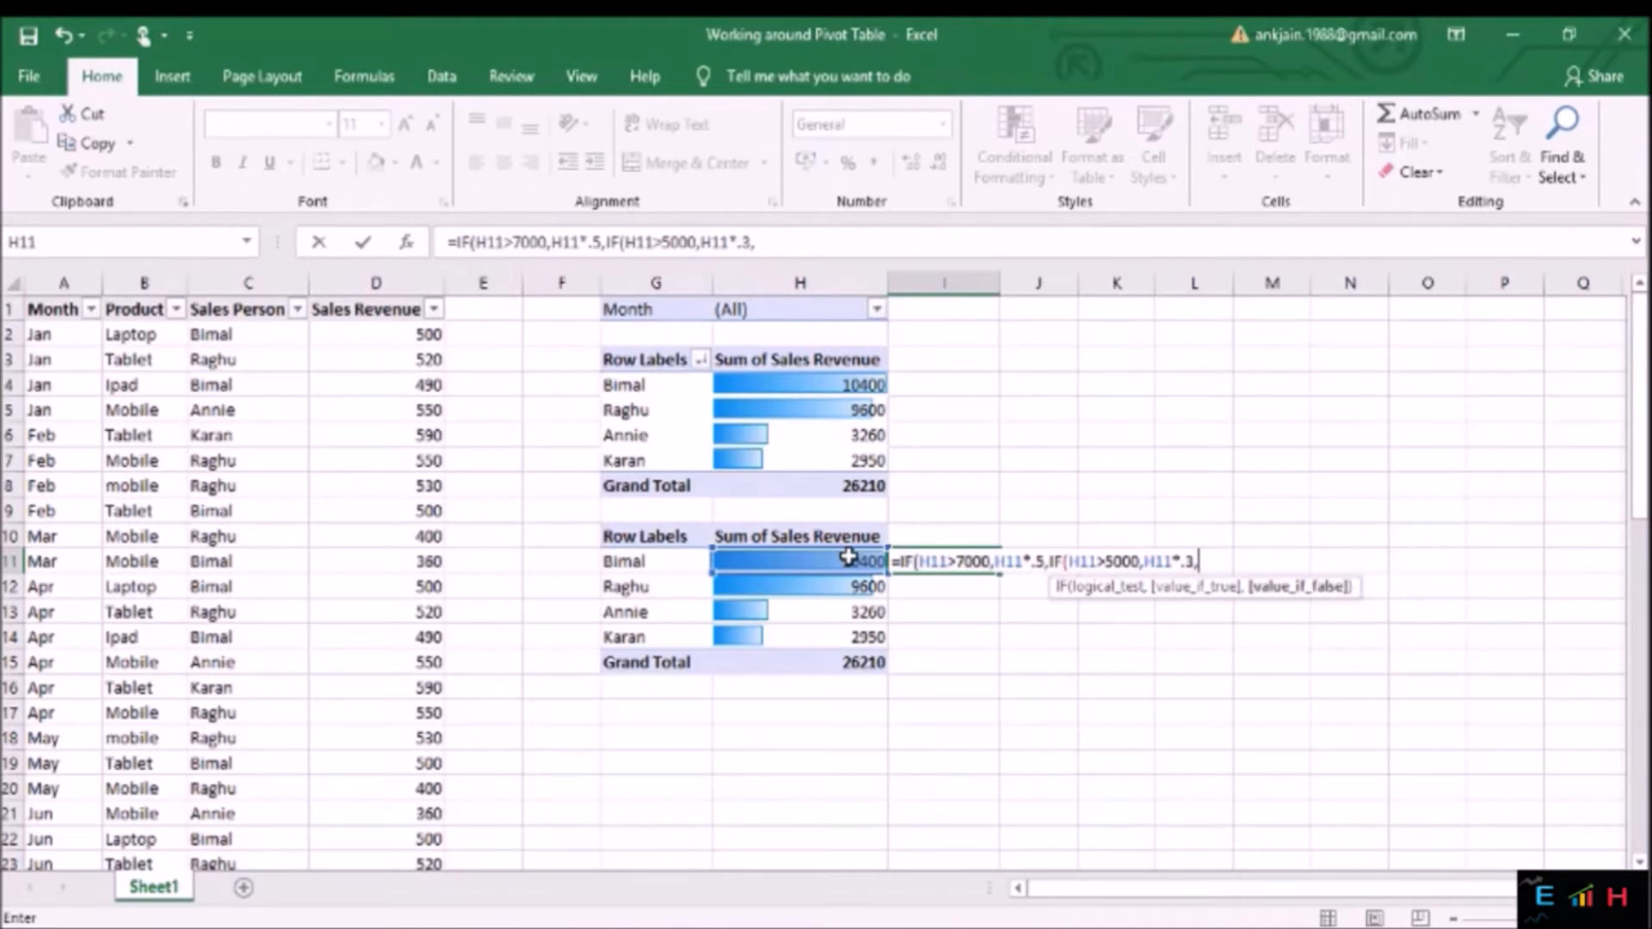
Complete the nested IF in I11 with H11*.1 as the remaining case and enter the formula.
click(846, 561)
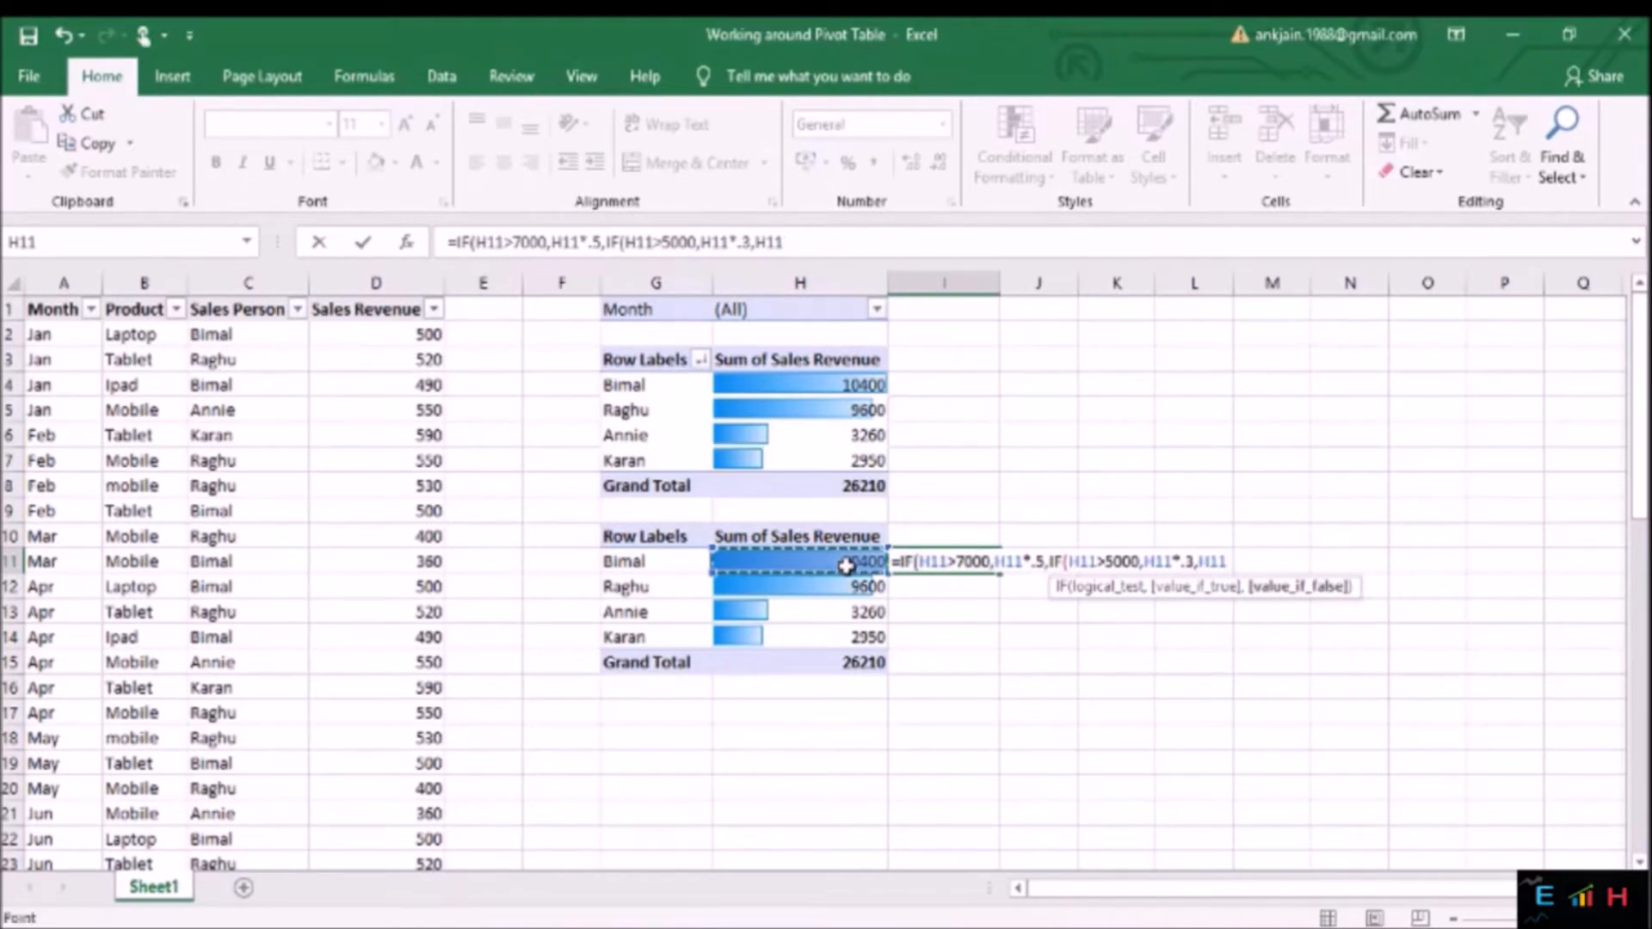
text(*)
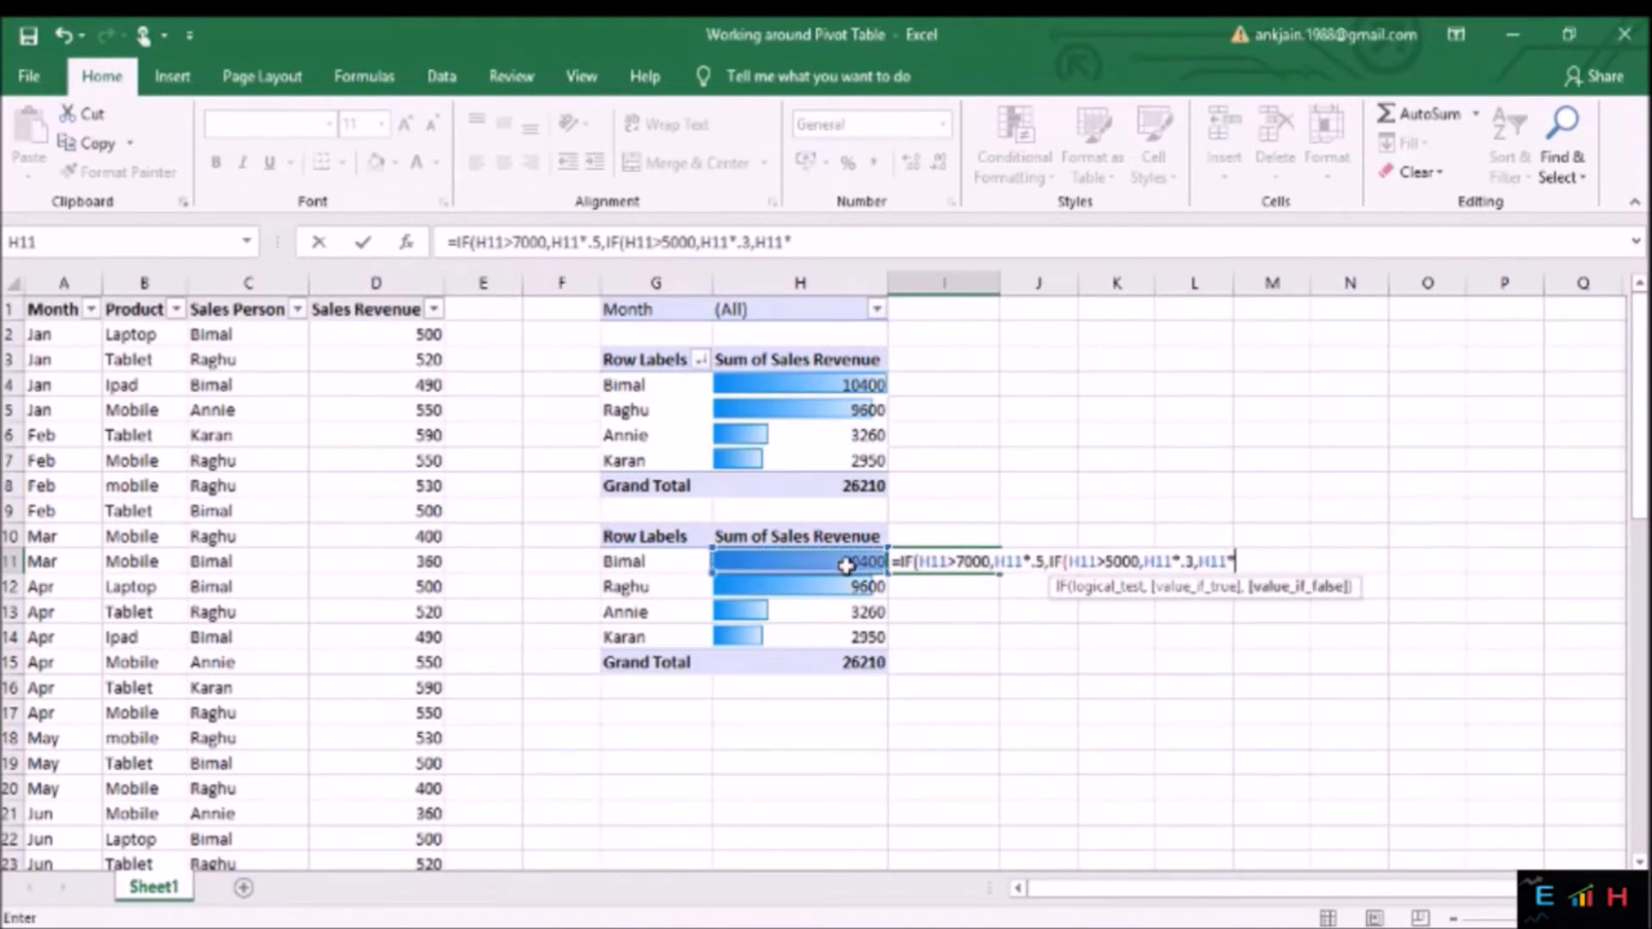
text(.1)))
key(Return)
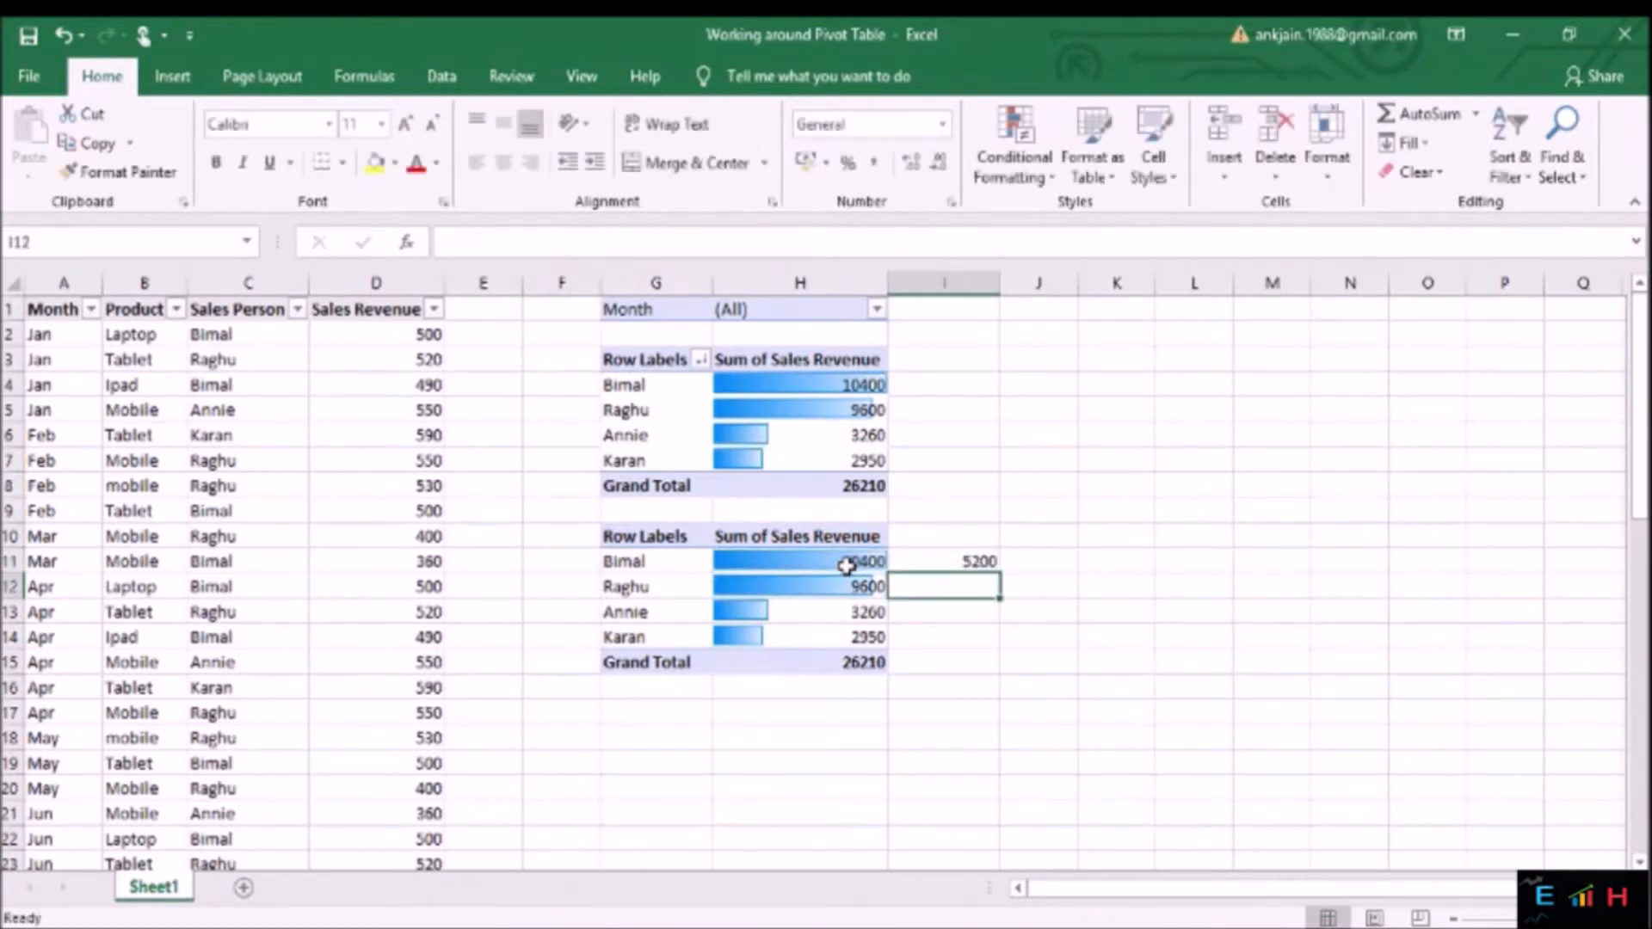
Fill the nested IF formula from I11 down through I15.
click(948, 563)
drag(1003, 578, 1001, 649)
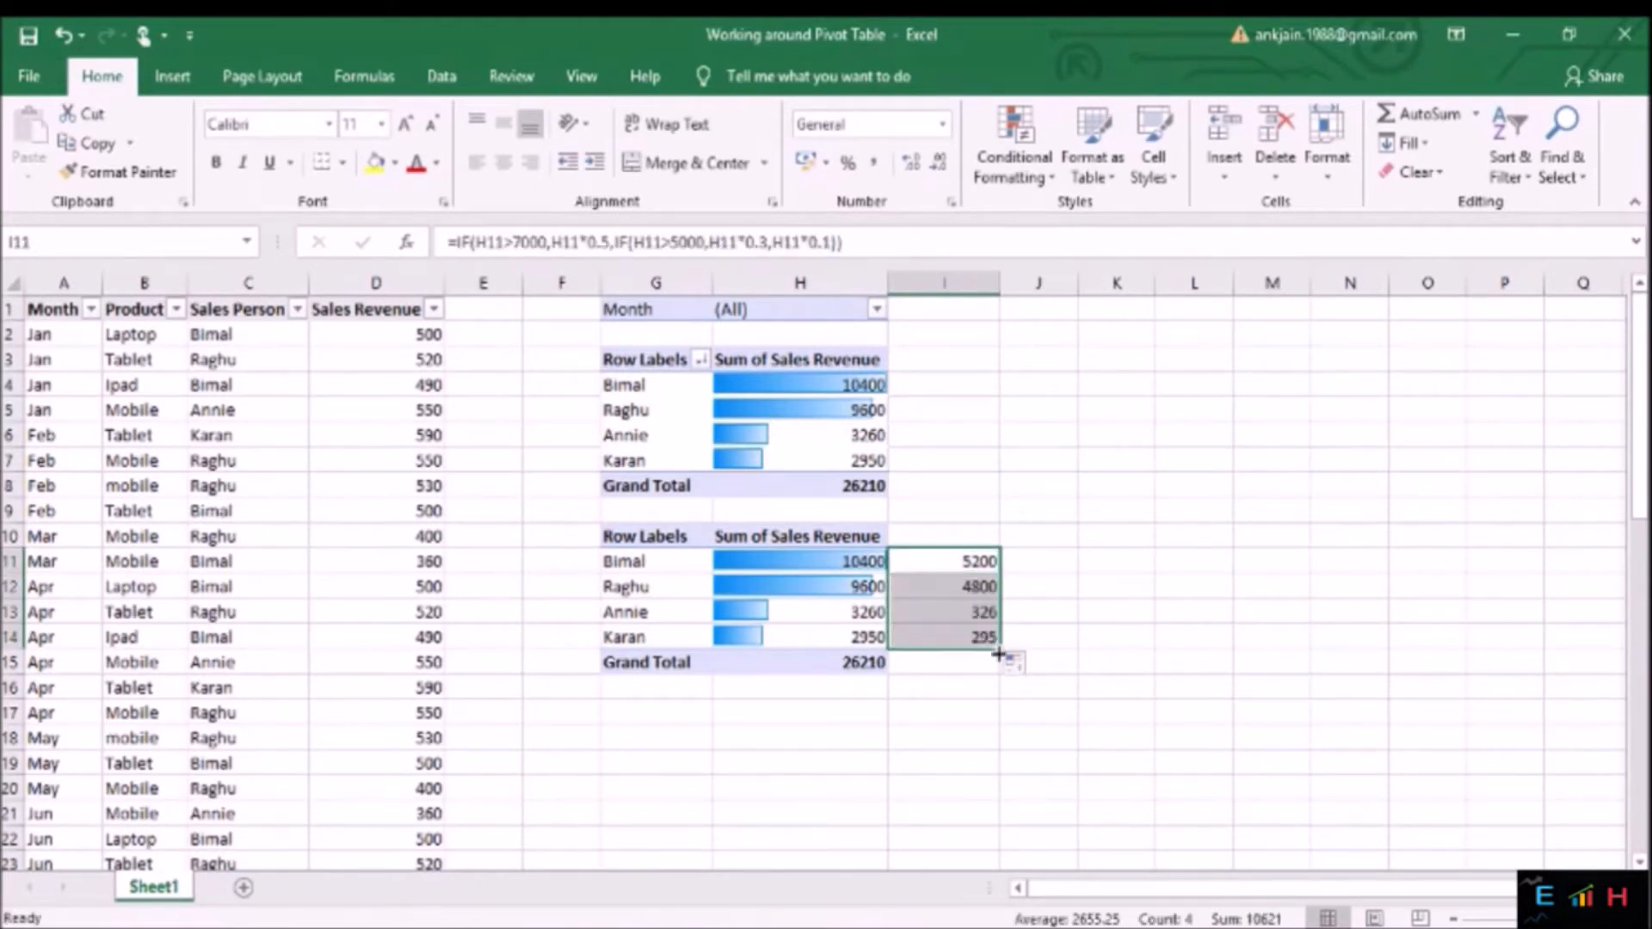
key(alt+equal)
Enter the header BONUS in I10 without moving or replacing any neighbouring cell.
click(940, 536)
text(BONUS)
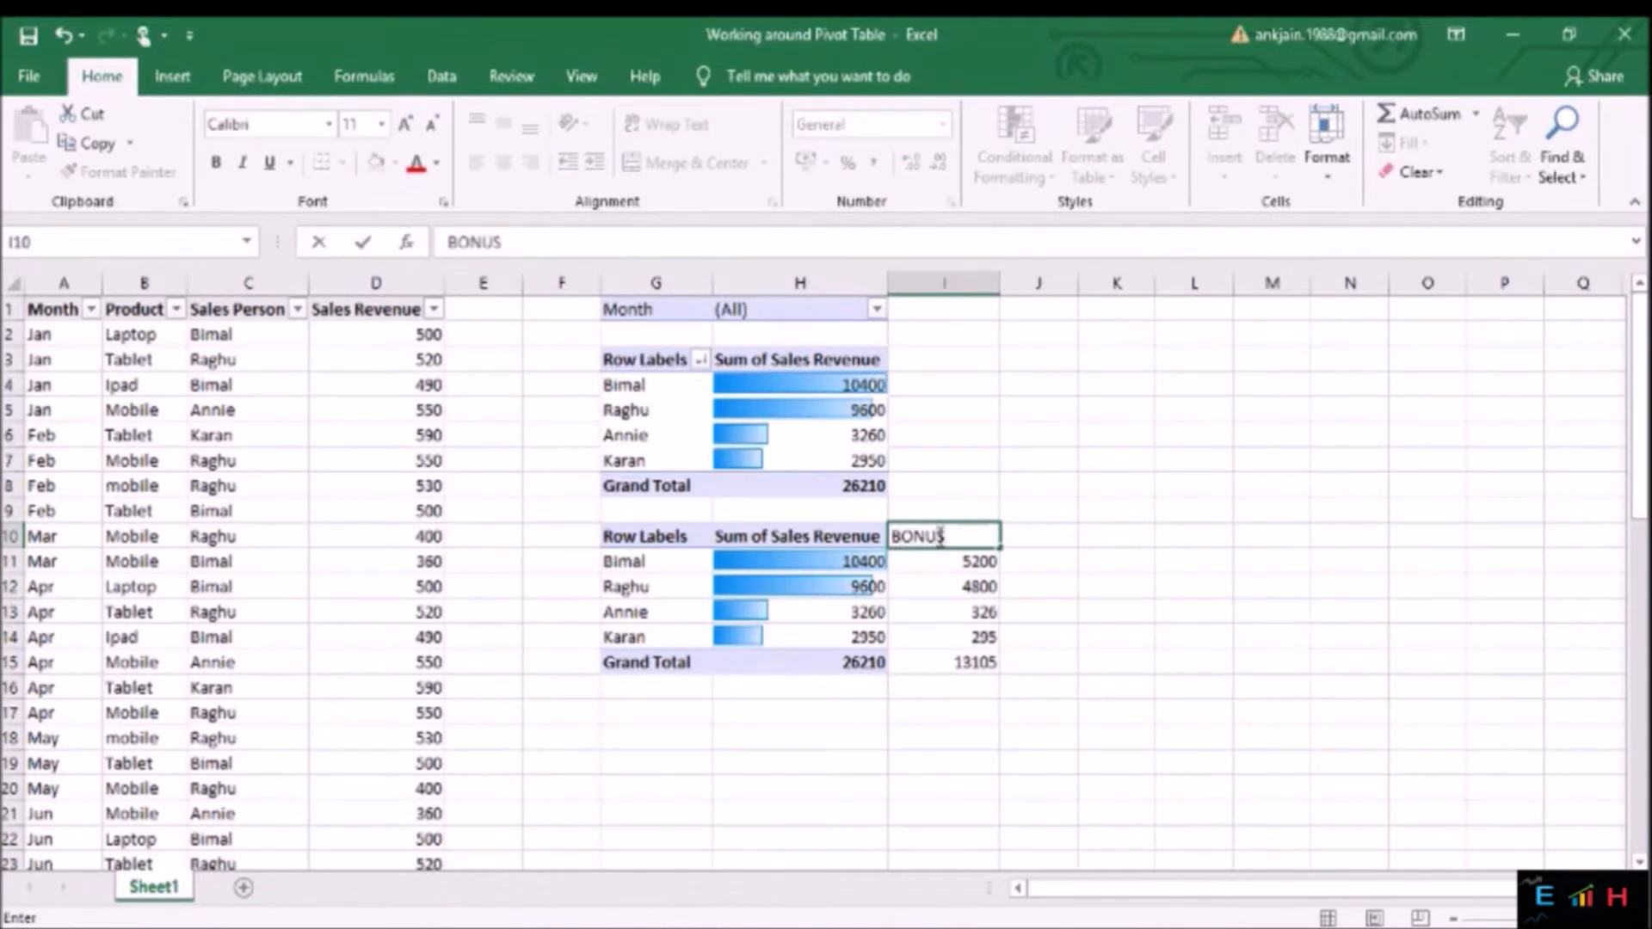
drag(979, 549, 978, 561)
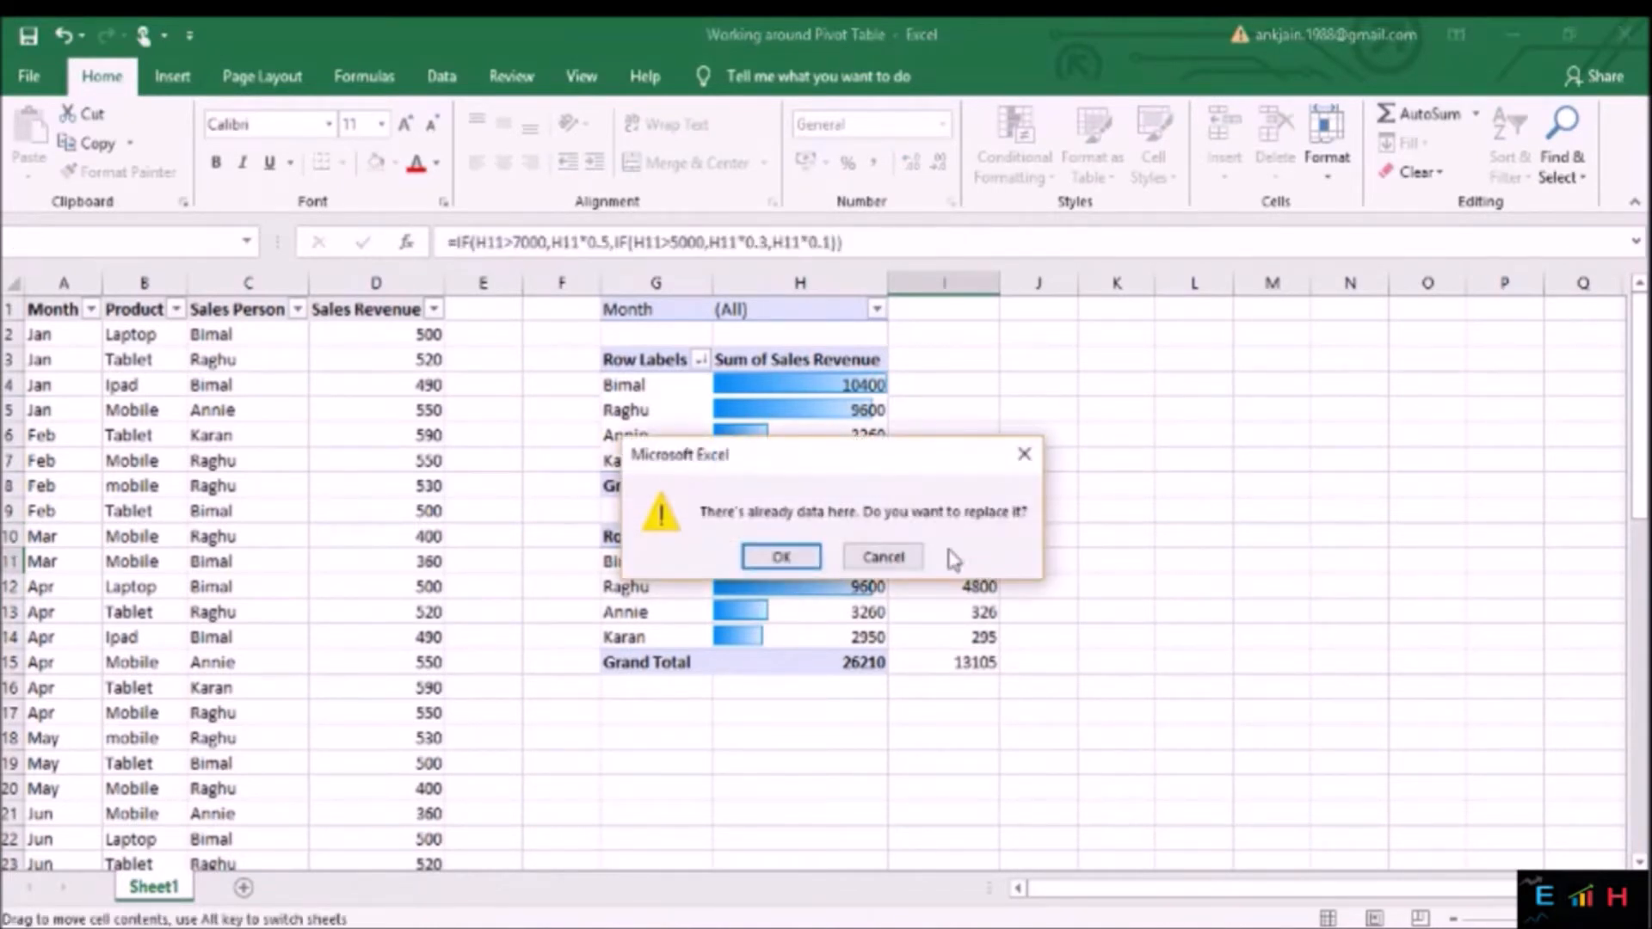
click(883, 556)
click(982, 564)
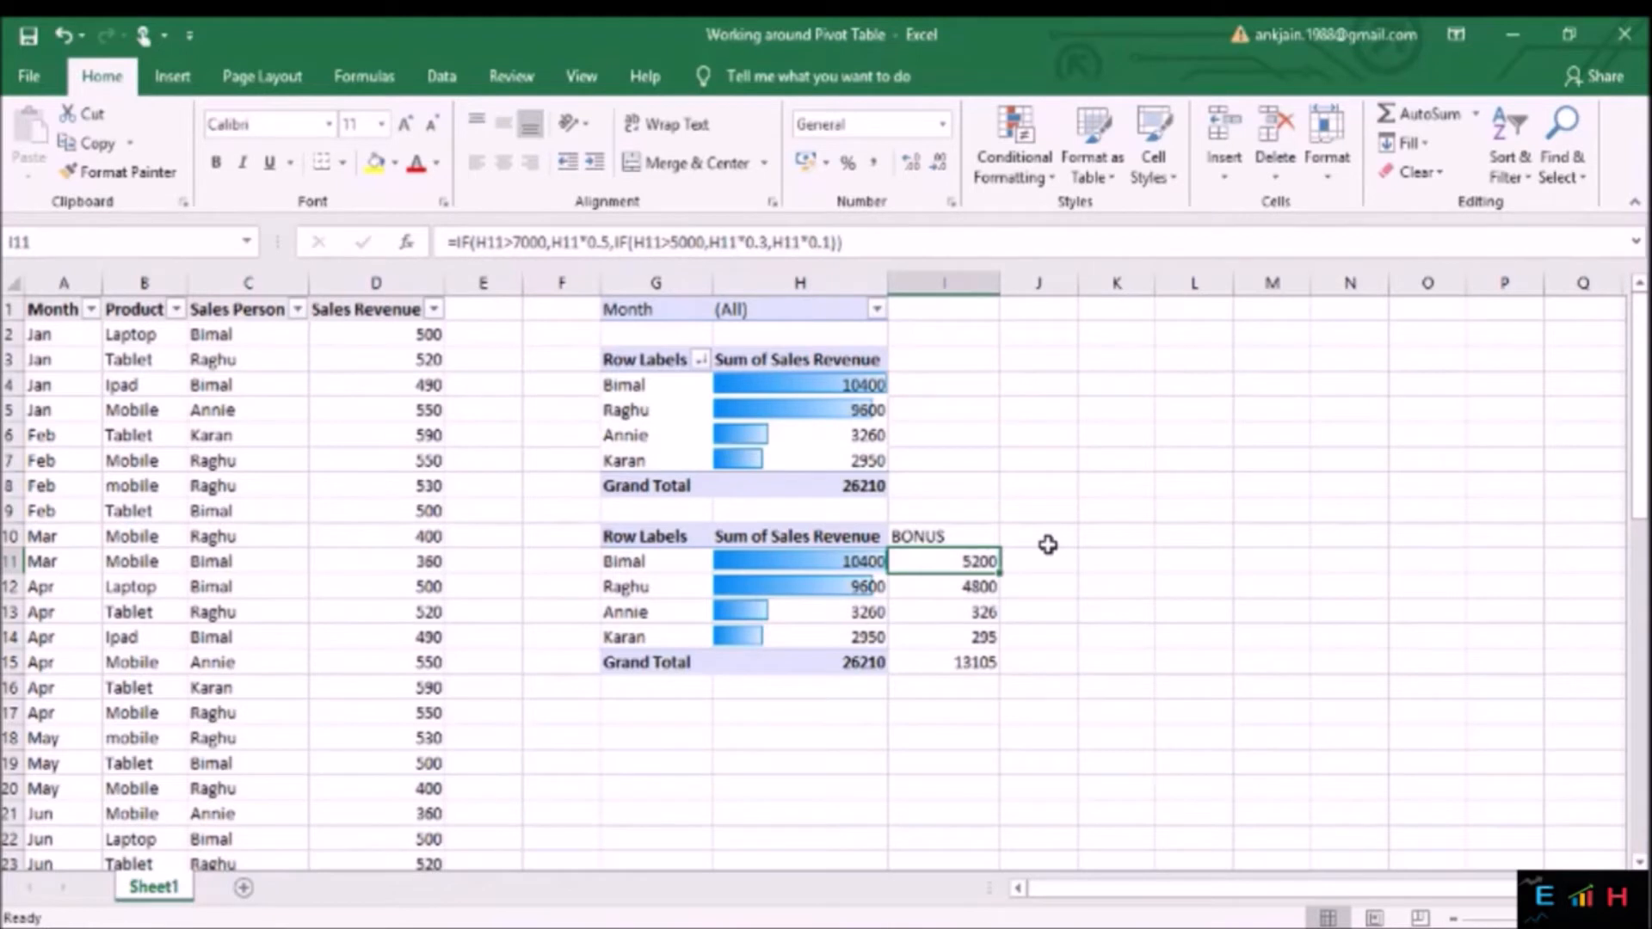
Start a new calculated field in the PivotTable and name it Bonus.
click(806, 382)
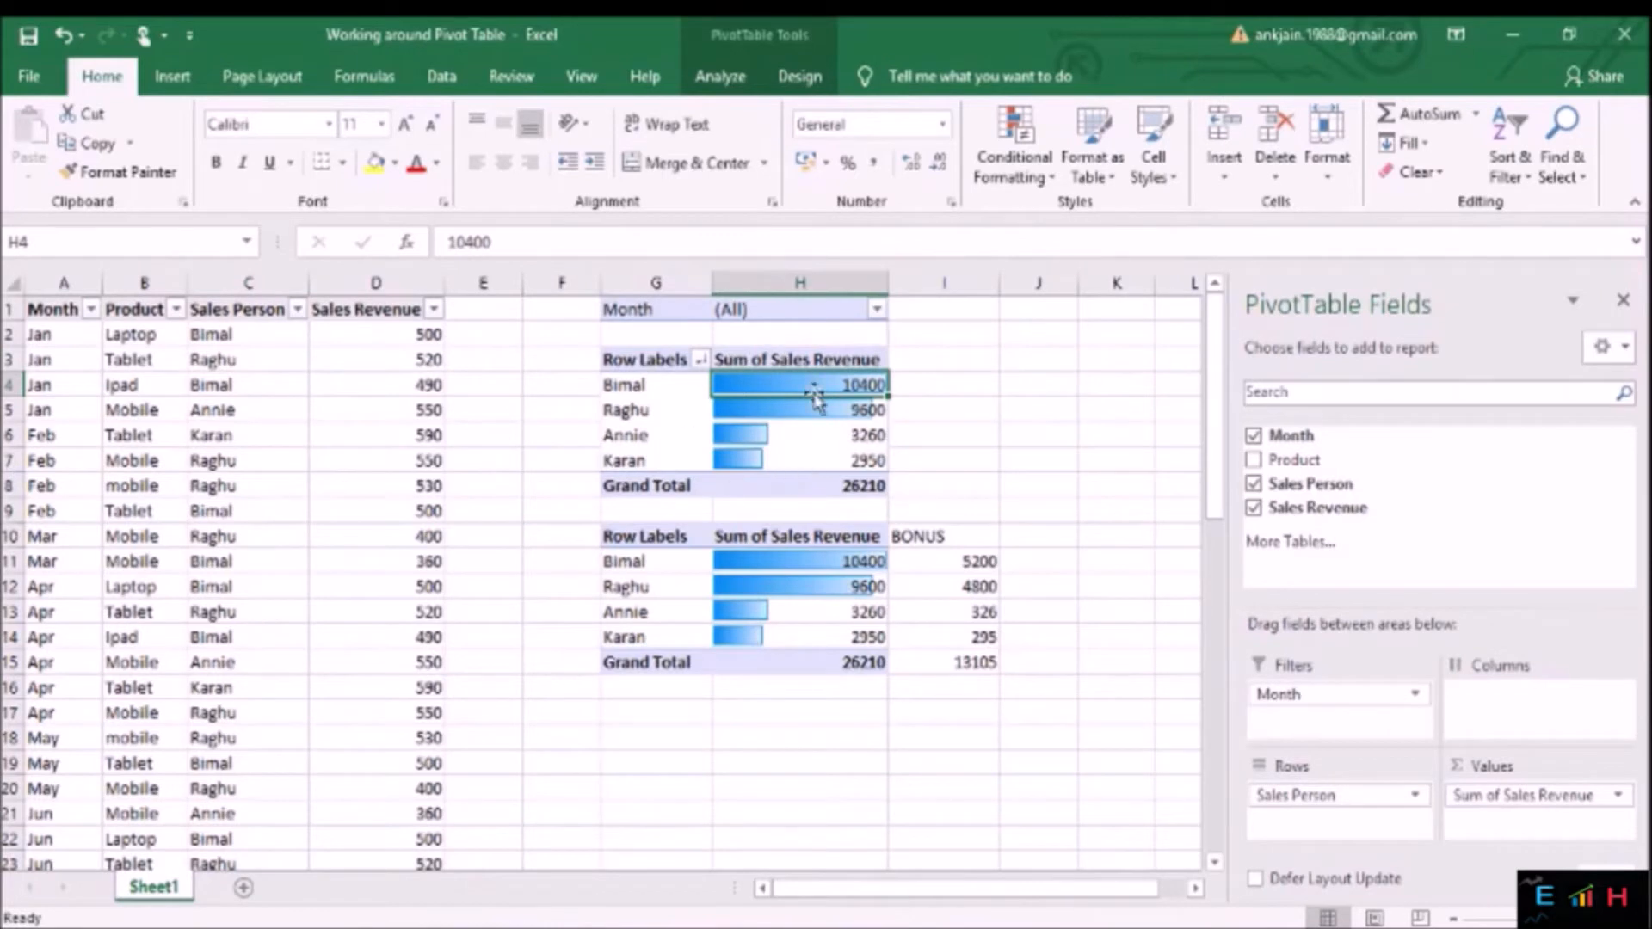
click(723, 77)
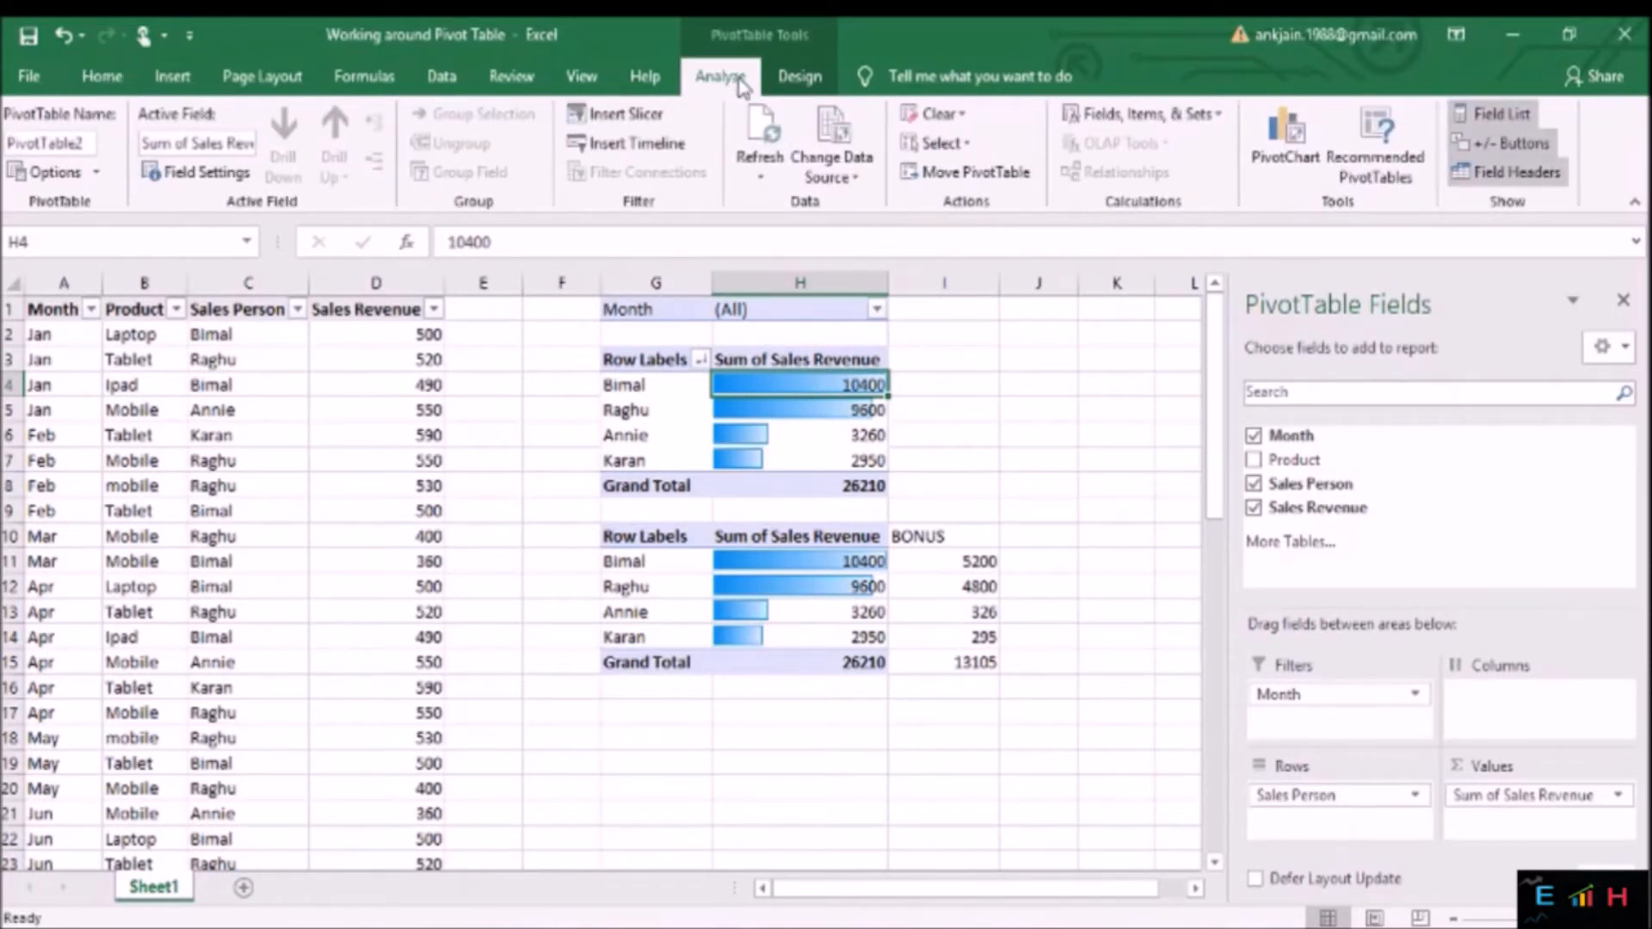
click(1131, 121)
click(1130, 120)
click(1196, 125)
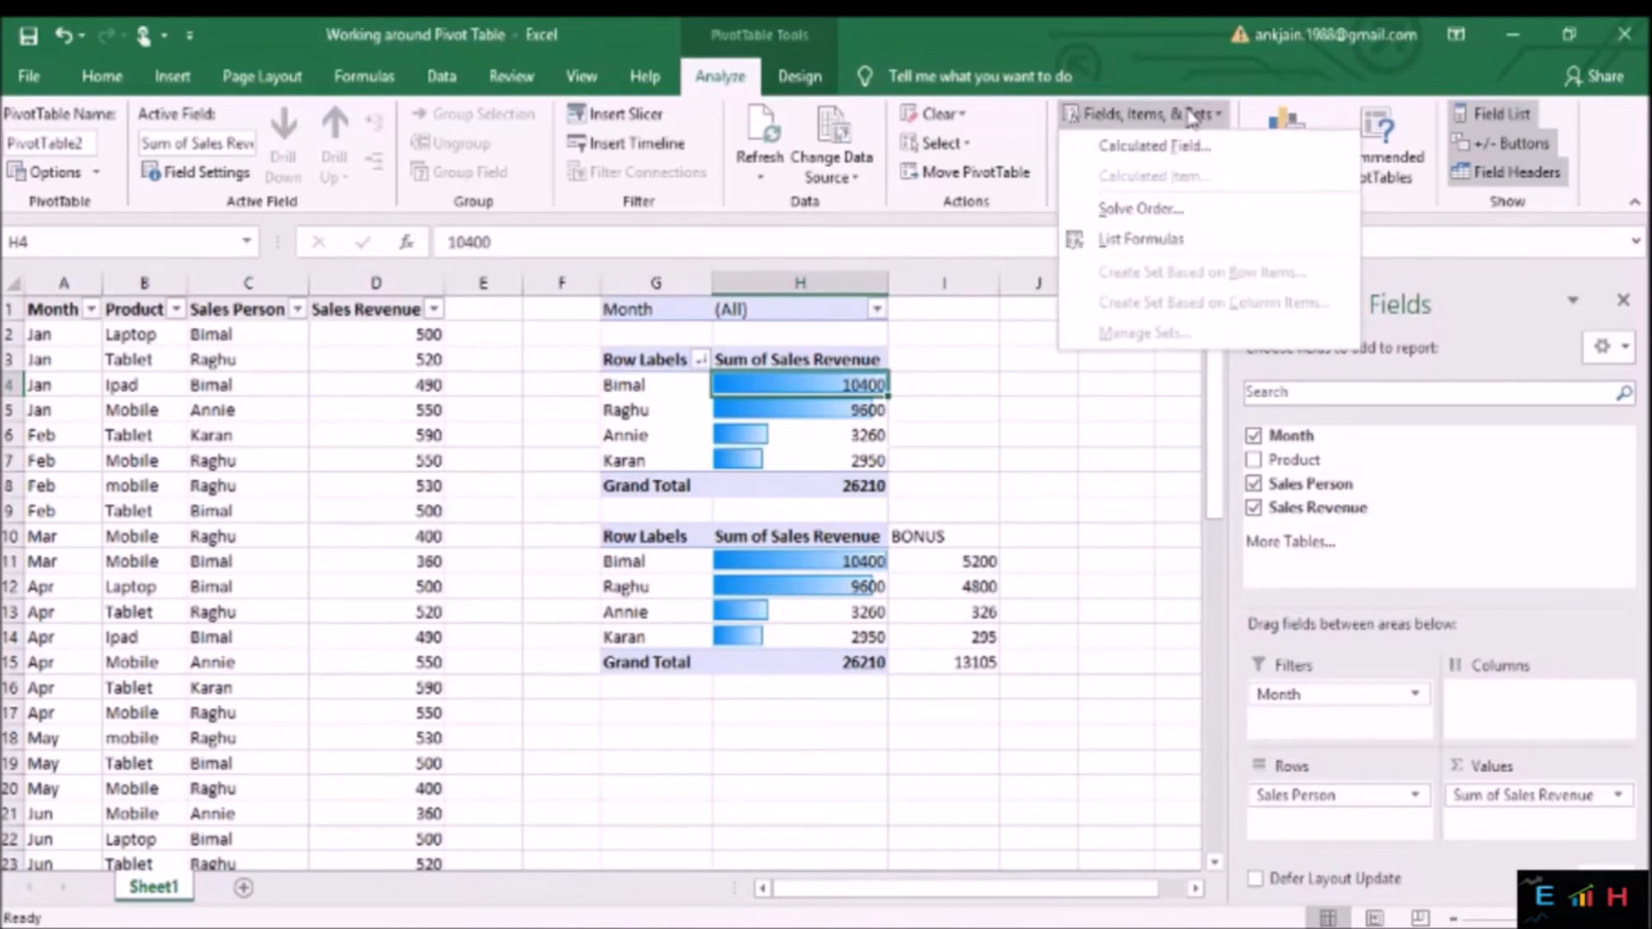
click(1149, 148)
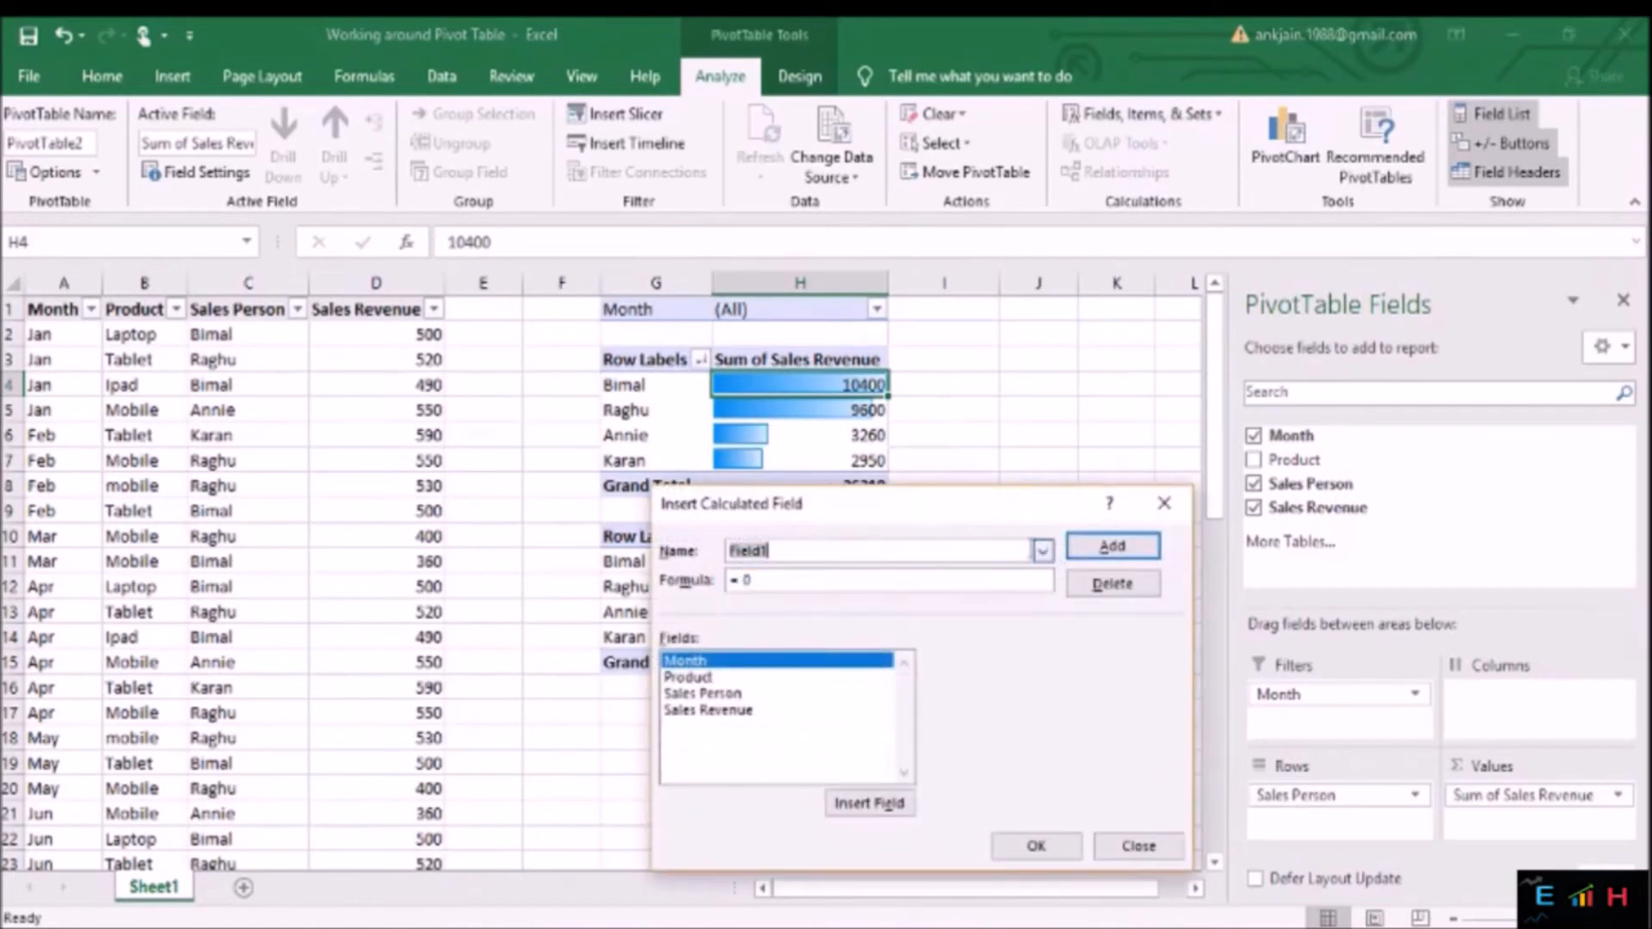
text(b)
key(BackSpace)
text(BO)
key(BackSpace)
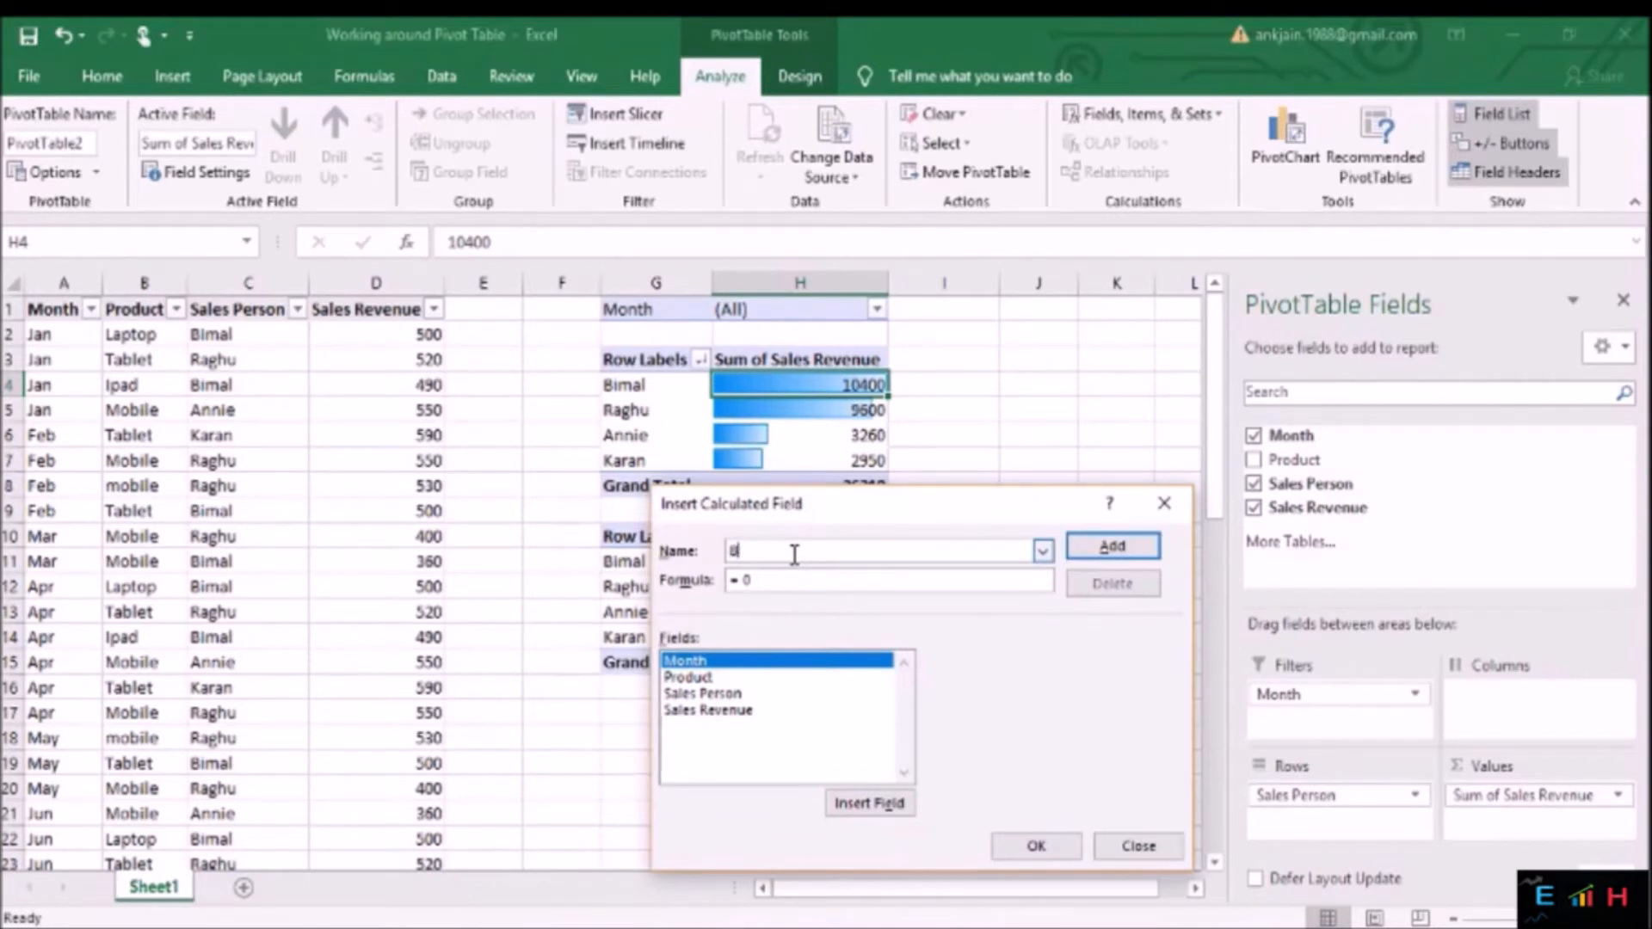
text(onus)
Replace the Bonus field's default formula with =if('Sales Revenue'>7000,'Sales Revenue'*.5,if( and move the dialog clear of the tables.
click(761, 582)
key(BackSpace)
key(BackSpace)
drag(805, 506, 1188, 314)
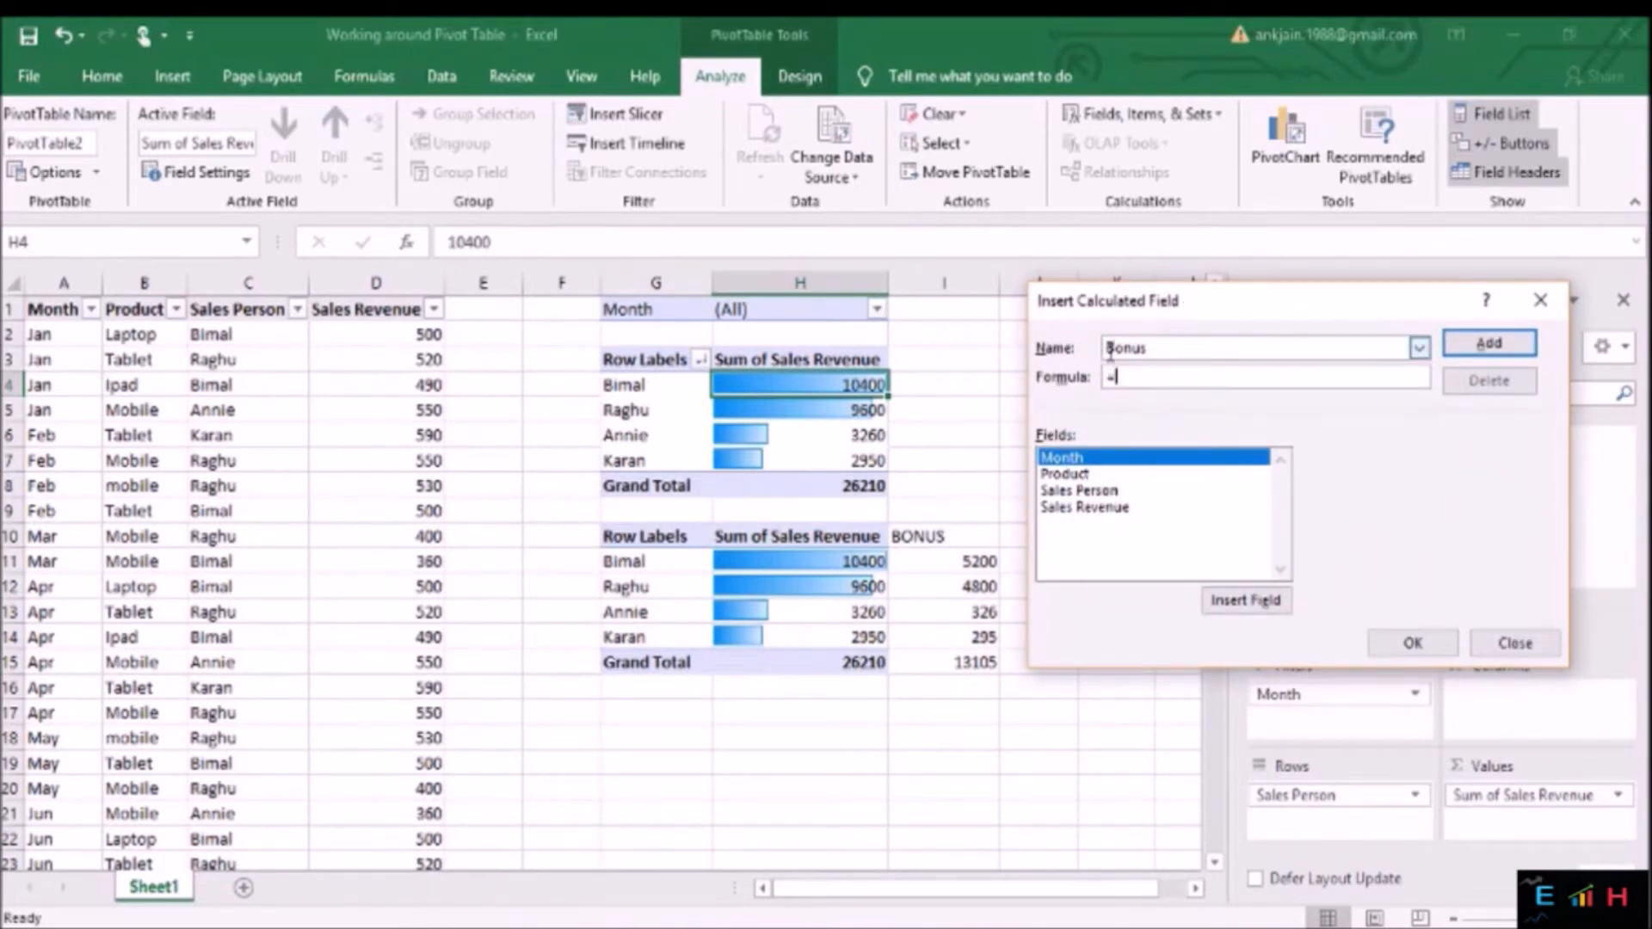
text(if()
click(1090, 514)
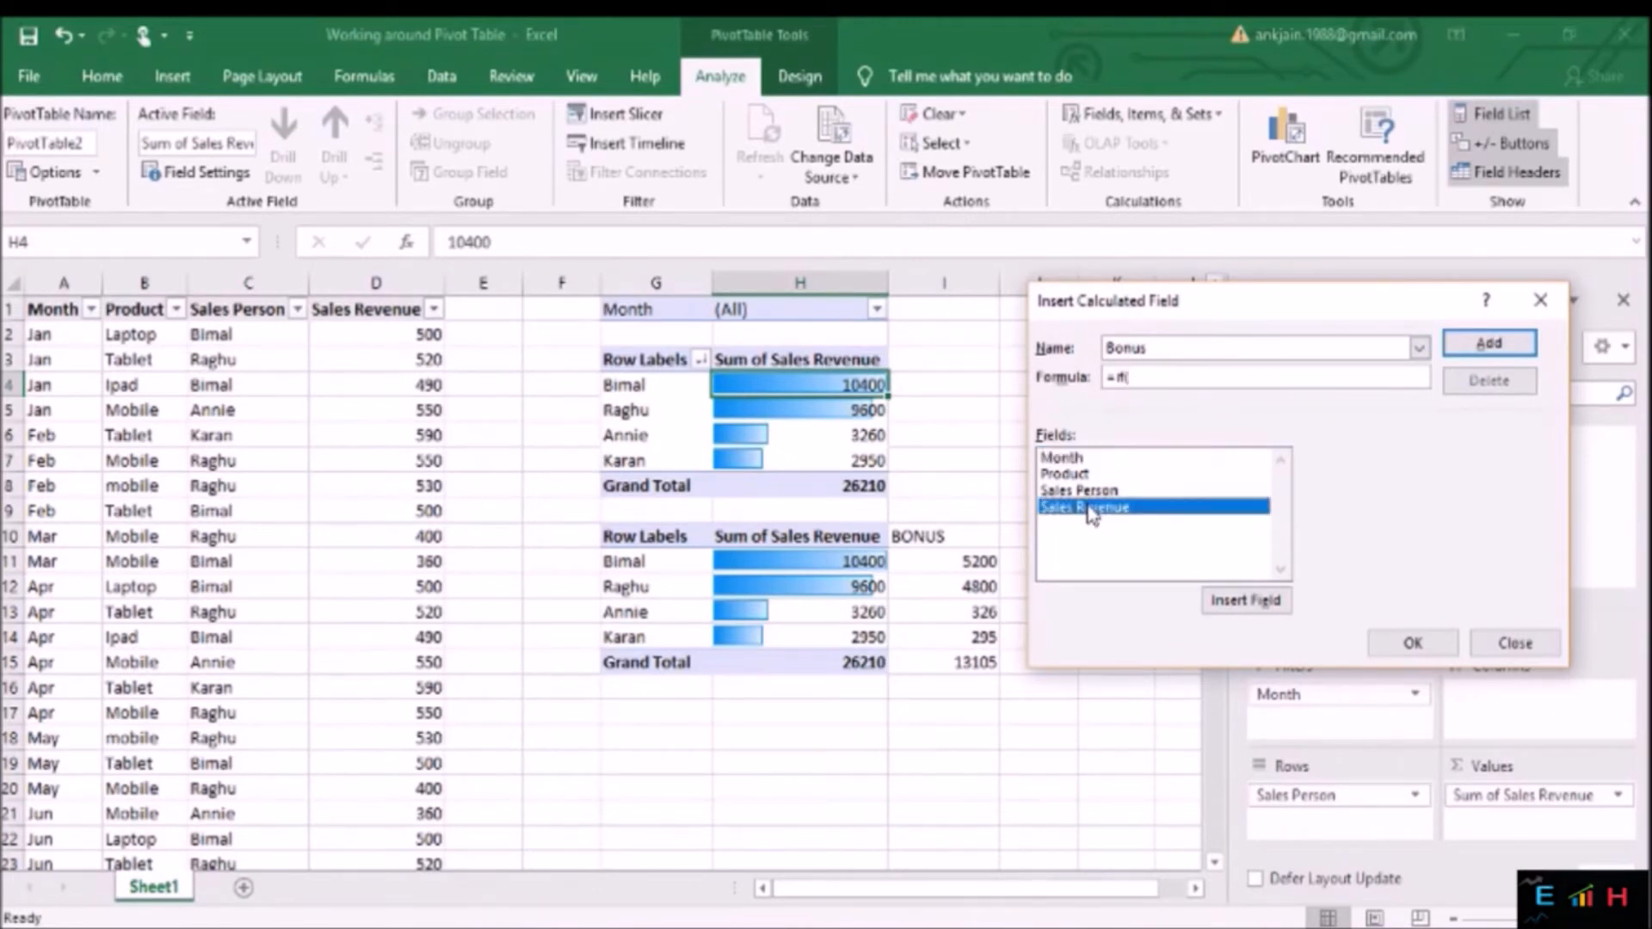
click(1258, 606)
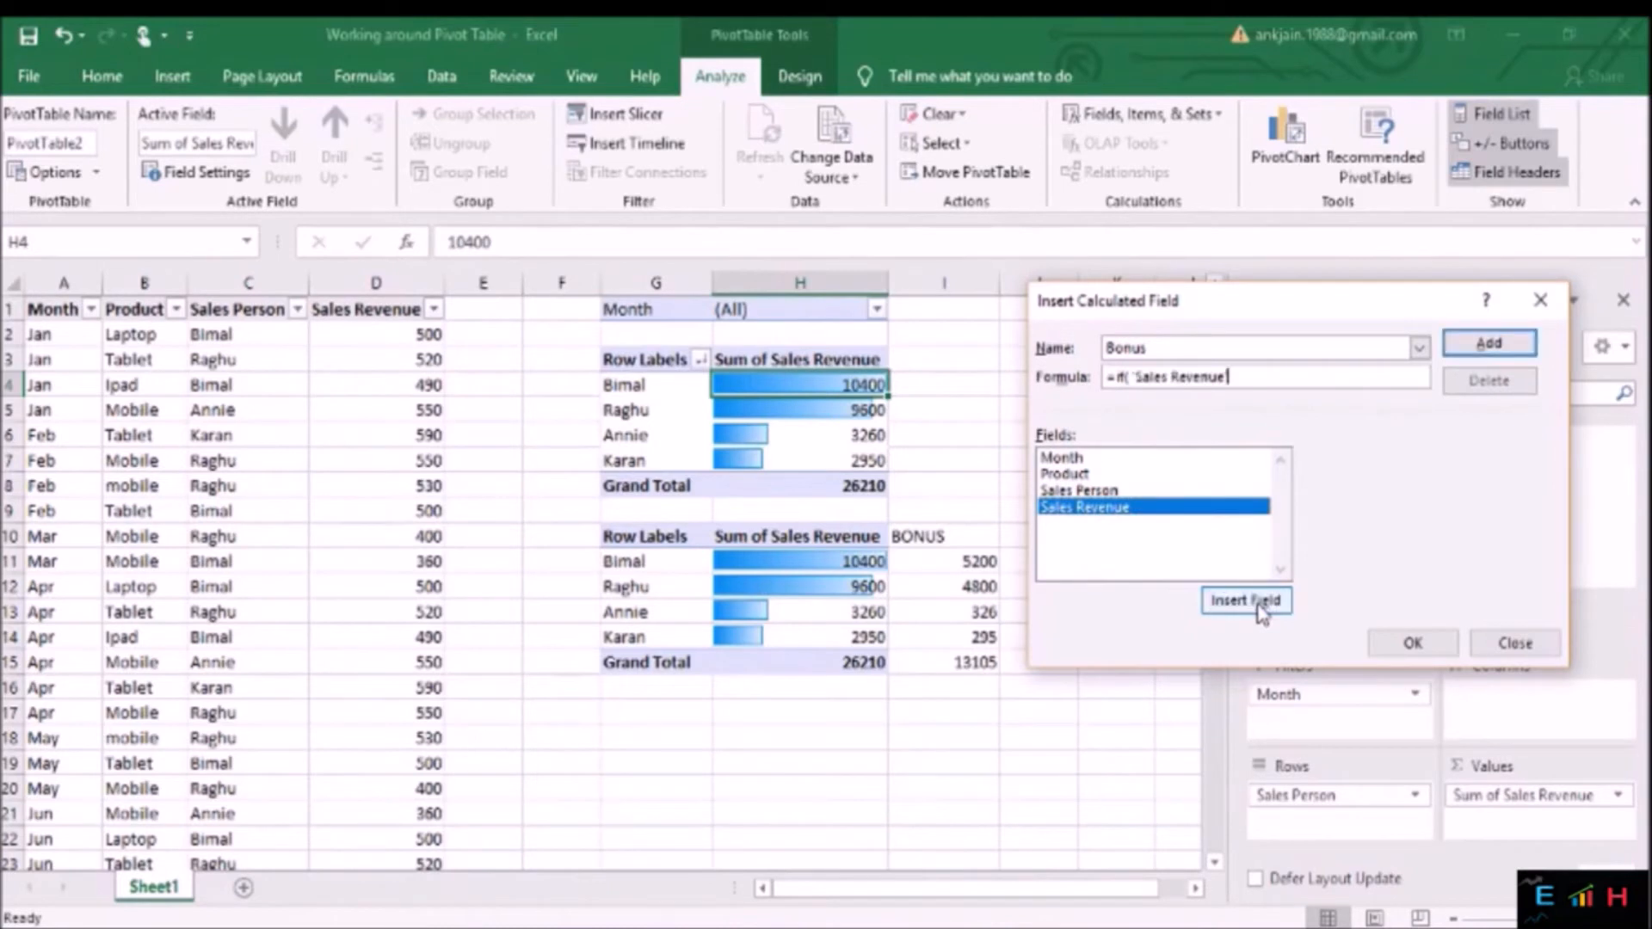
text(>7000,)
click(1247, 600)
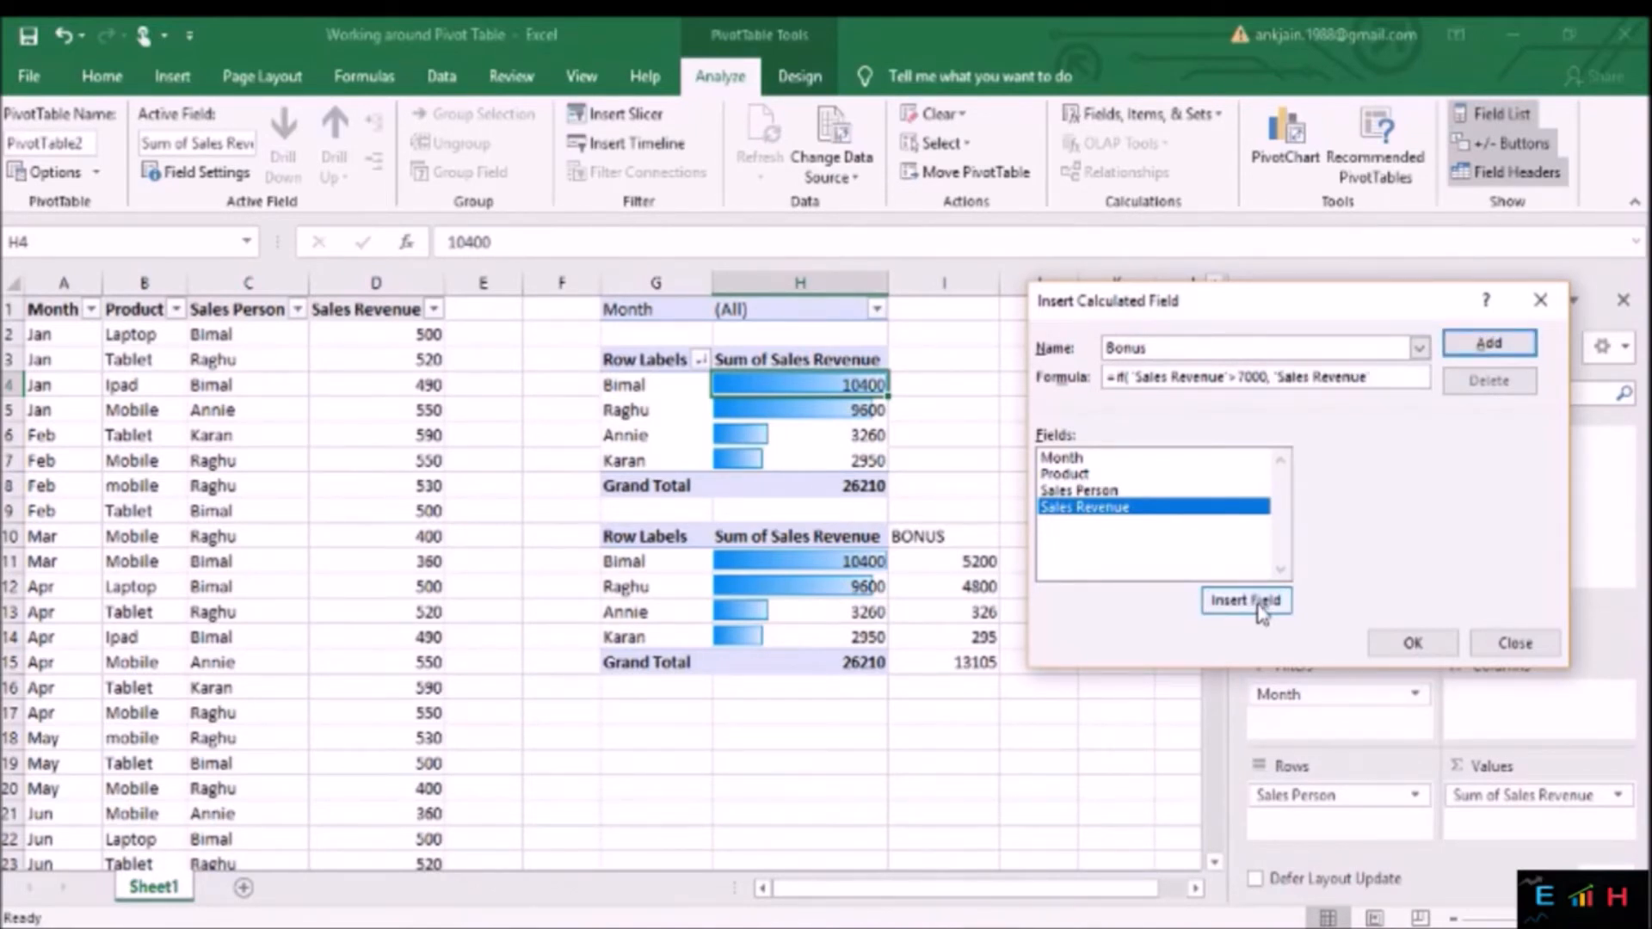
text(*.5,if()
Continue the Bonus formula's nested if with 'Sales Revenue'>3000,'Sales Revenue'*.3, as its test and true value.
click(1261, 607)
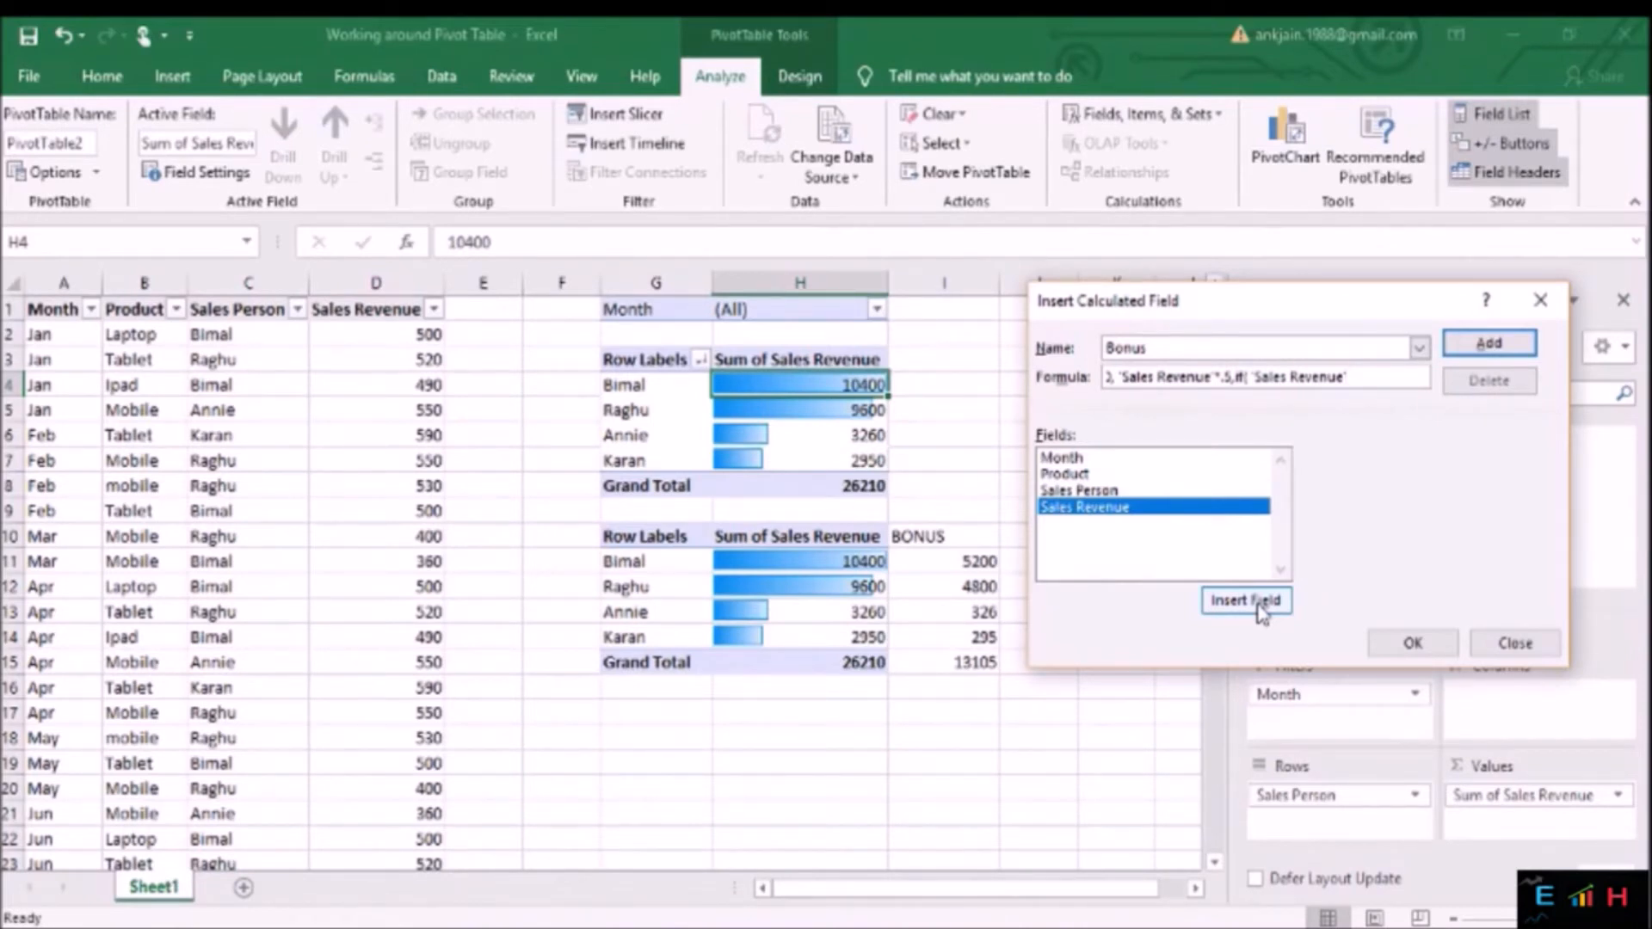
text(>3000,)
click(1261, 612)
text(*.3)
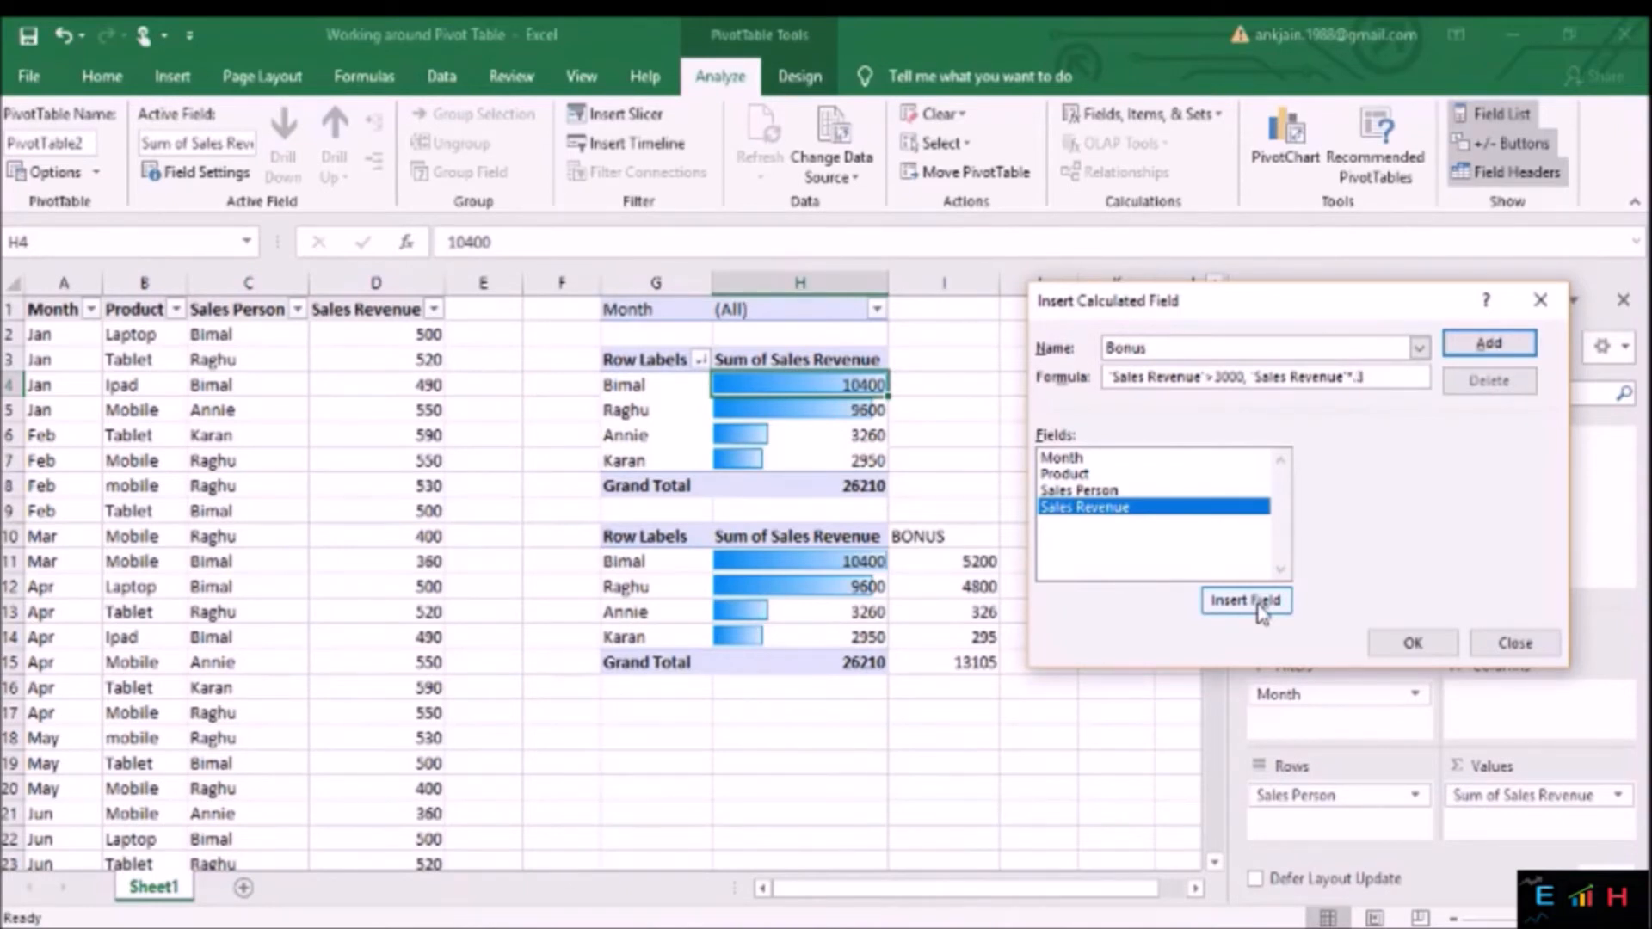
text(,)
Finish the Bonus formula with 'Sales Revenue'*.1)) and add the calculated field to the PivotTable.
click(1260, 612)
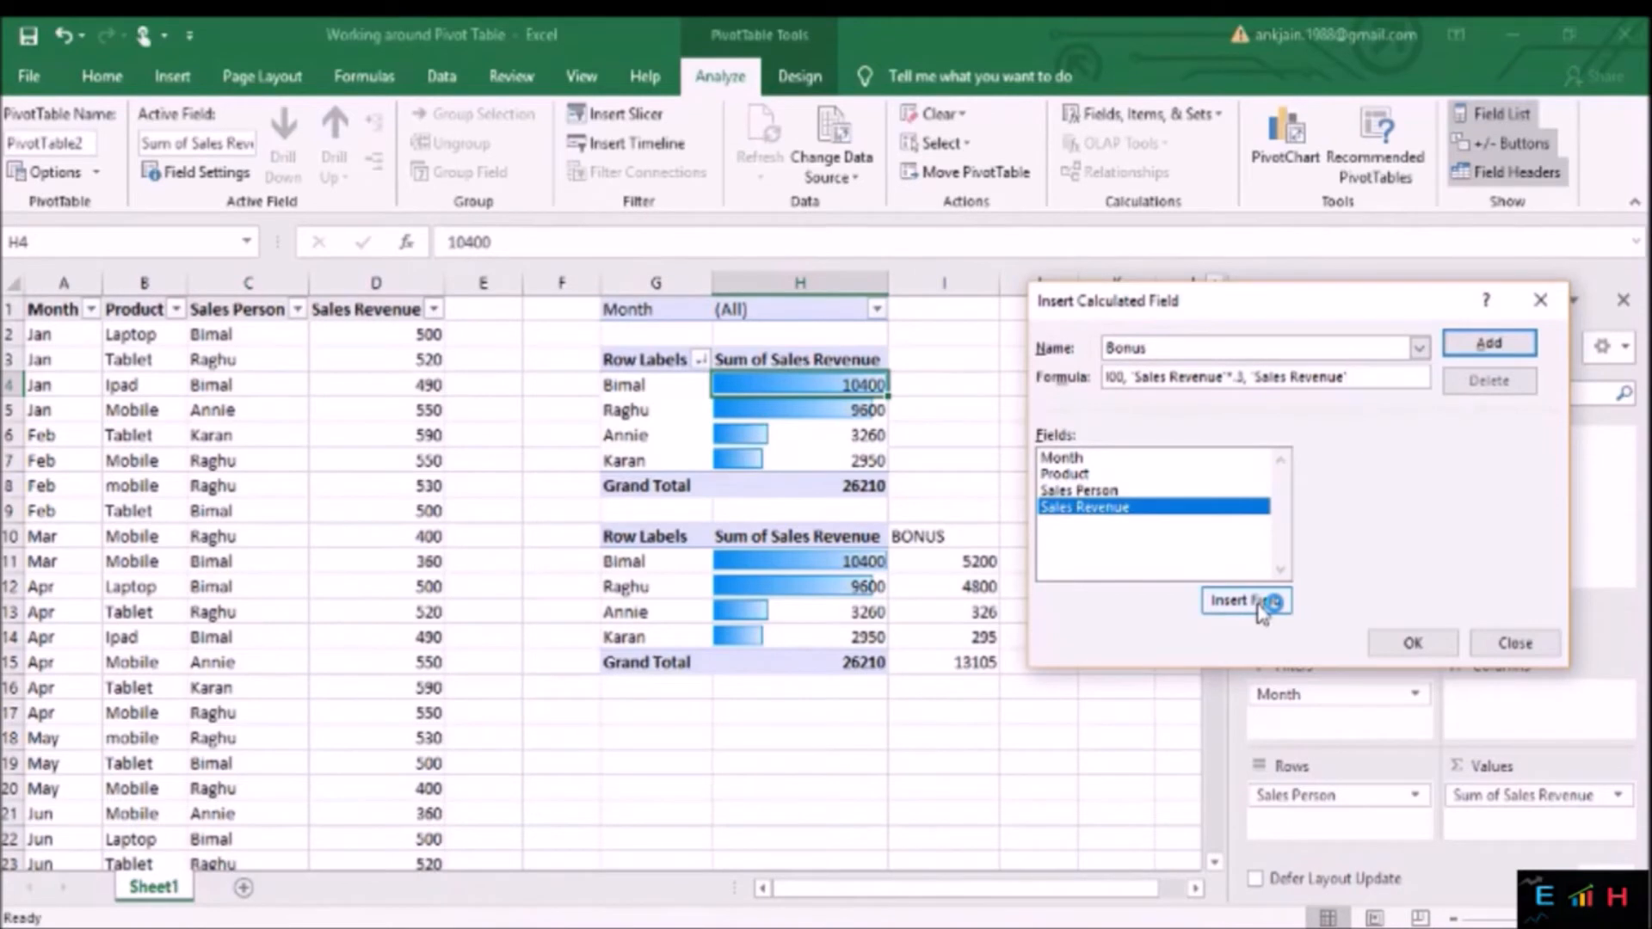
text(*.1)))
click(1488, 345)
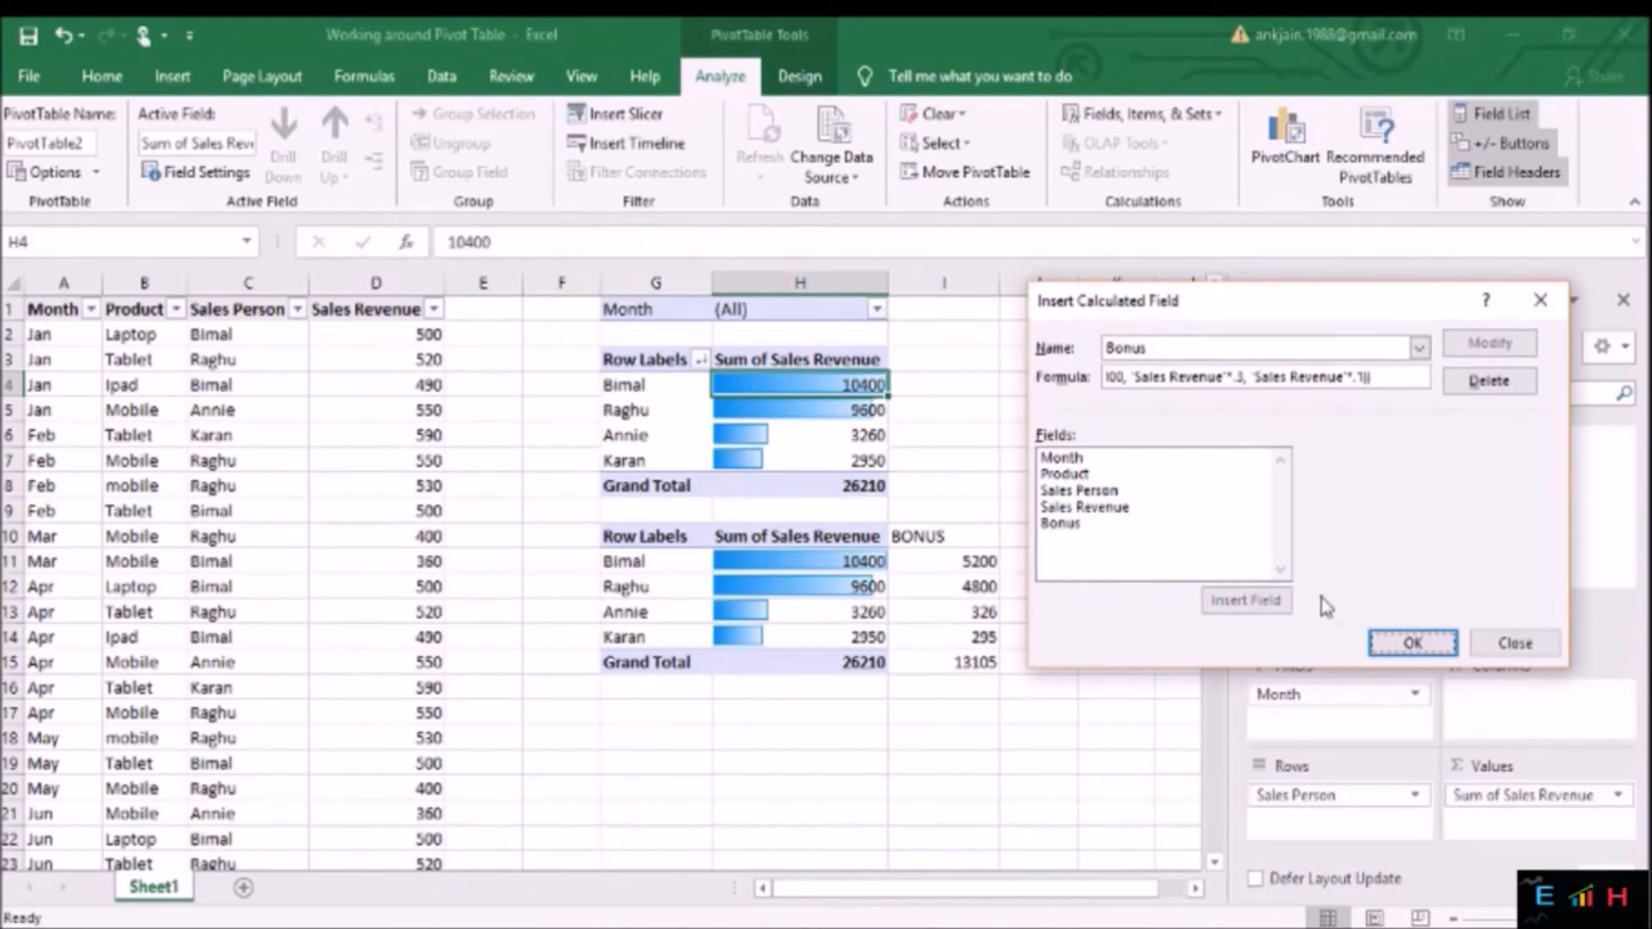
click(1413, 645)
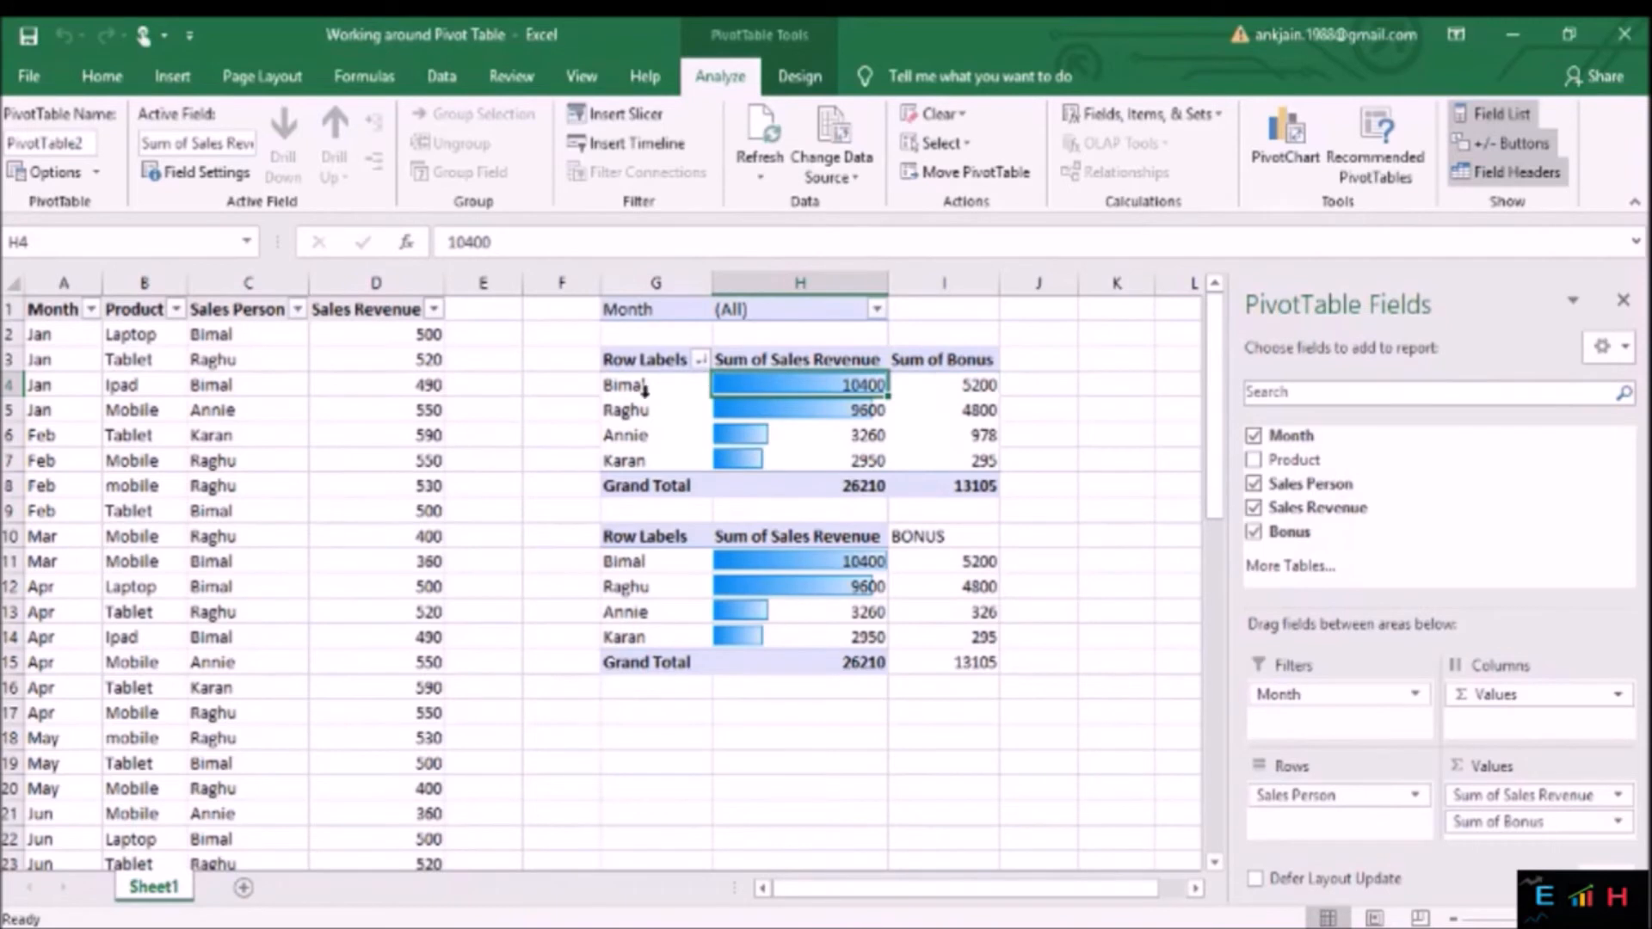
Filter the PivotTable's Month field with multiple selection, excluding Jul, Aug, Sep and Oct.
click(877, 312)
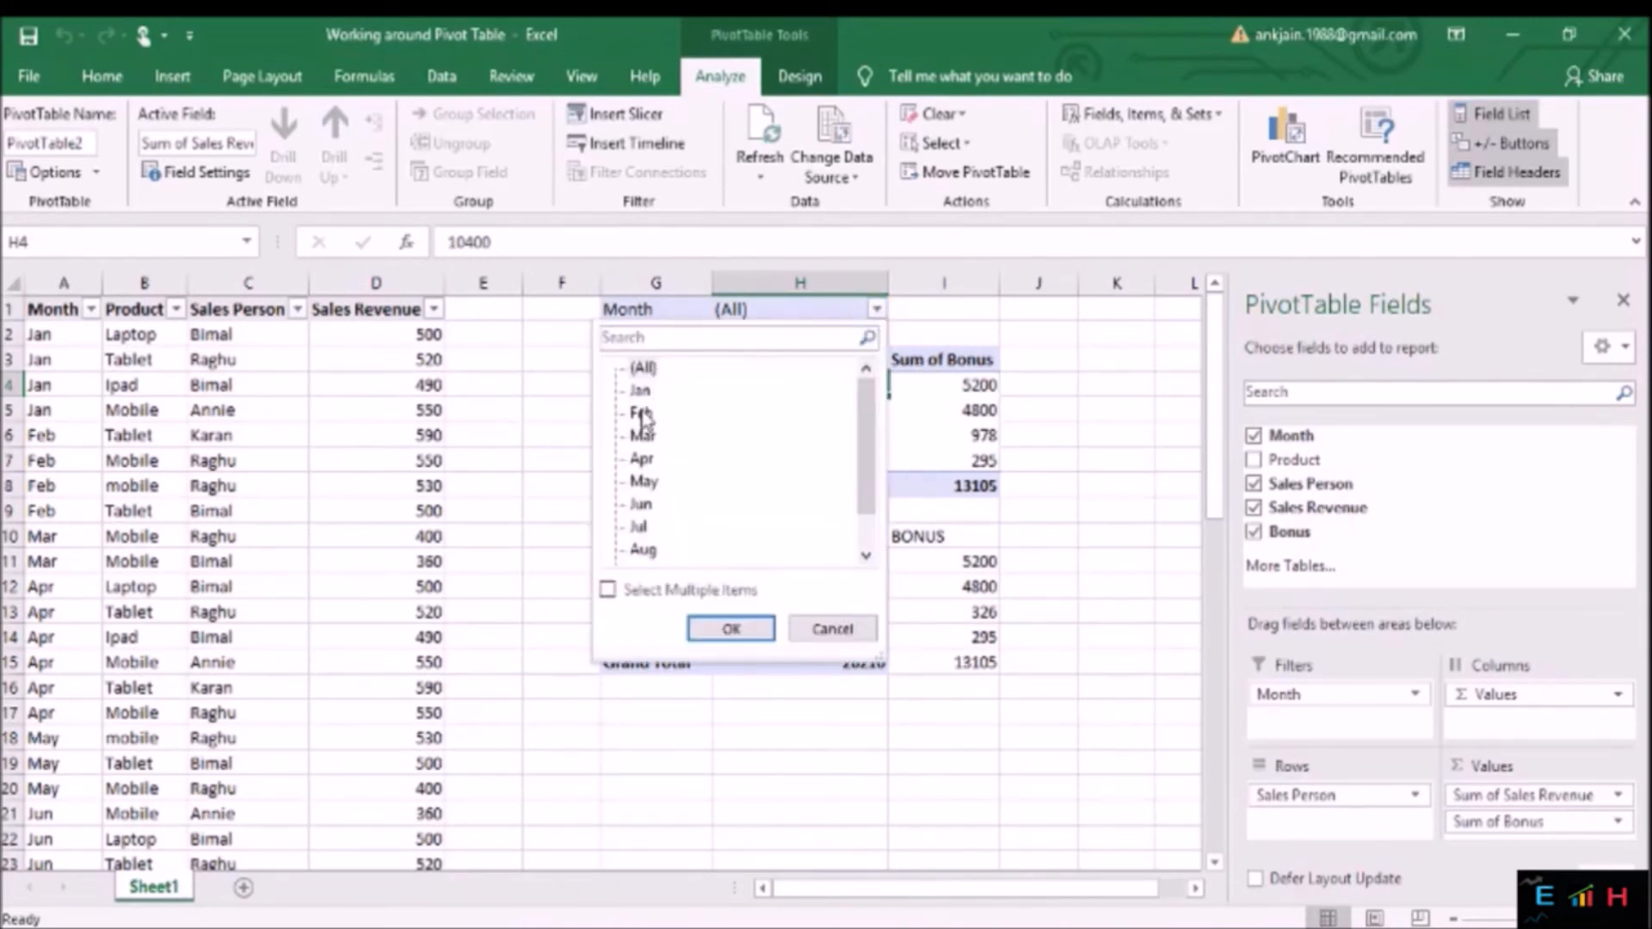
click(608, 591)
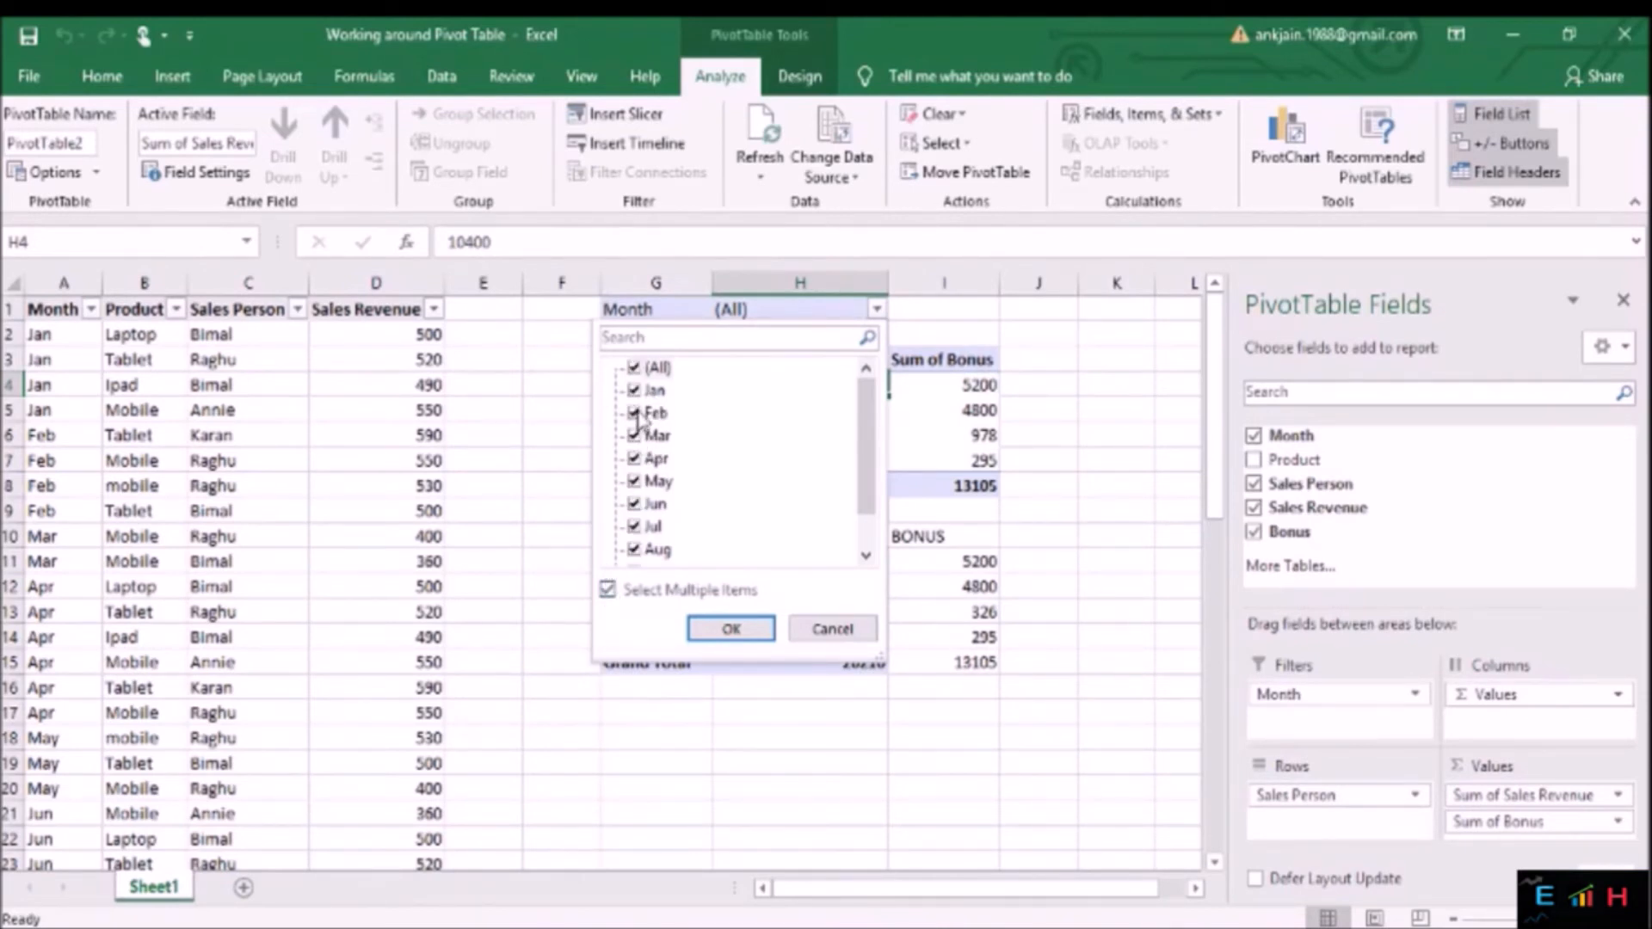
drag(869, 469, 869, 499)
click(647, 548)
click(637, 526)
click(636, 503)
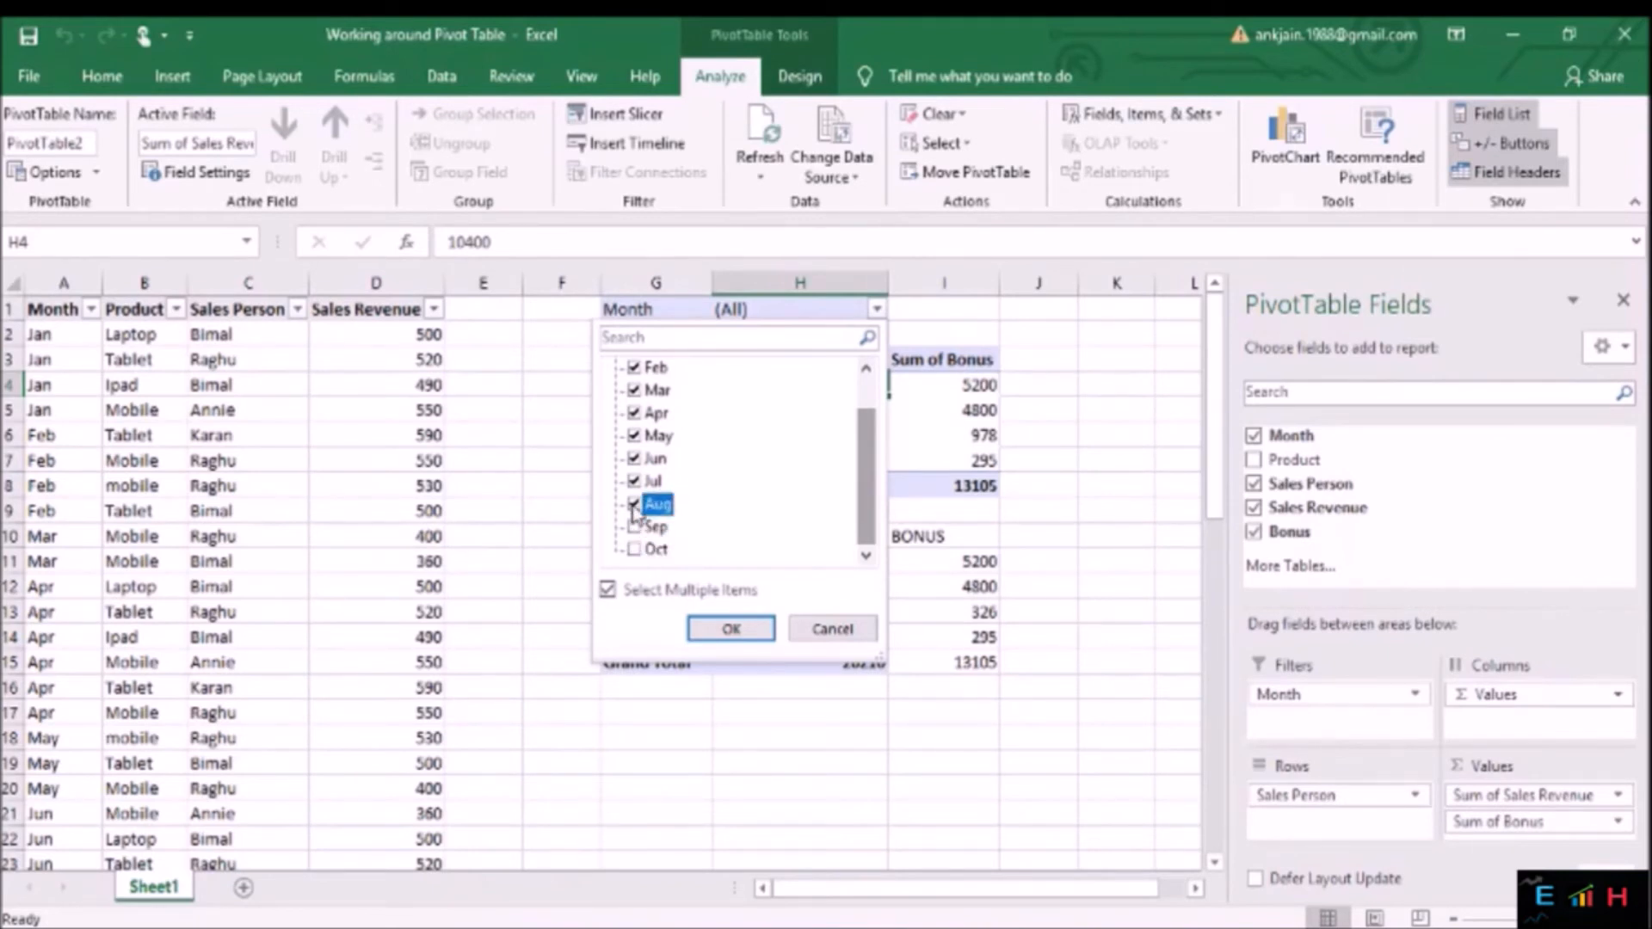
click(636, 481)
click(731, 629)
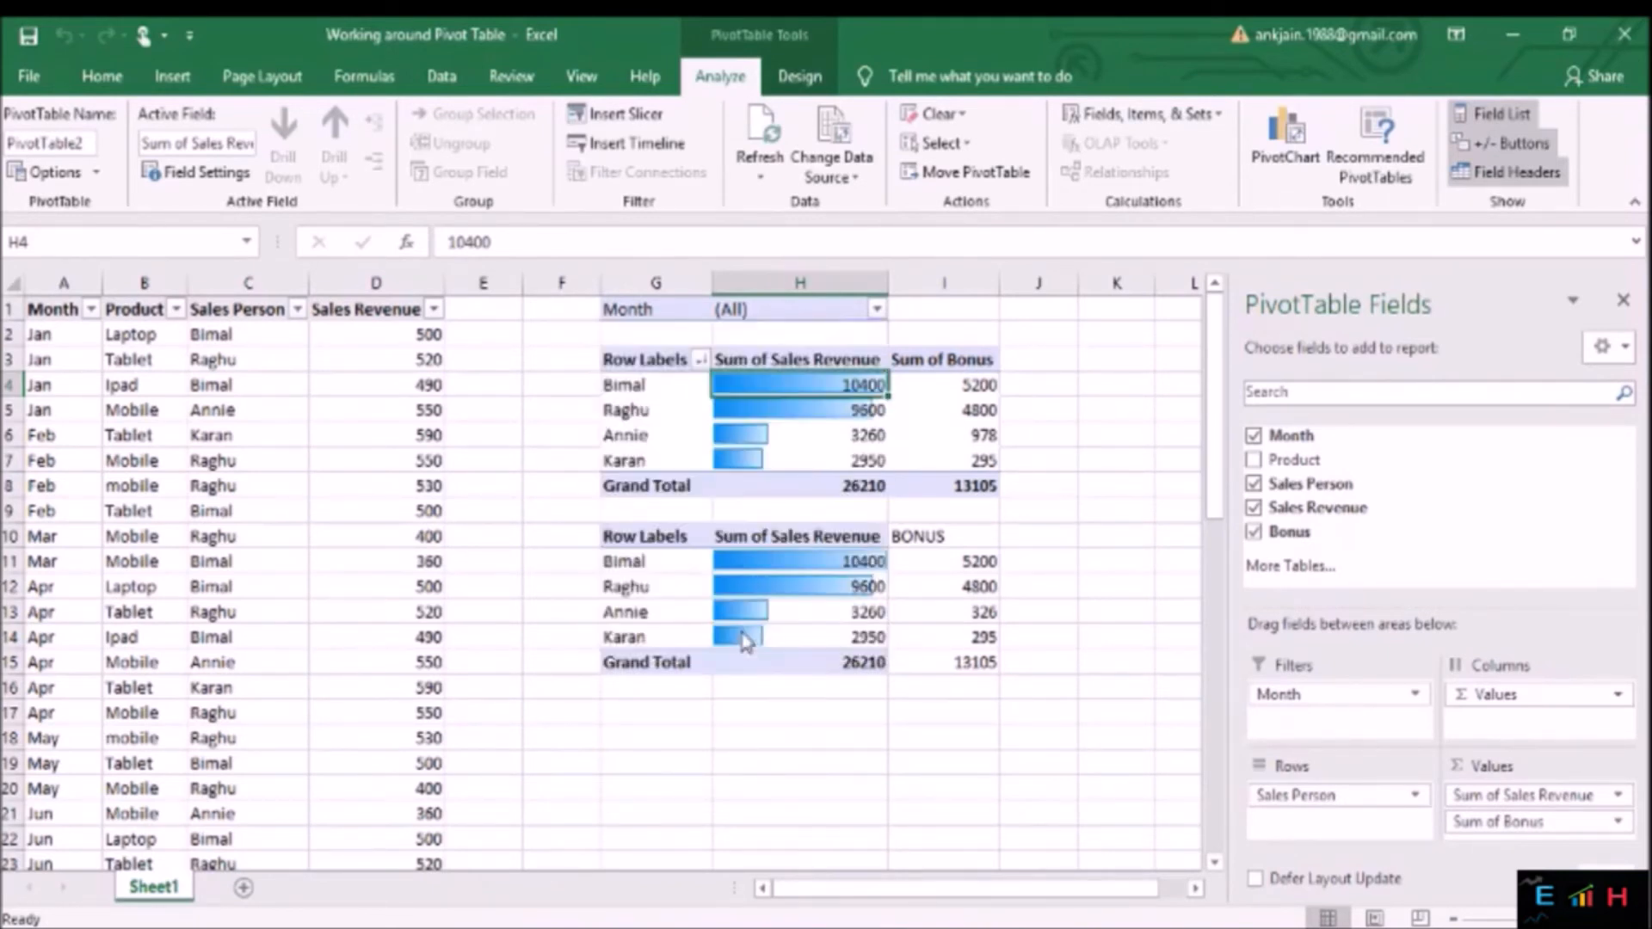
click(979, 384)
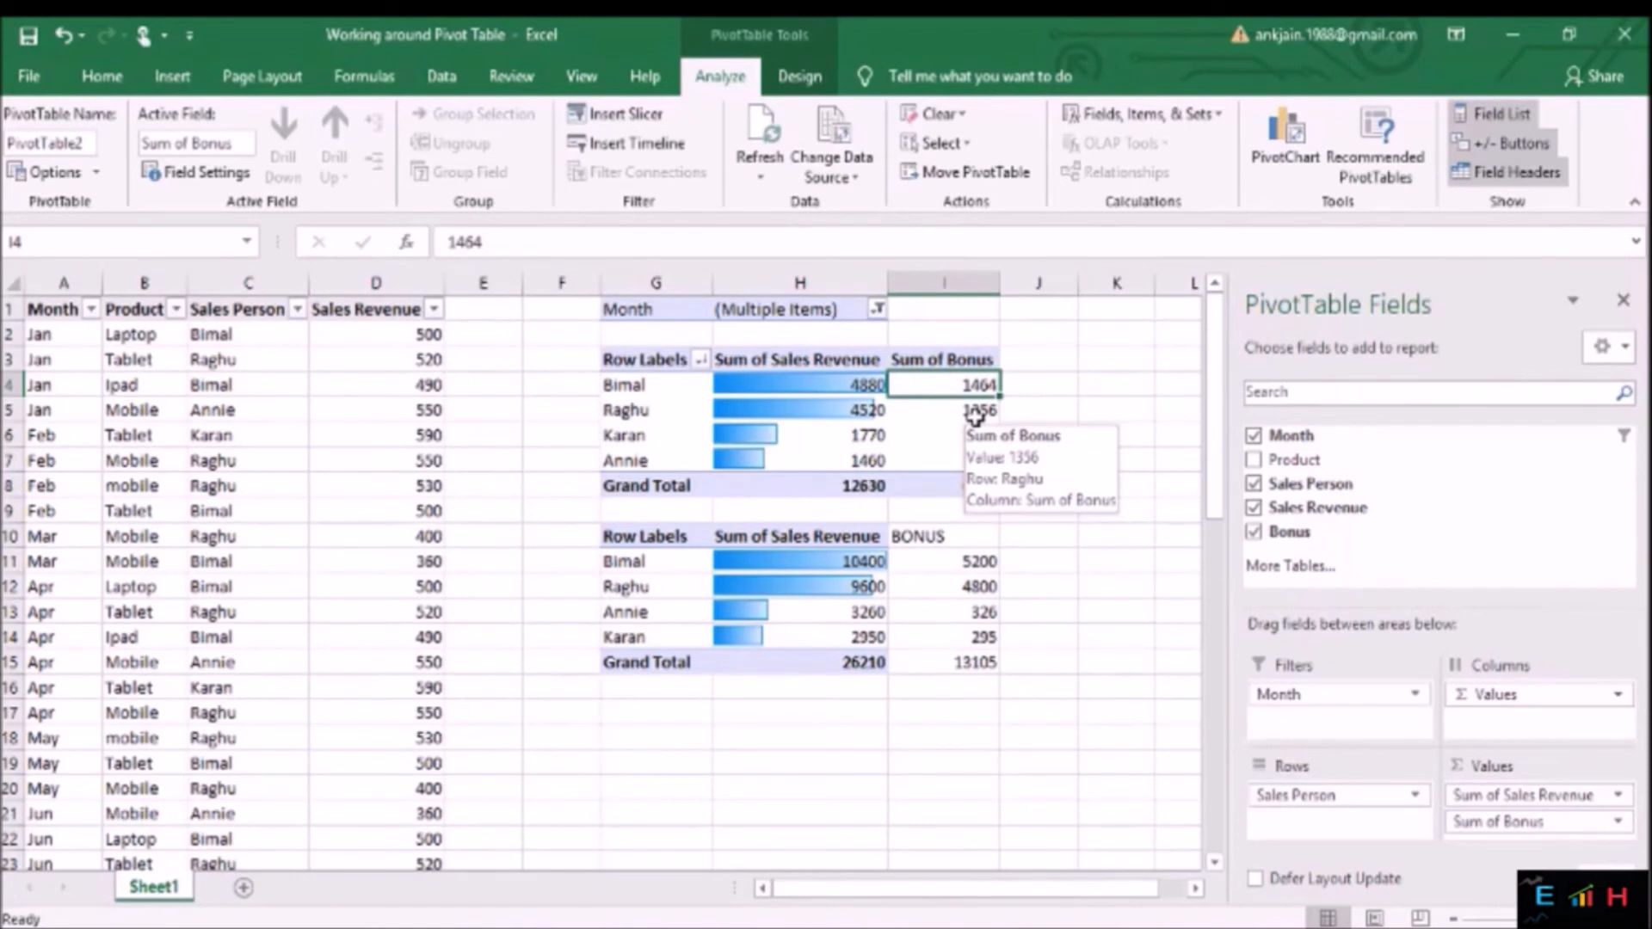
click(1012, 382)
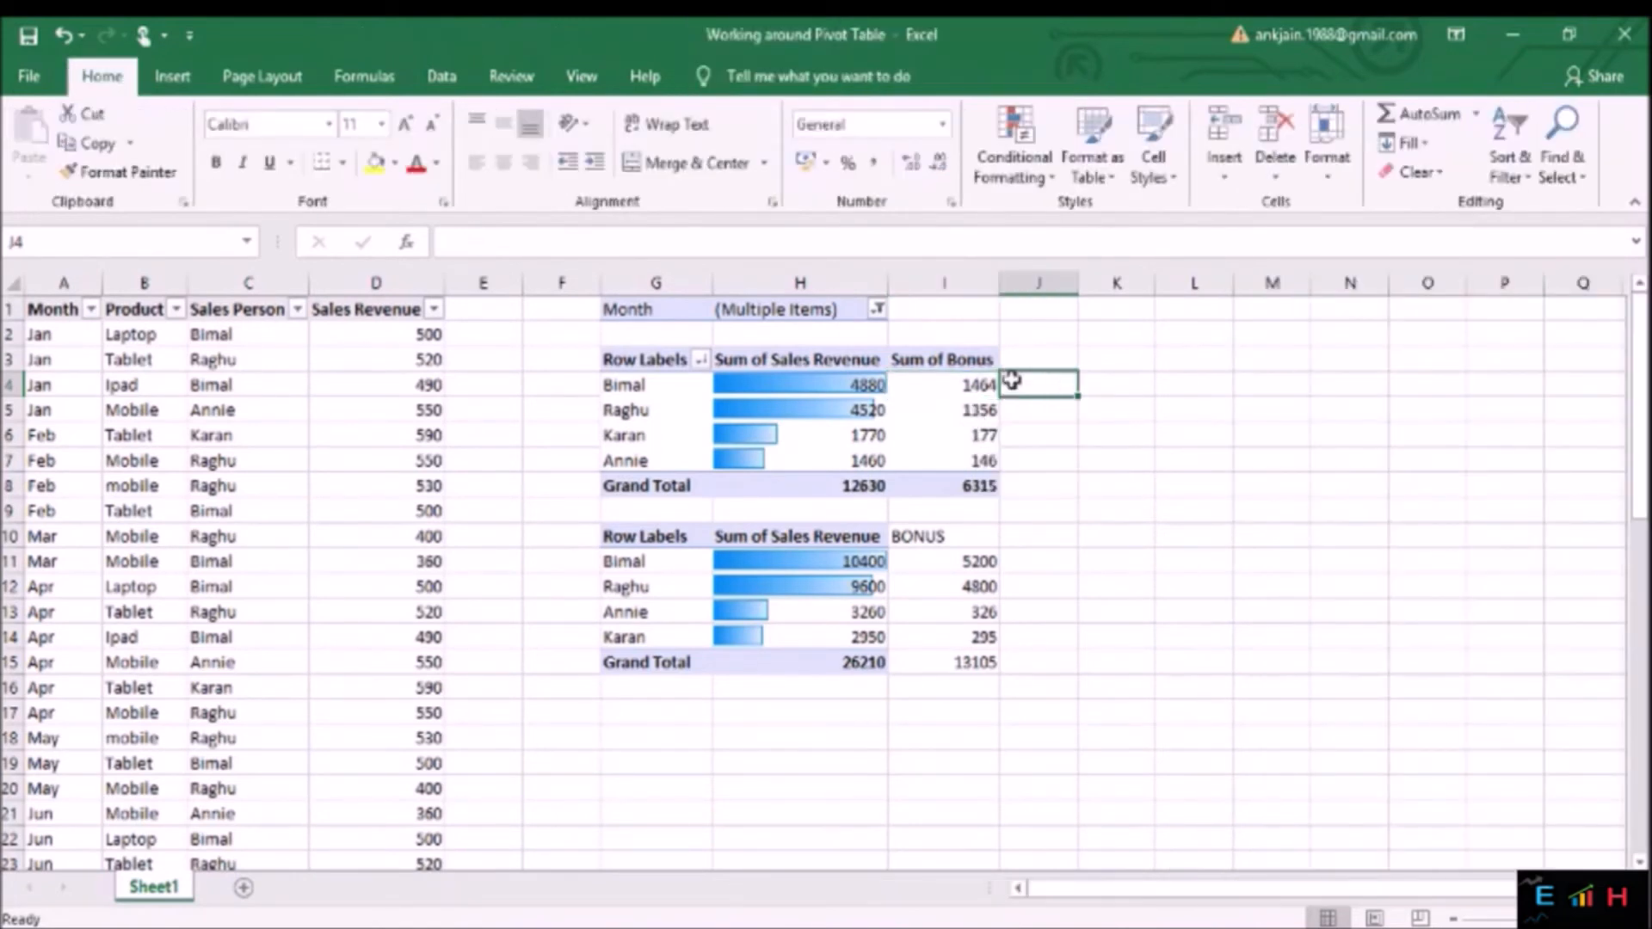
click(963, 382)
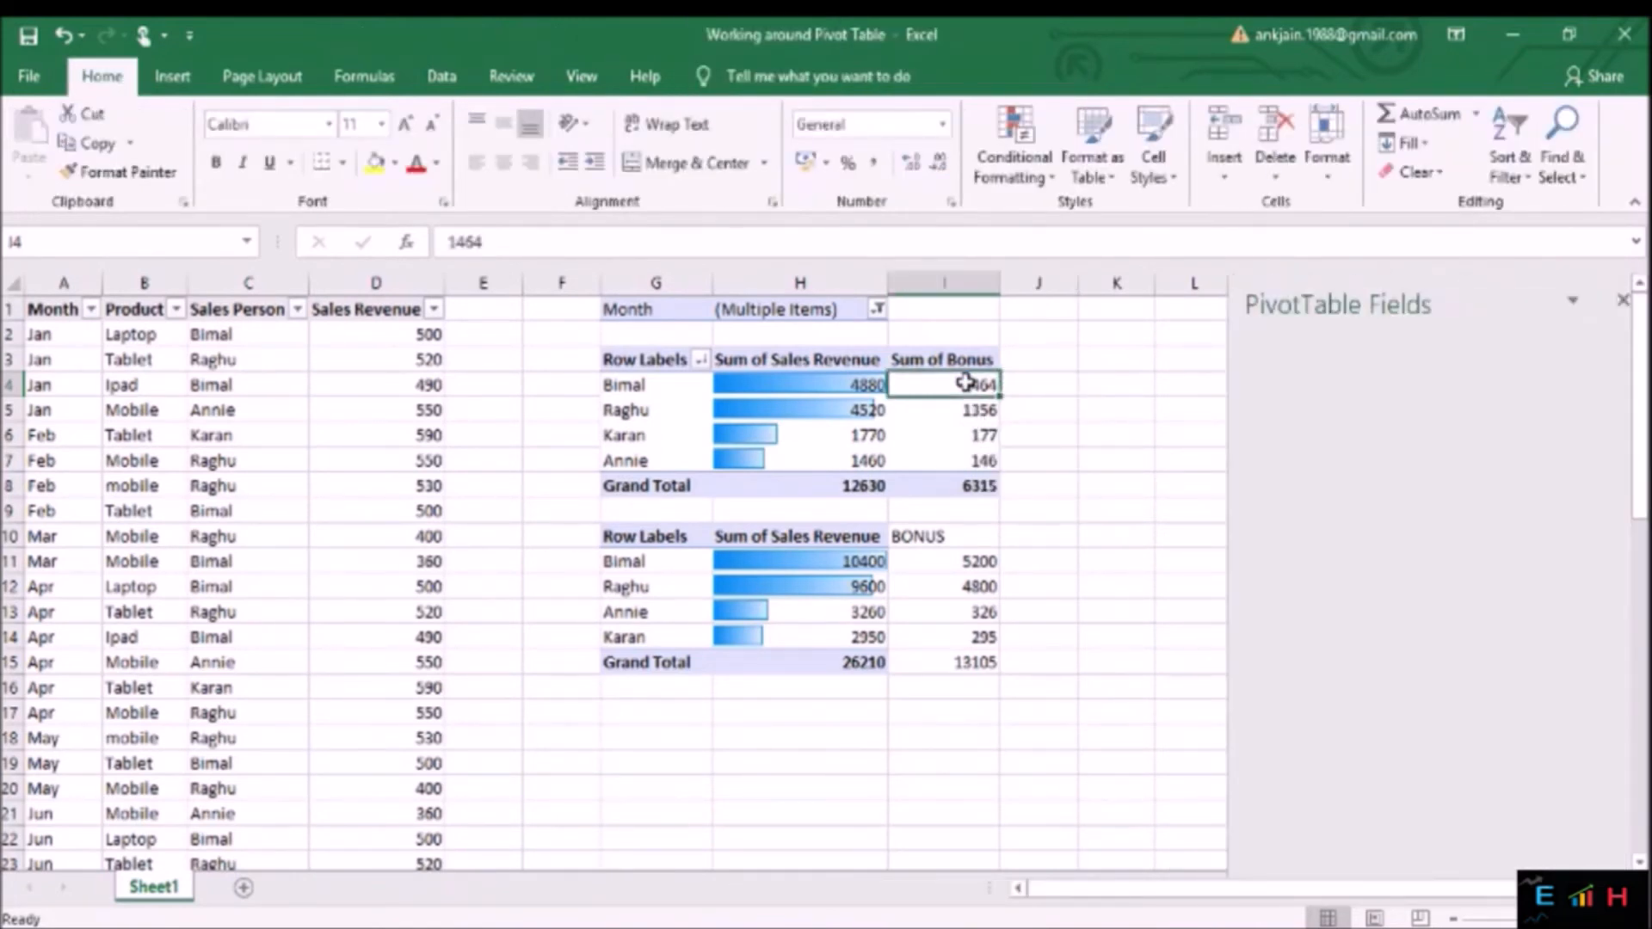
Insert a calculated field into the PivotTable with the default name Field1 and the formula ='Sales Revenue'.
click(824, 360)
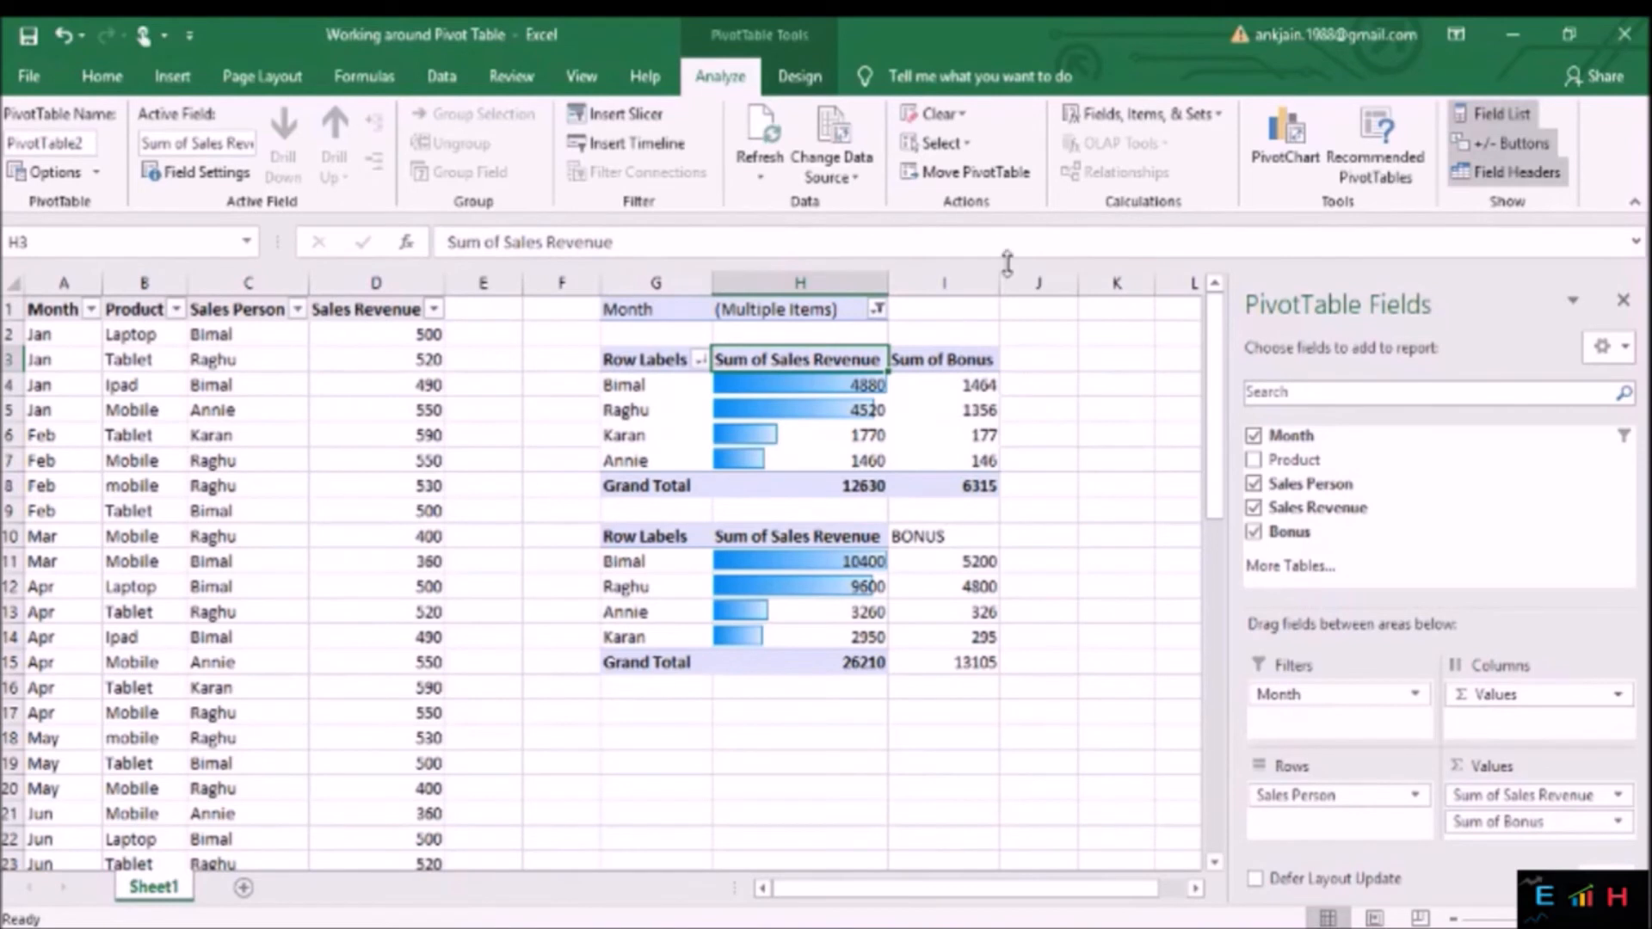
click(1134, 113)
click(1136, 145)
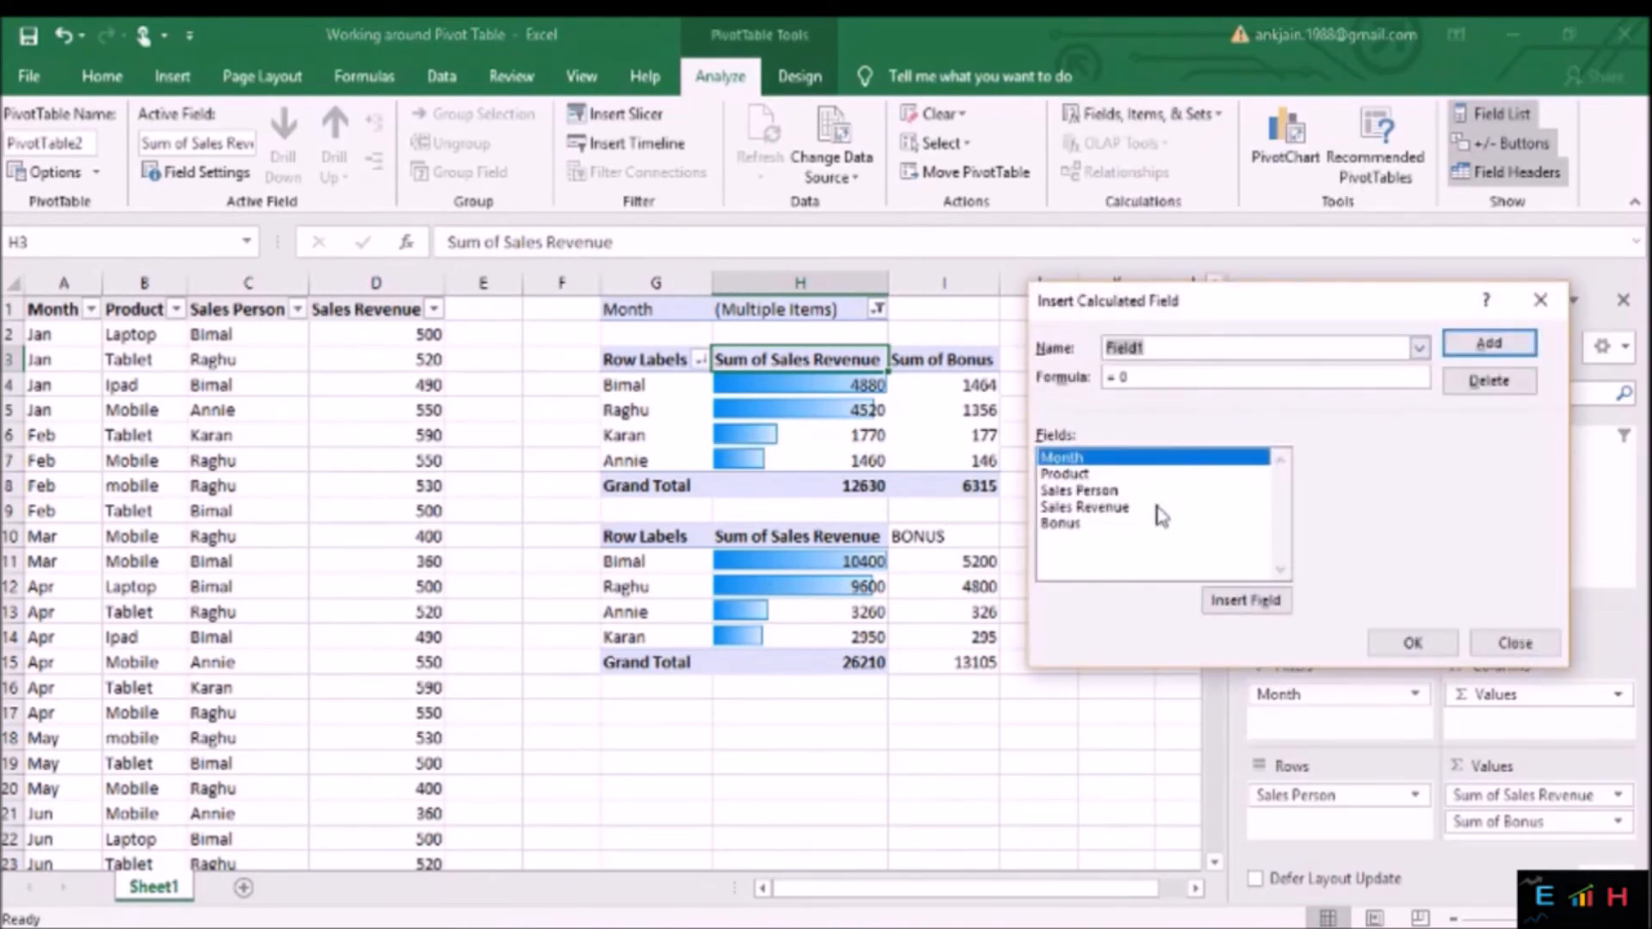
click(1132, 509)
click(1232, 605)
click(1415, 644)
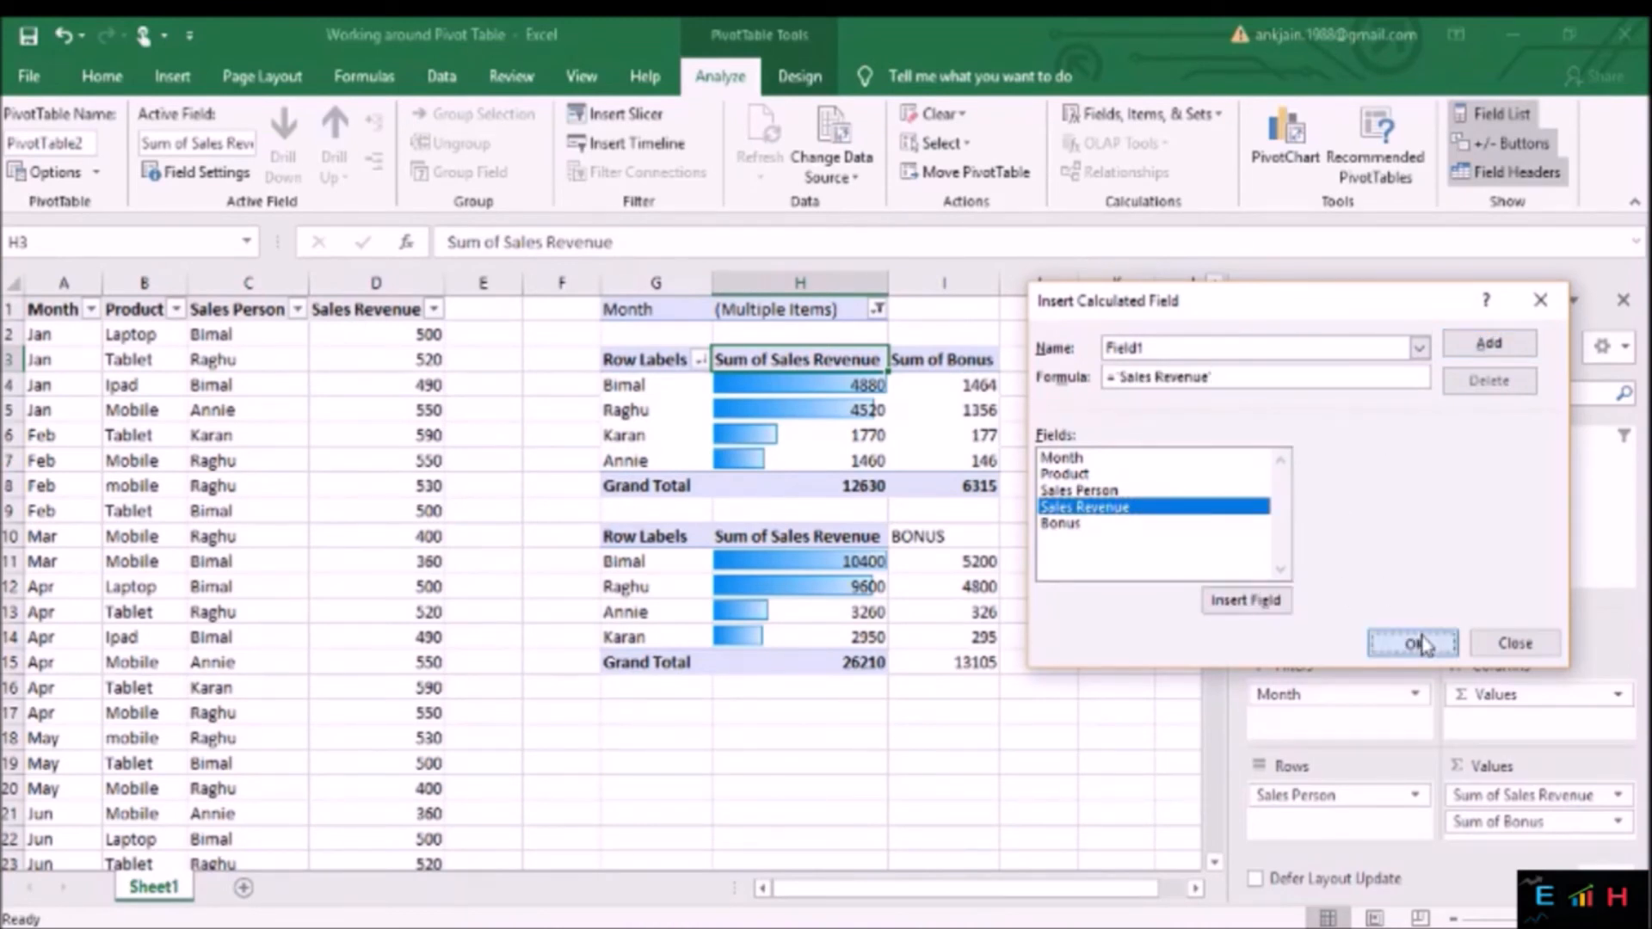
Rename the PivotTable's Sum of Field1 column to Ranking and show its values as Rank Largest to Smallest with Sales Person as base field.
click(1060, 361)
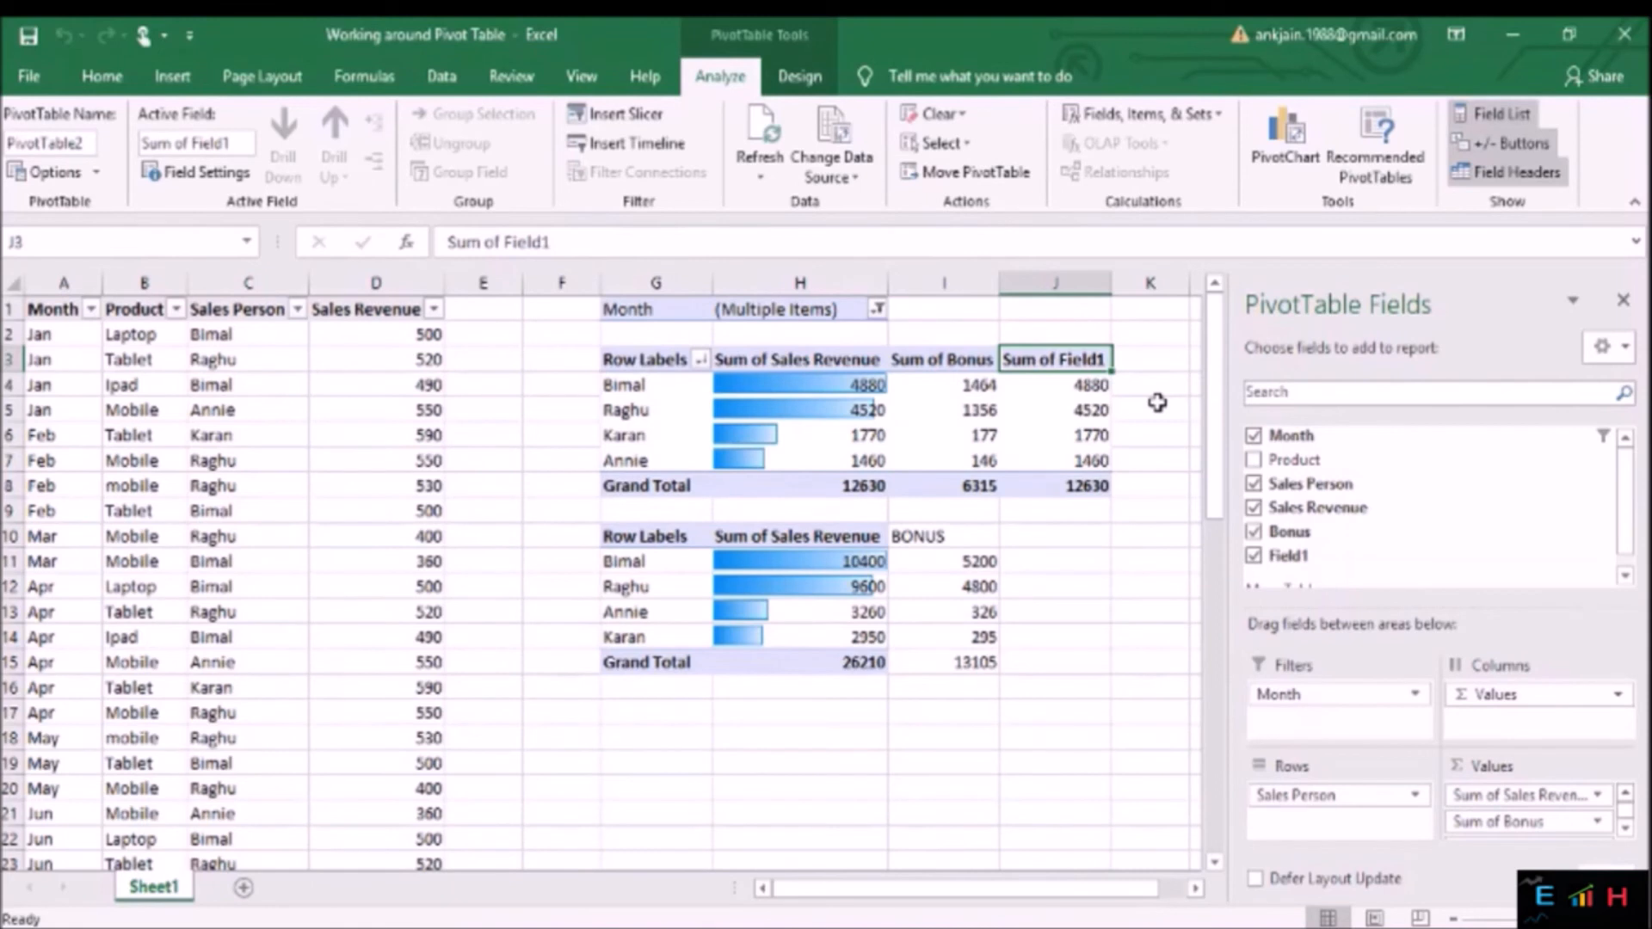
text(Ranking)
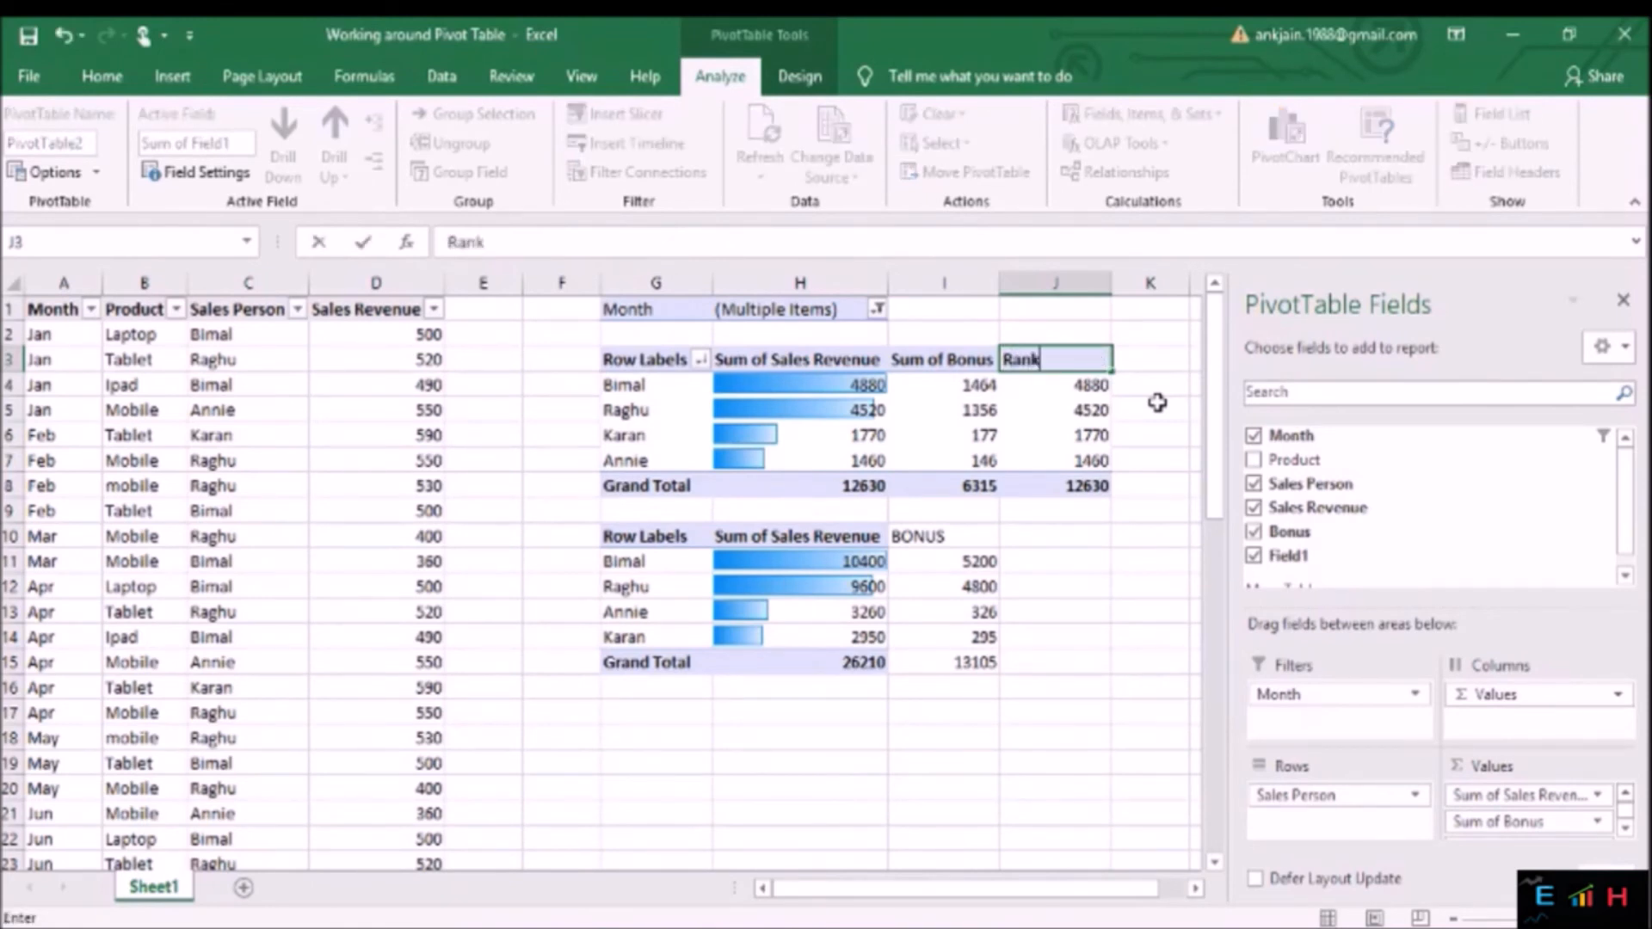
right_click(1097, 384)
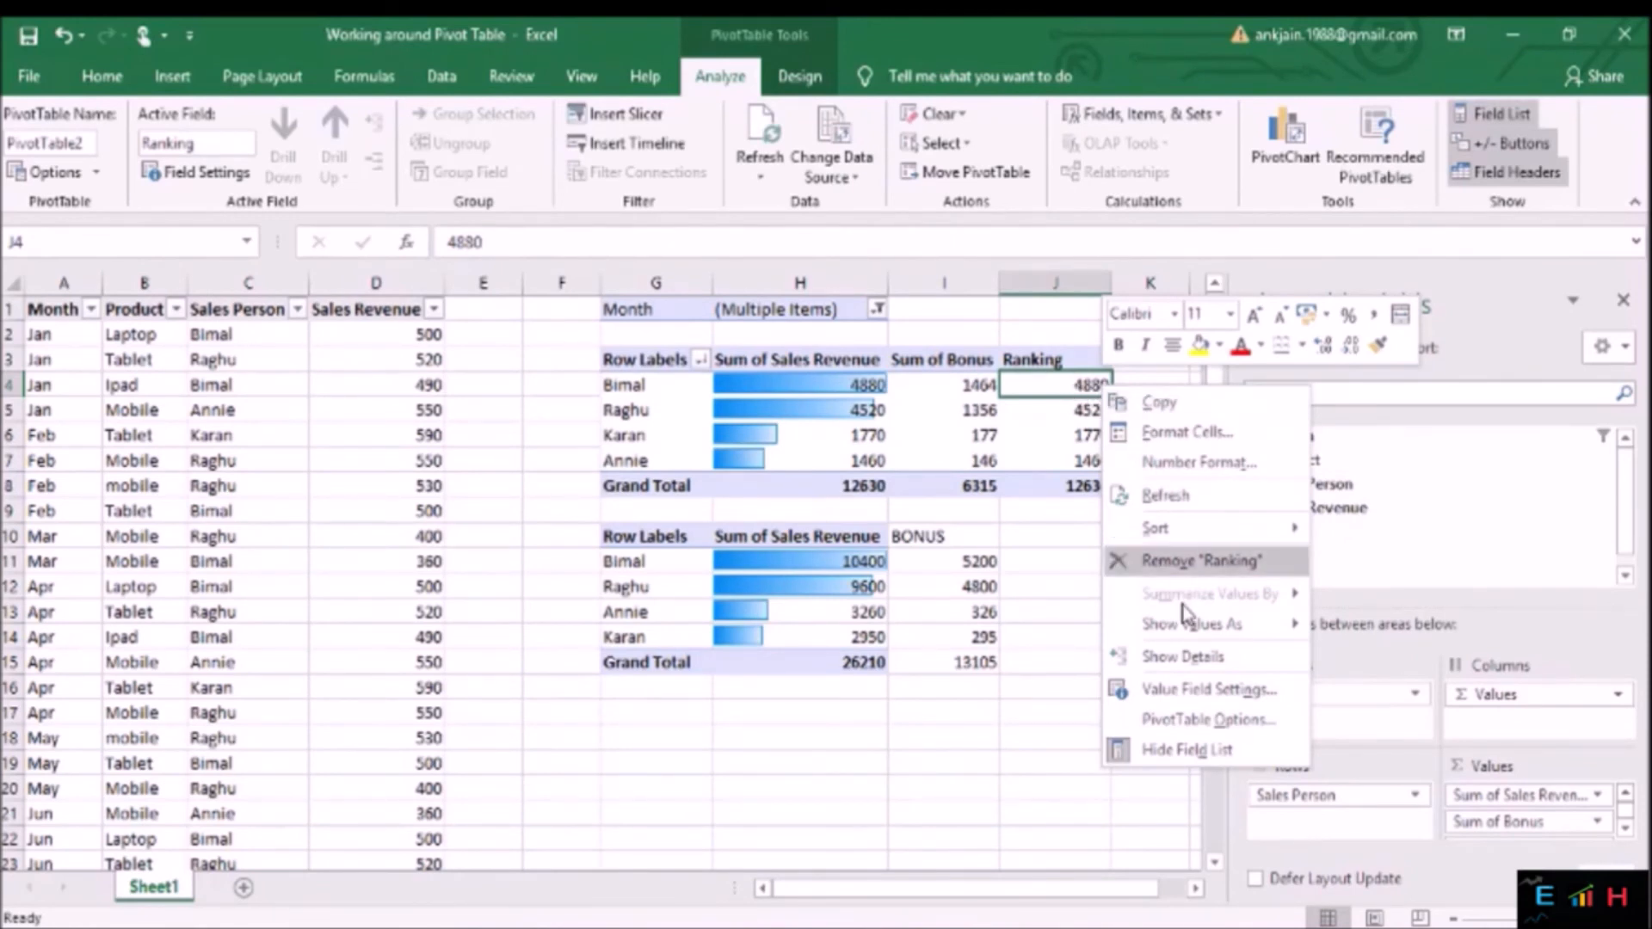
mouse_move(1197, 636)
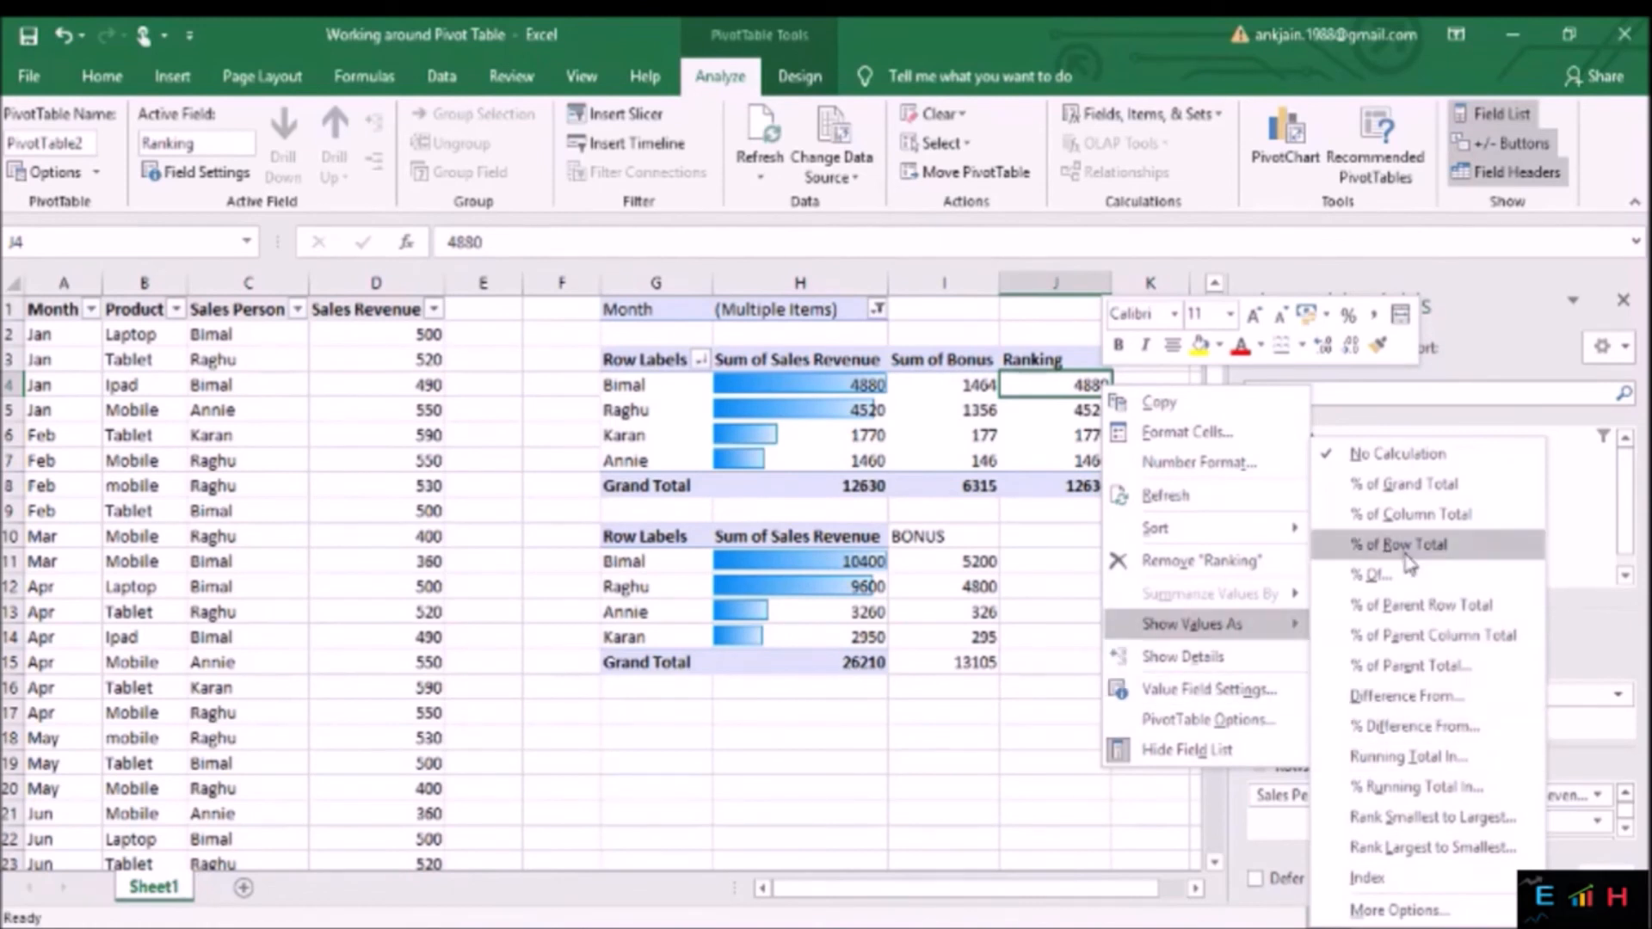
click(1239, 698)
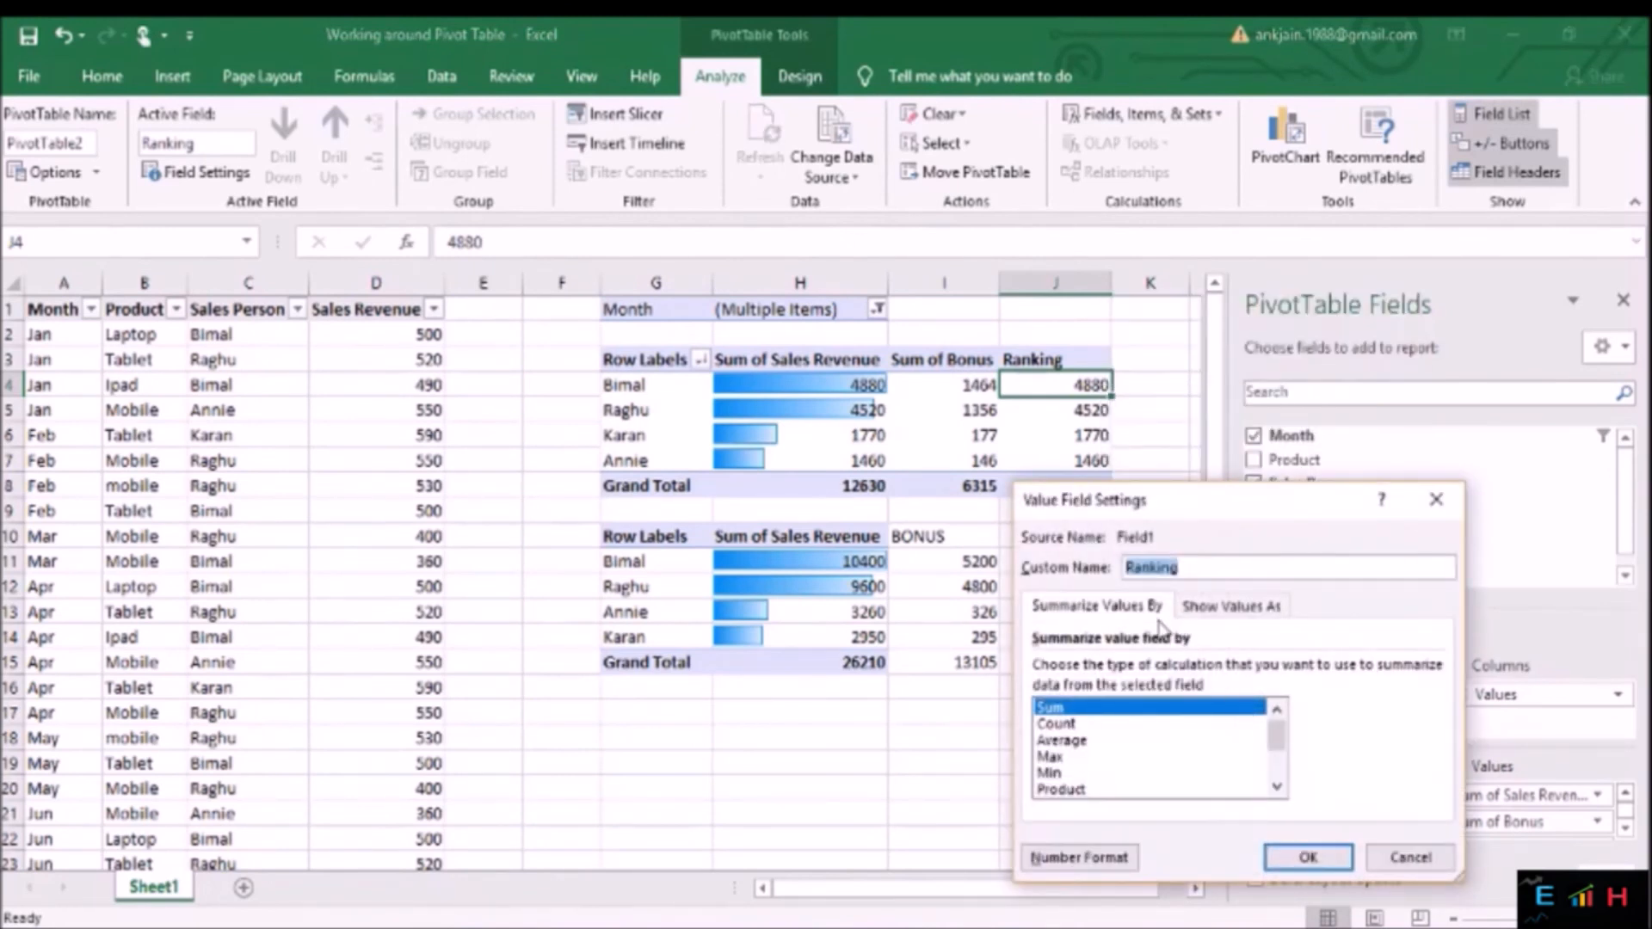
click(1249, 607)
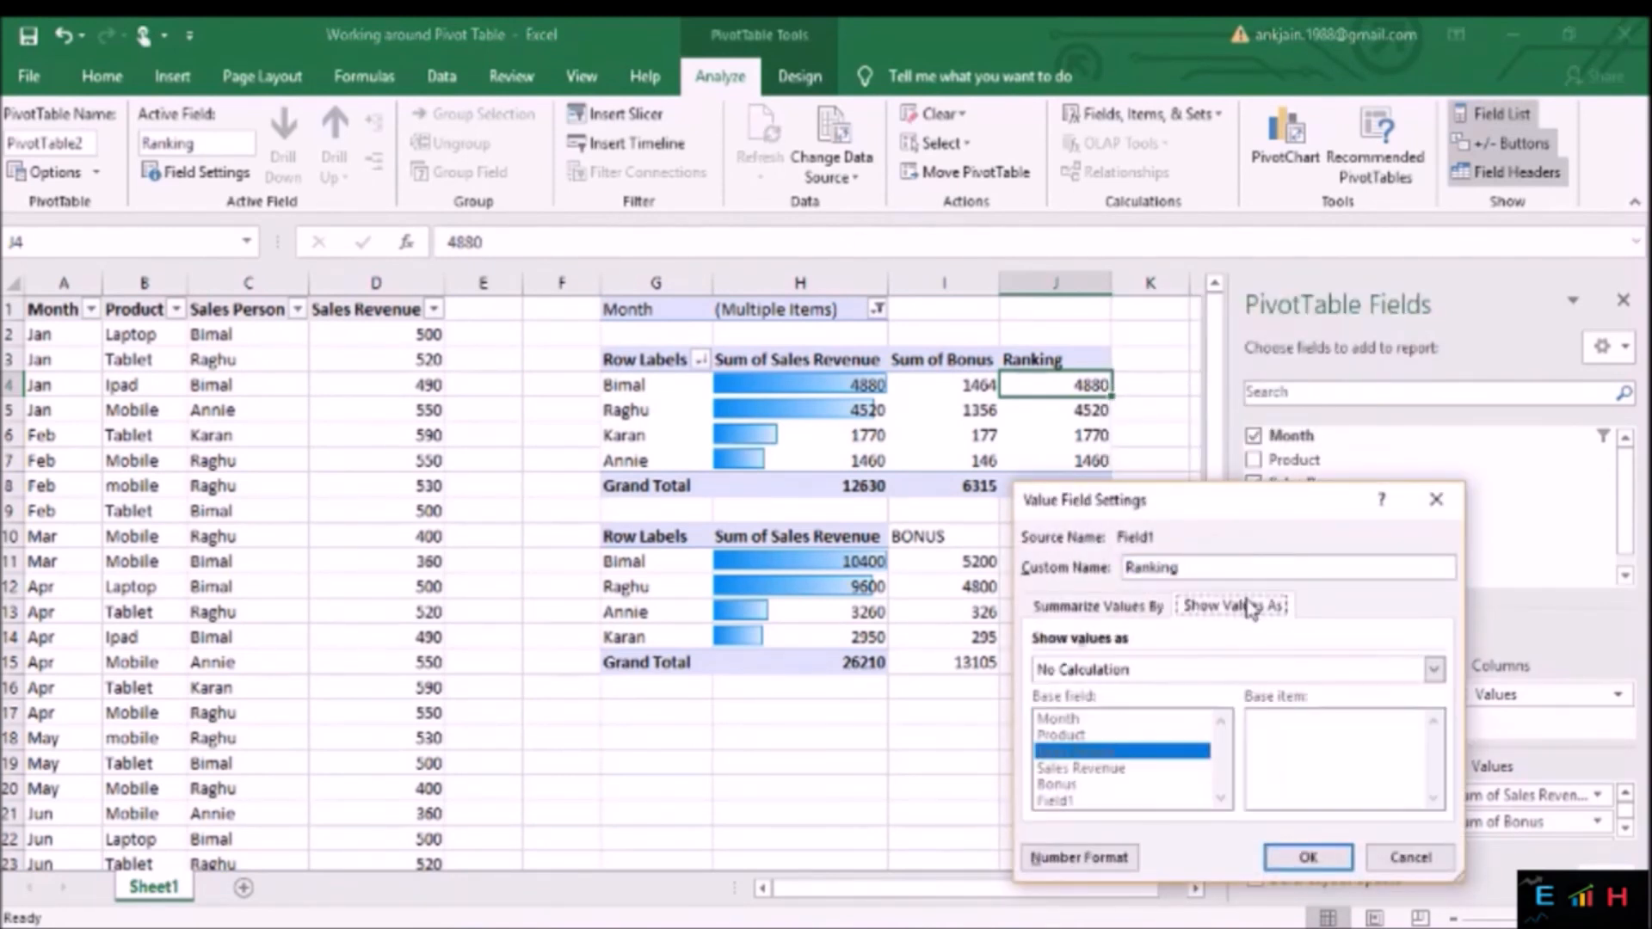
click(1189, 671)
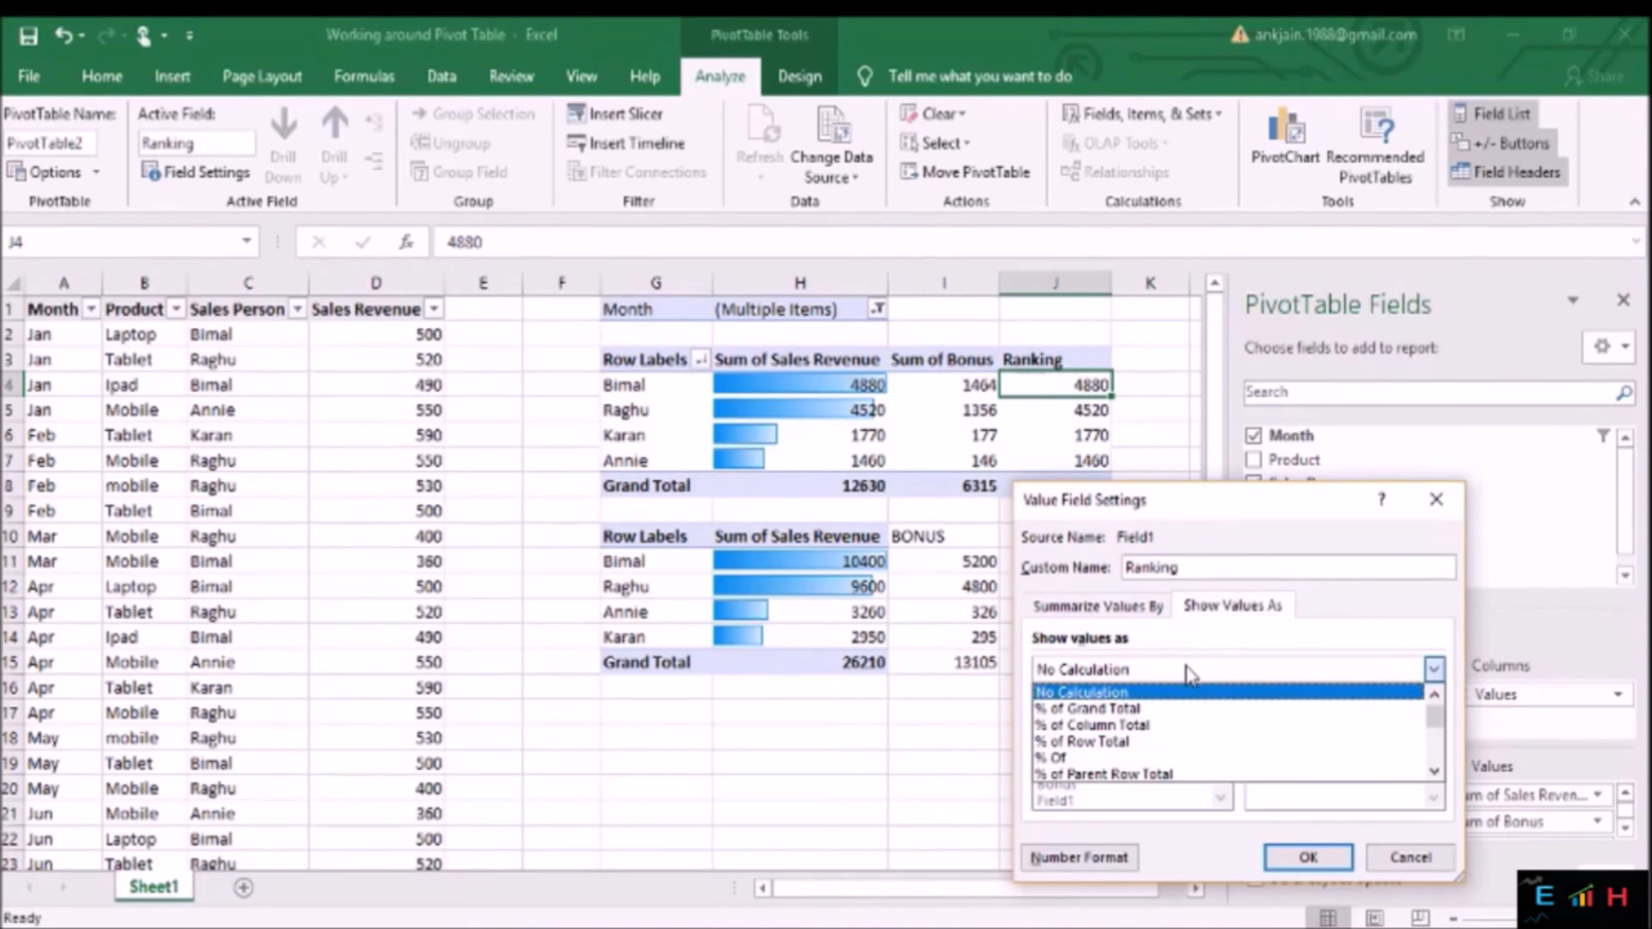
scroll(1435, 757, down, 3)
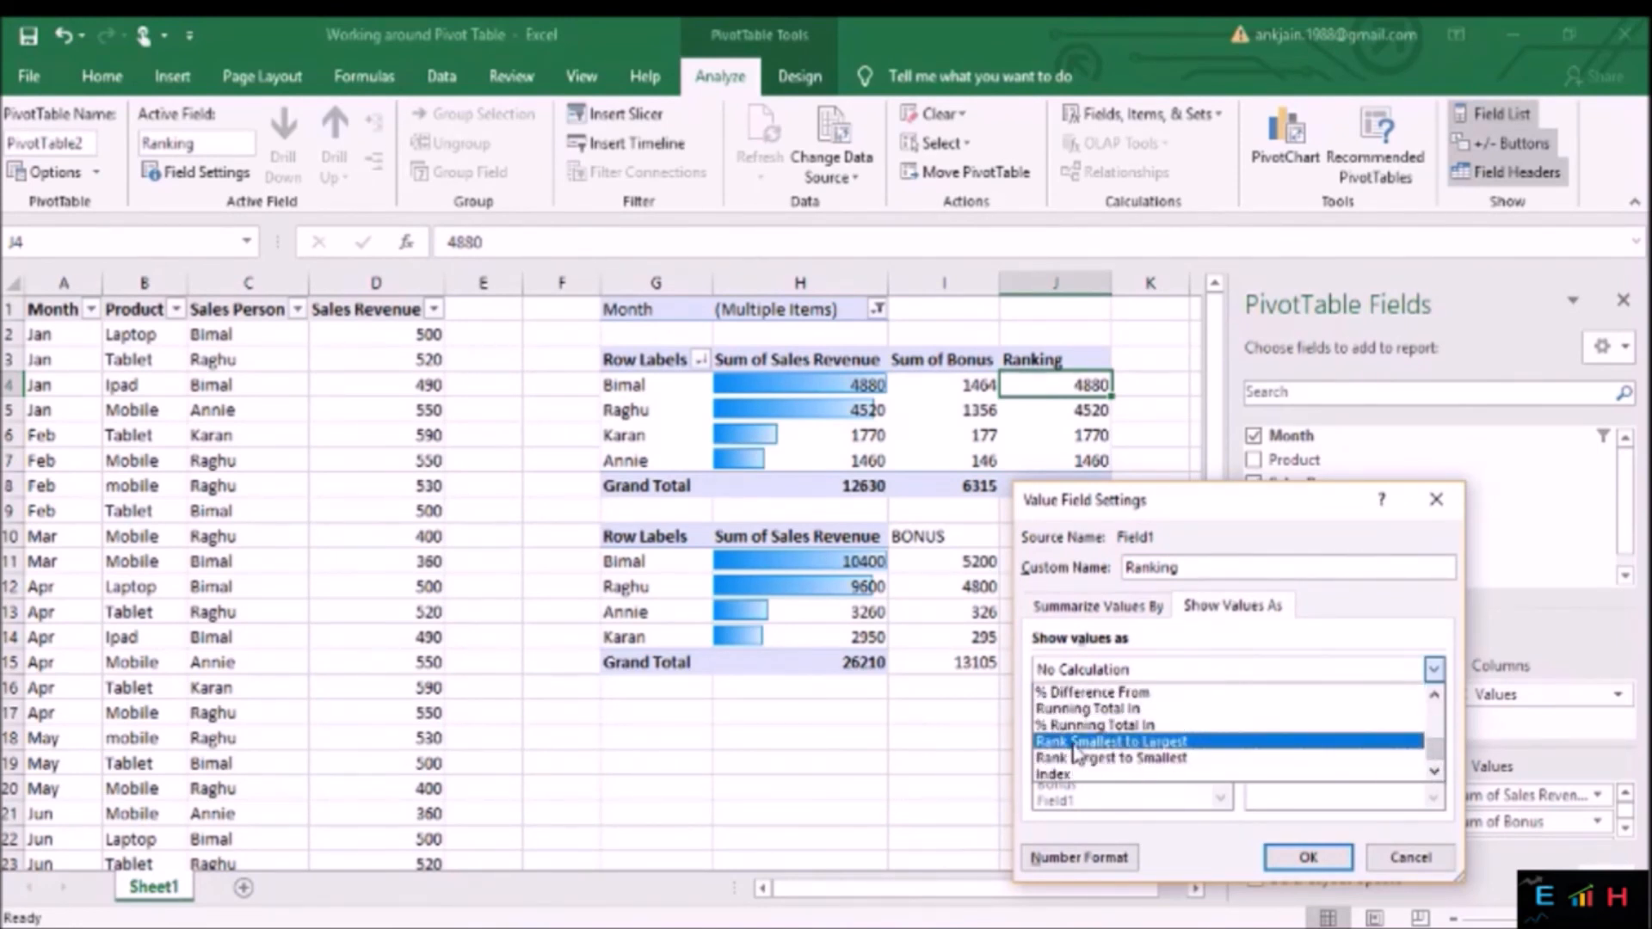
click(1161, 764)
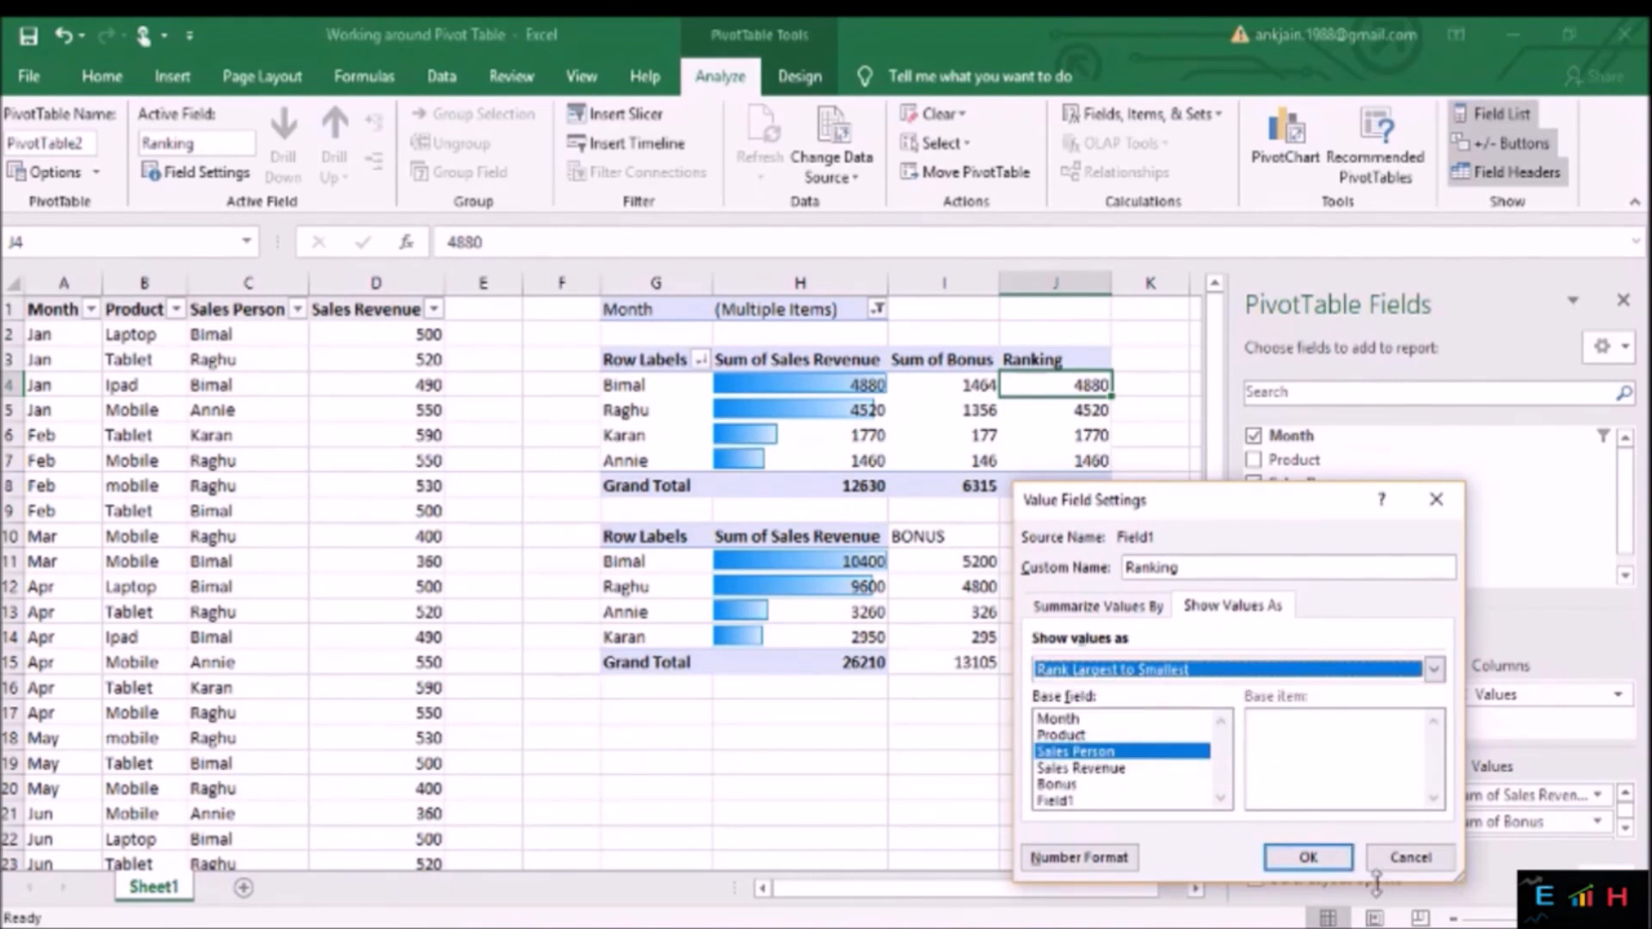
click(1327, 862)
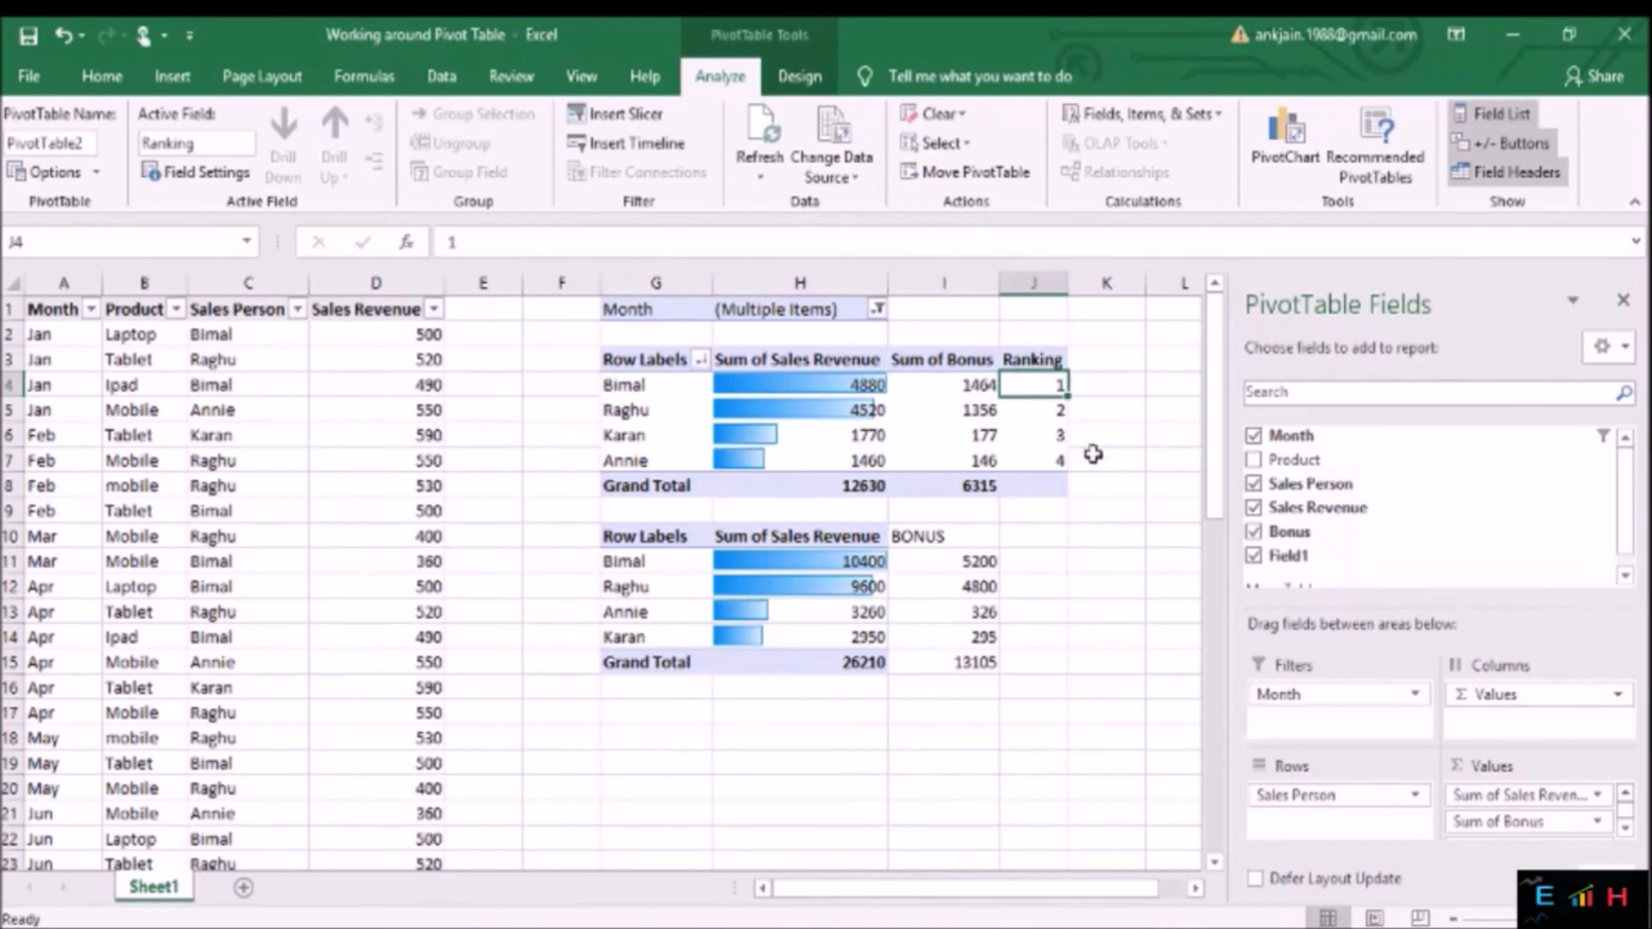
Select the copied revenue table with its BONUS column below the PivotTable, cells G10:K16.
drag(1084, 679, 627, 529)
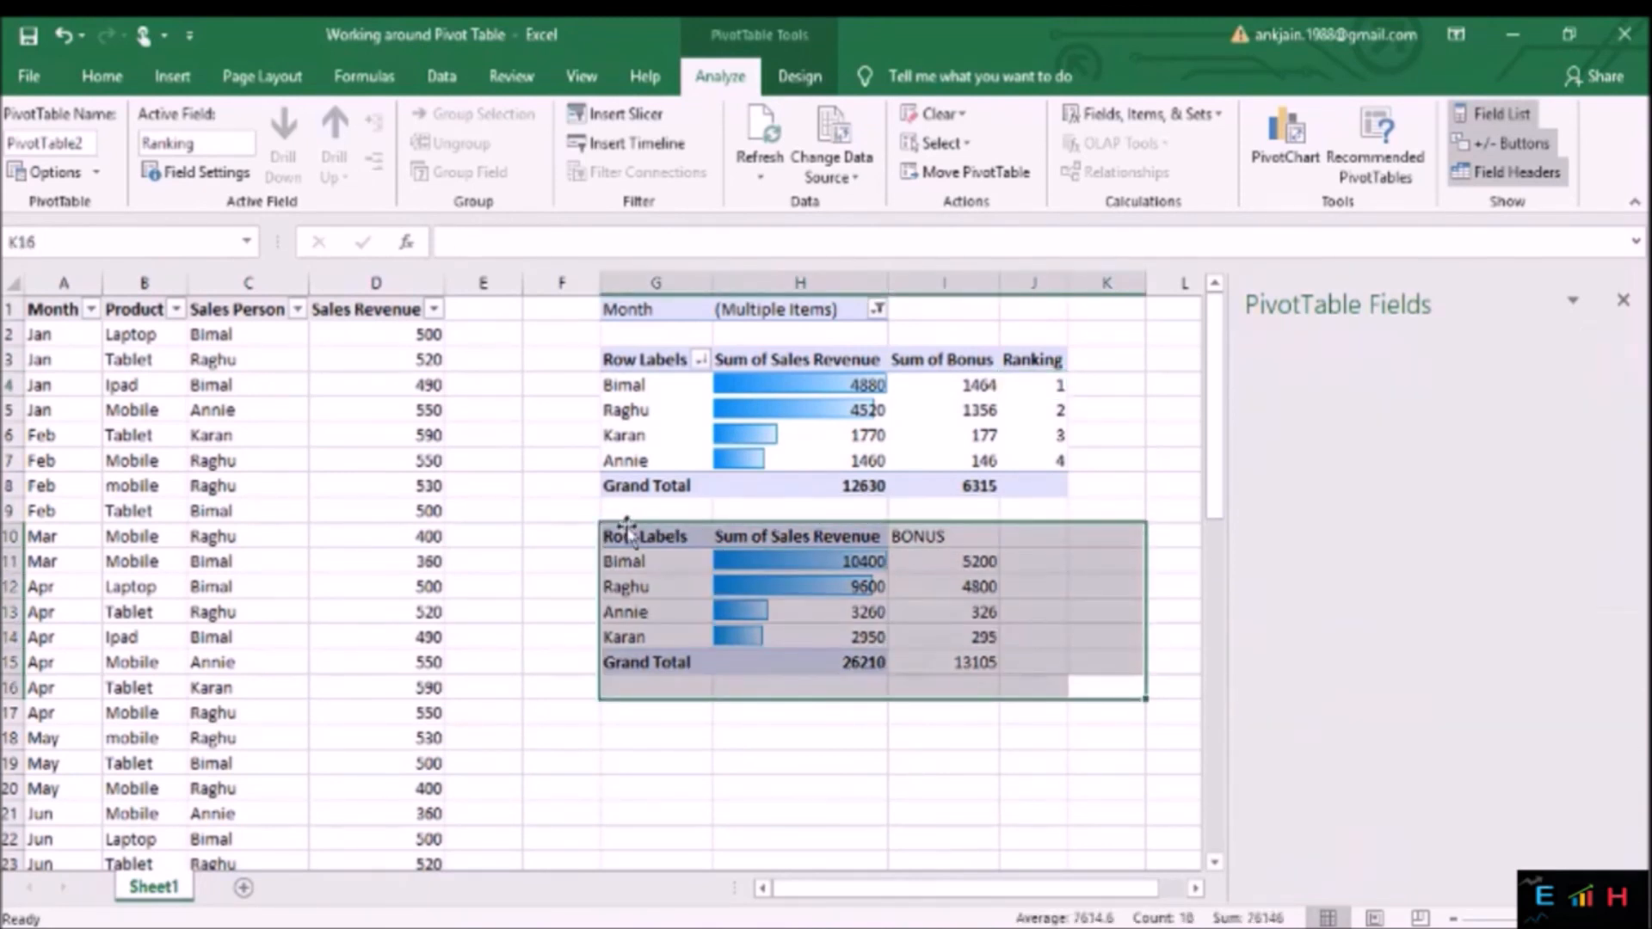